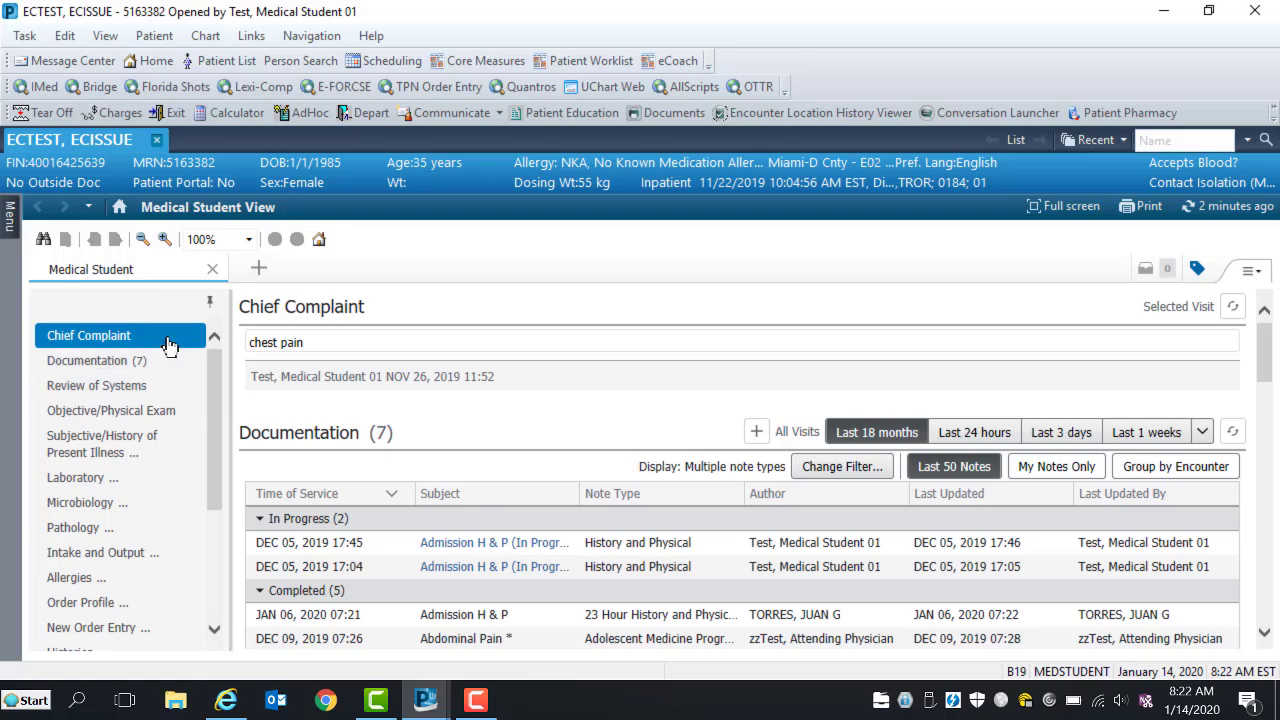
Review the Medical Student view's list of chart components, from Chief Complaint down to the Create Note options.
drag(168, 345, 164, 318)
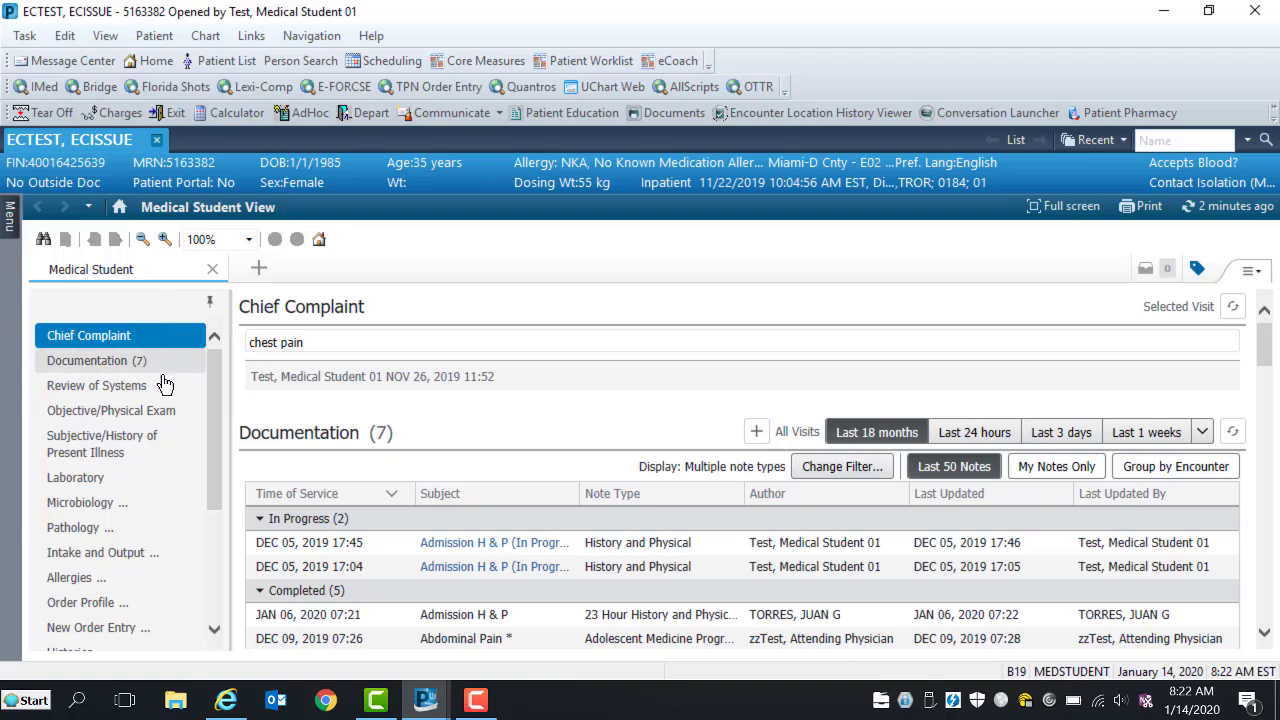
click(178, 446)
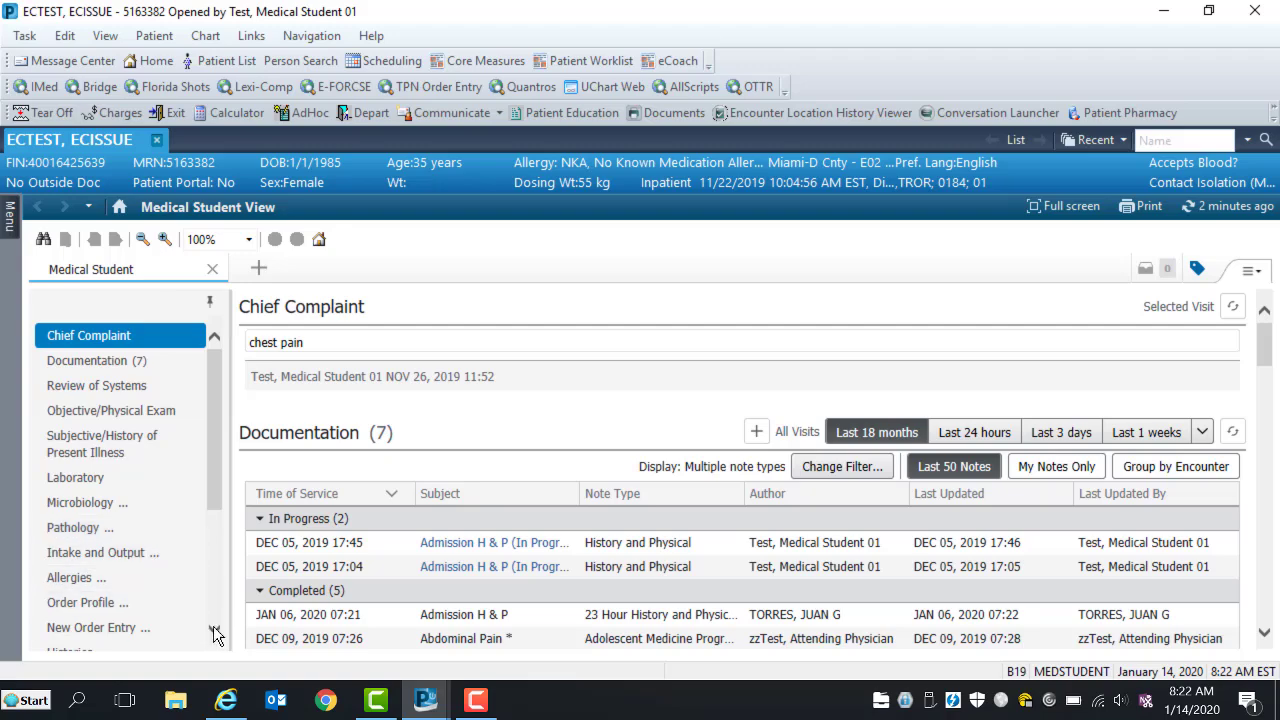
scroll(215, 633, down, 3)
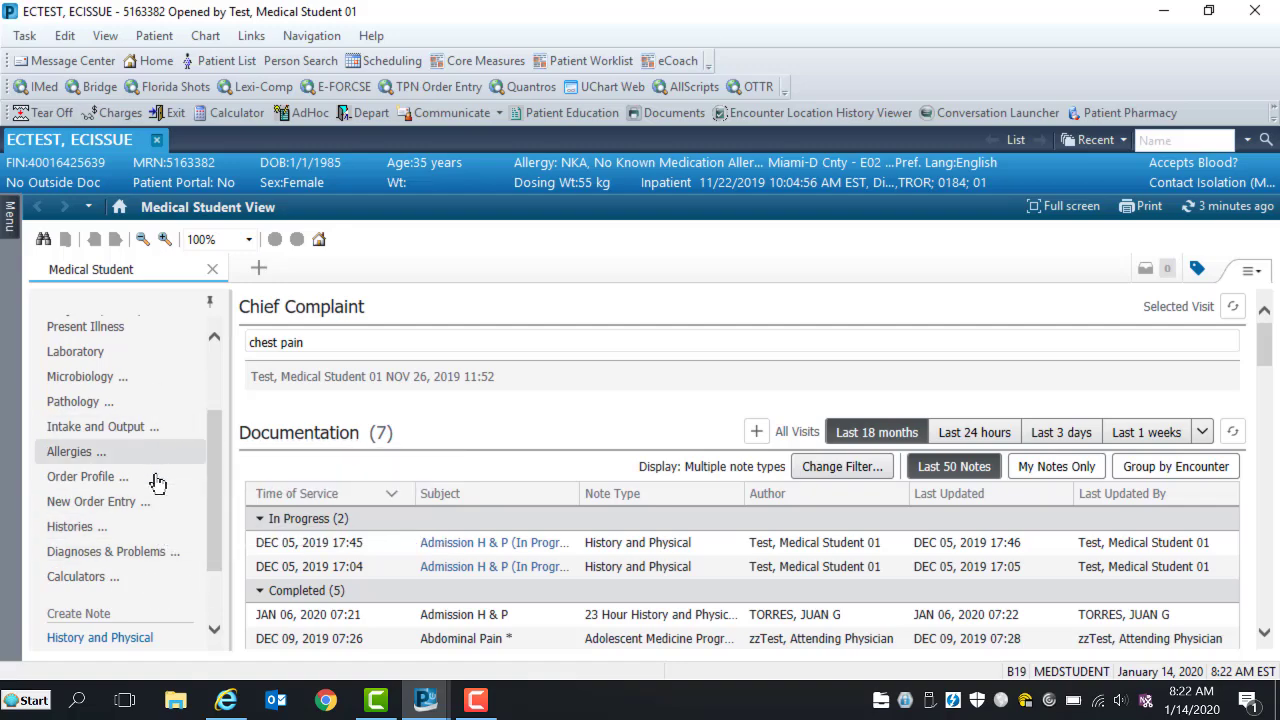
click(215, 631)
click(215, 631)
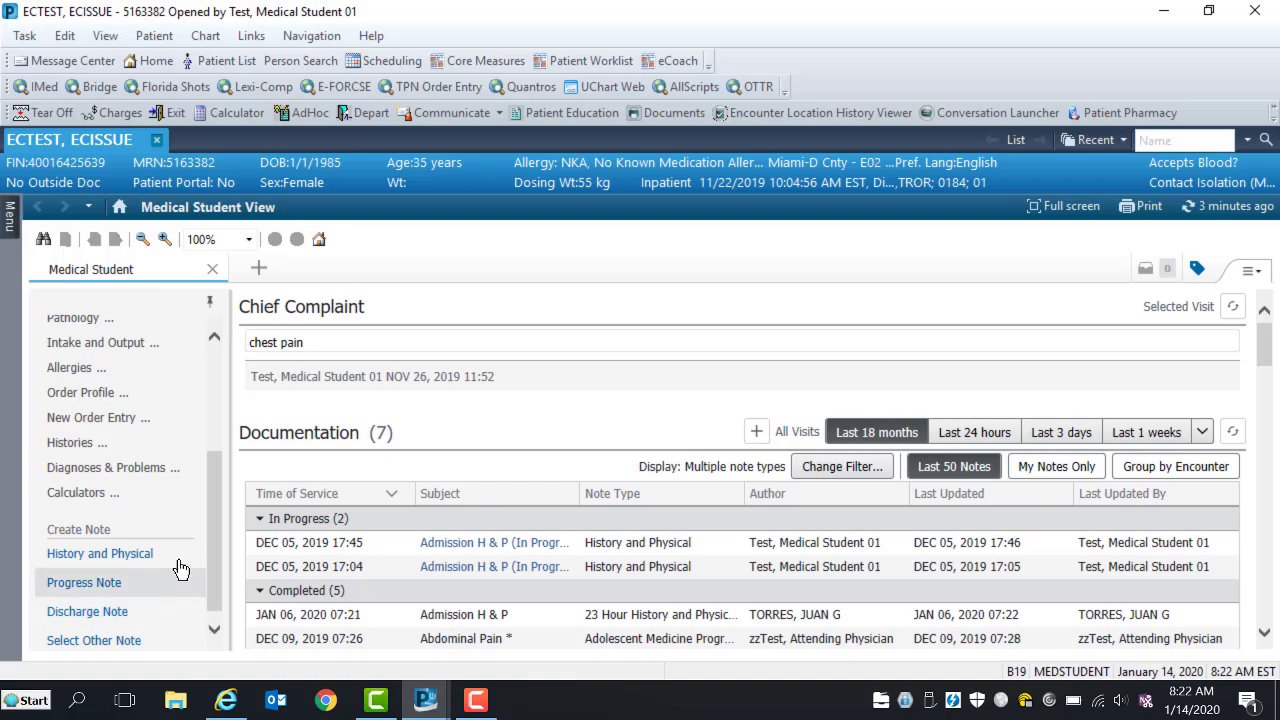
click(100, 553)
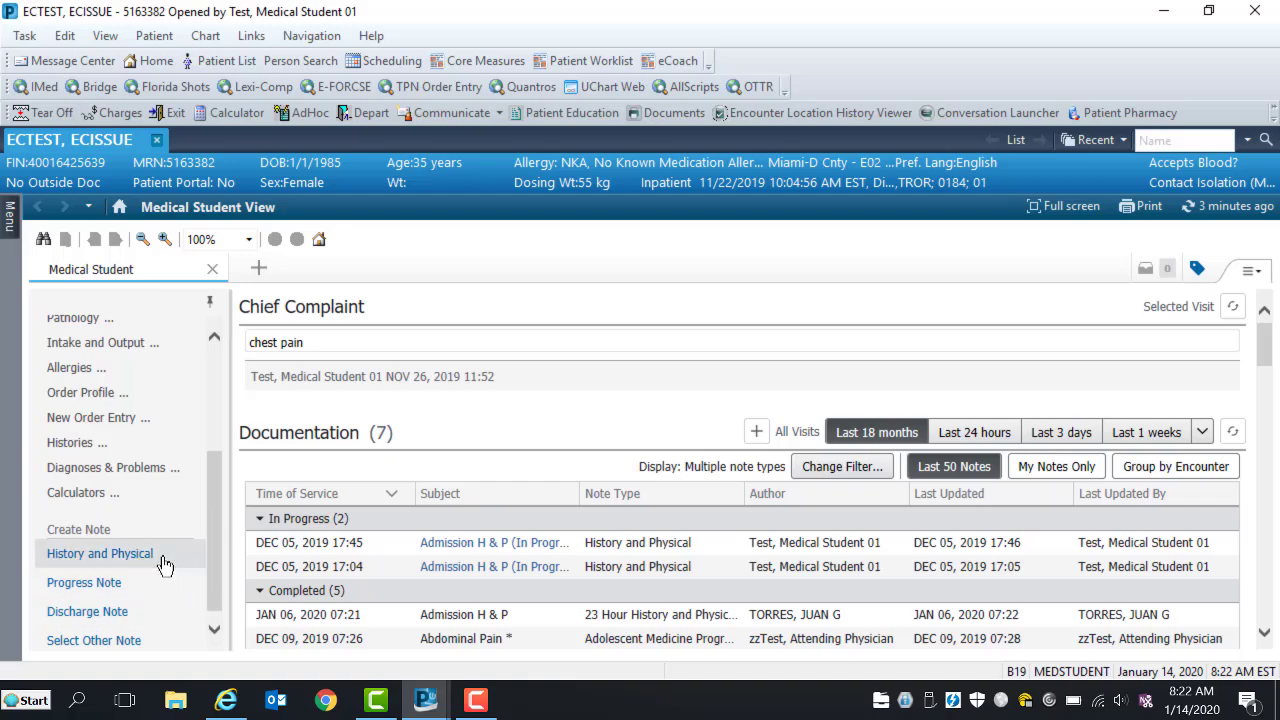
click(155, 587)
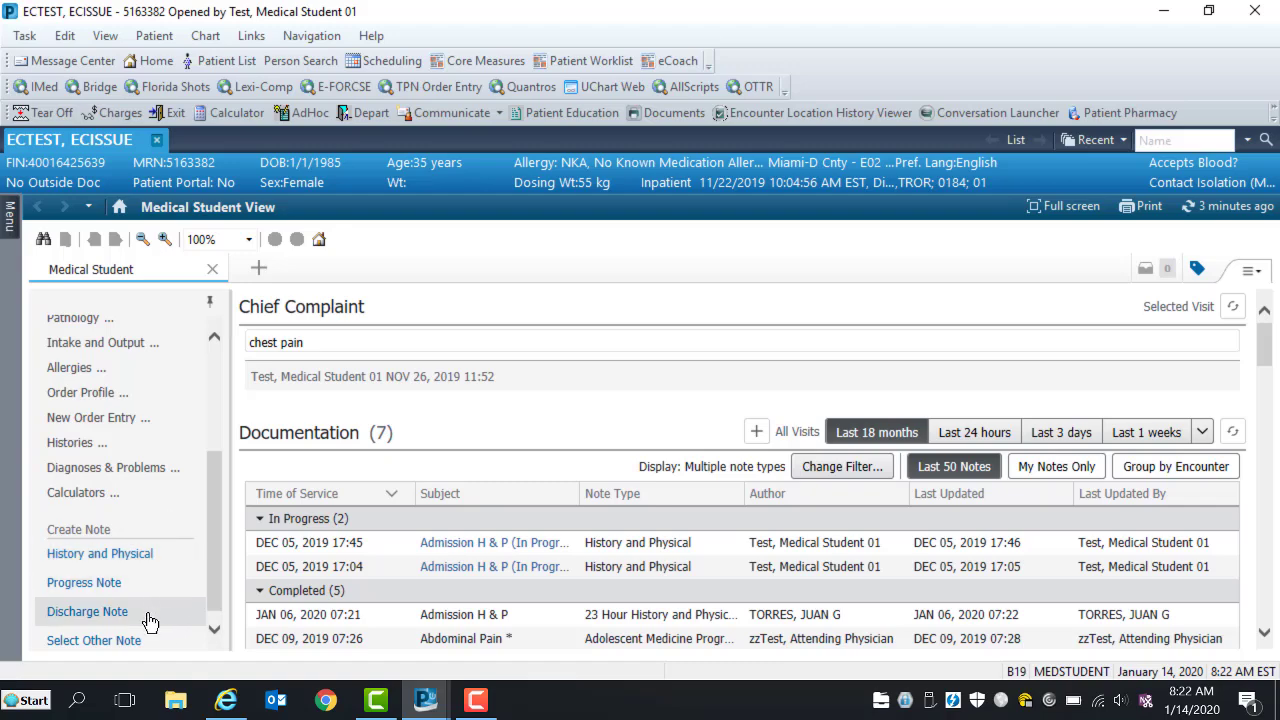
click(150, 622)
drag(217, 562, 235, 404)
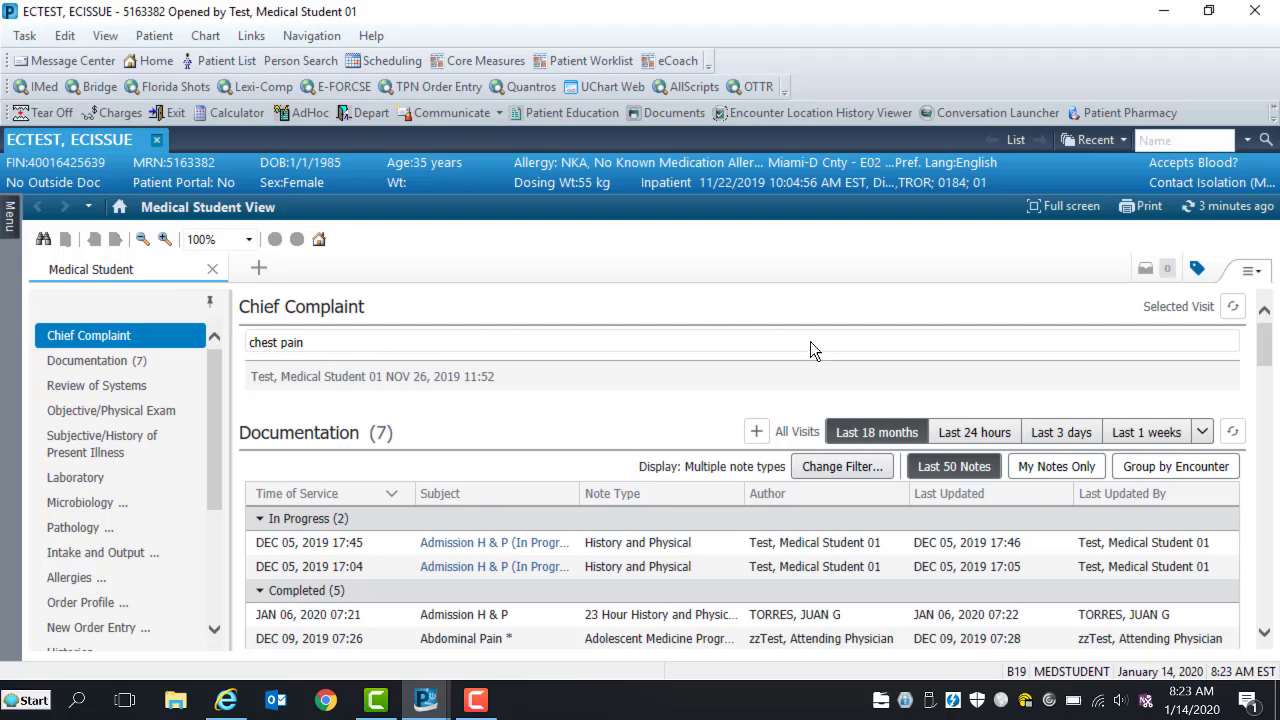
Examine the Documentation section's time-range choices, including the additional ranges, along with its note filter and grouping options.
click(1234, 318)
click(1231, 318)
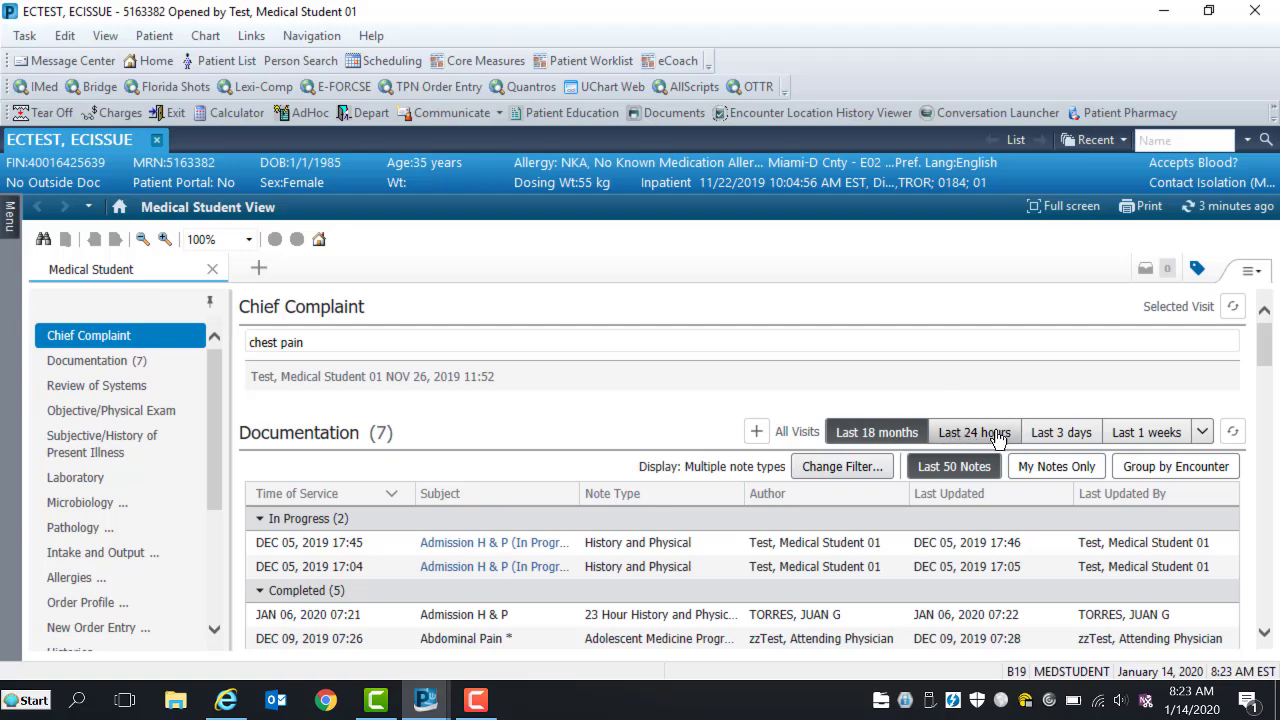
click(1145, 445)
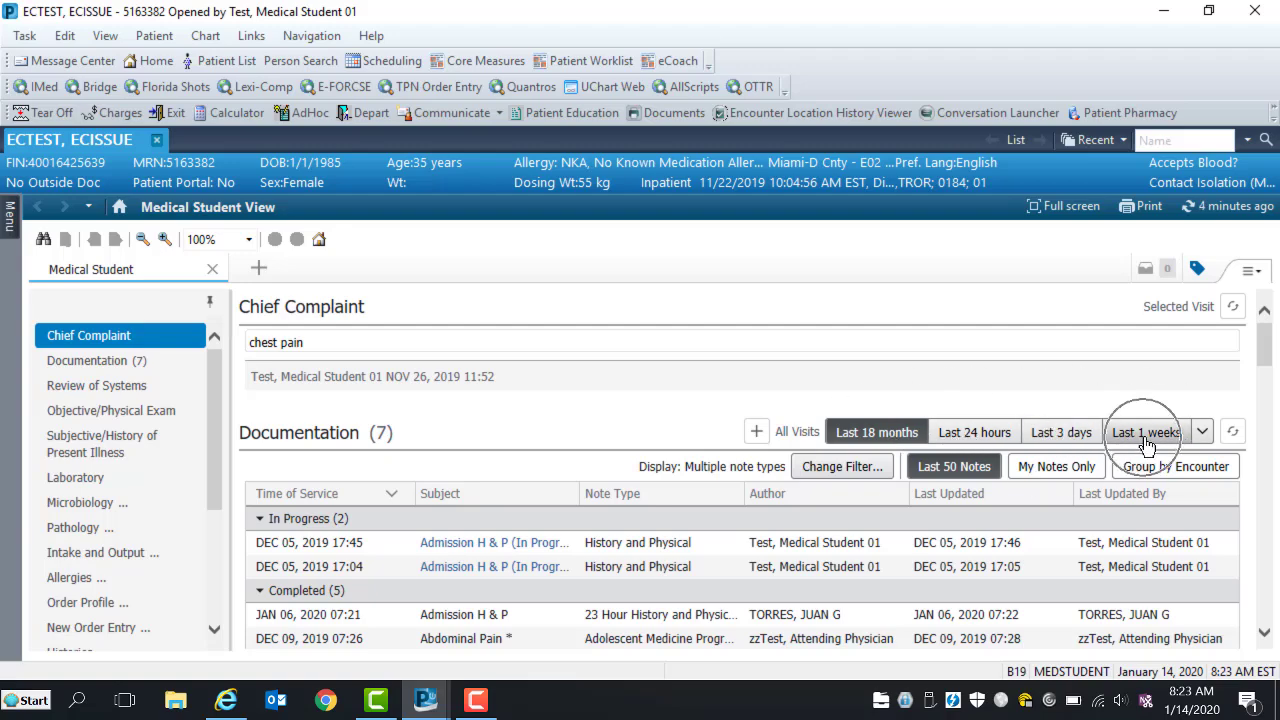
click(1202, 436)
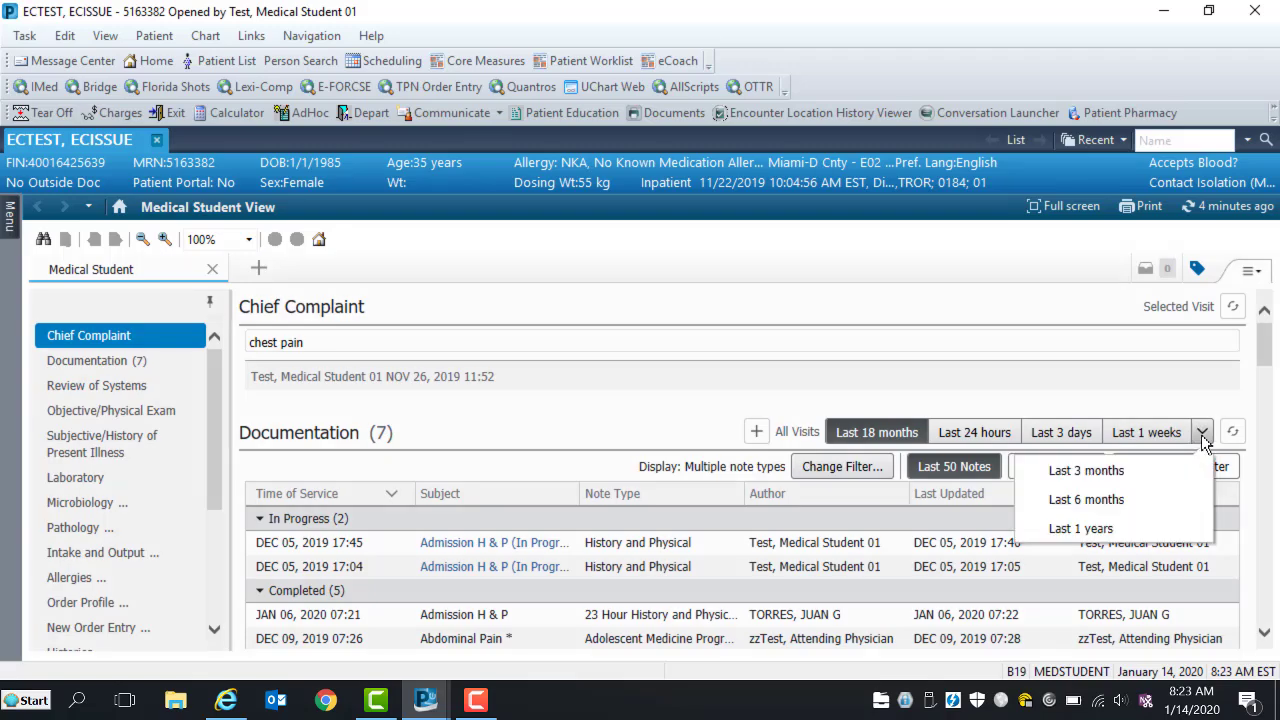
click(1204, 441)
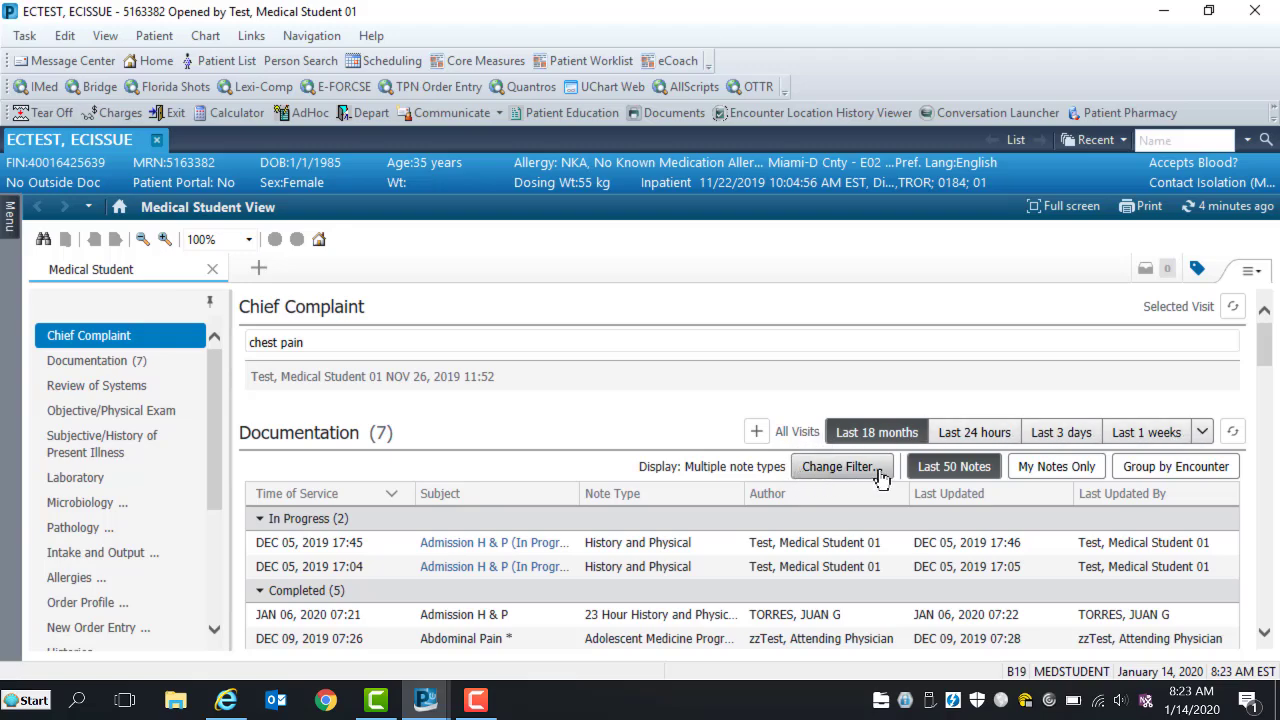
click(1048, 481)
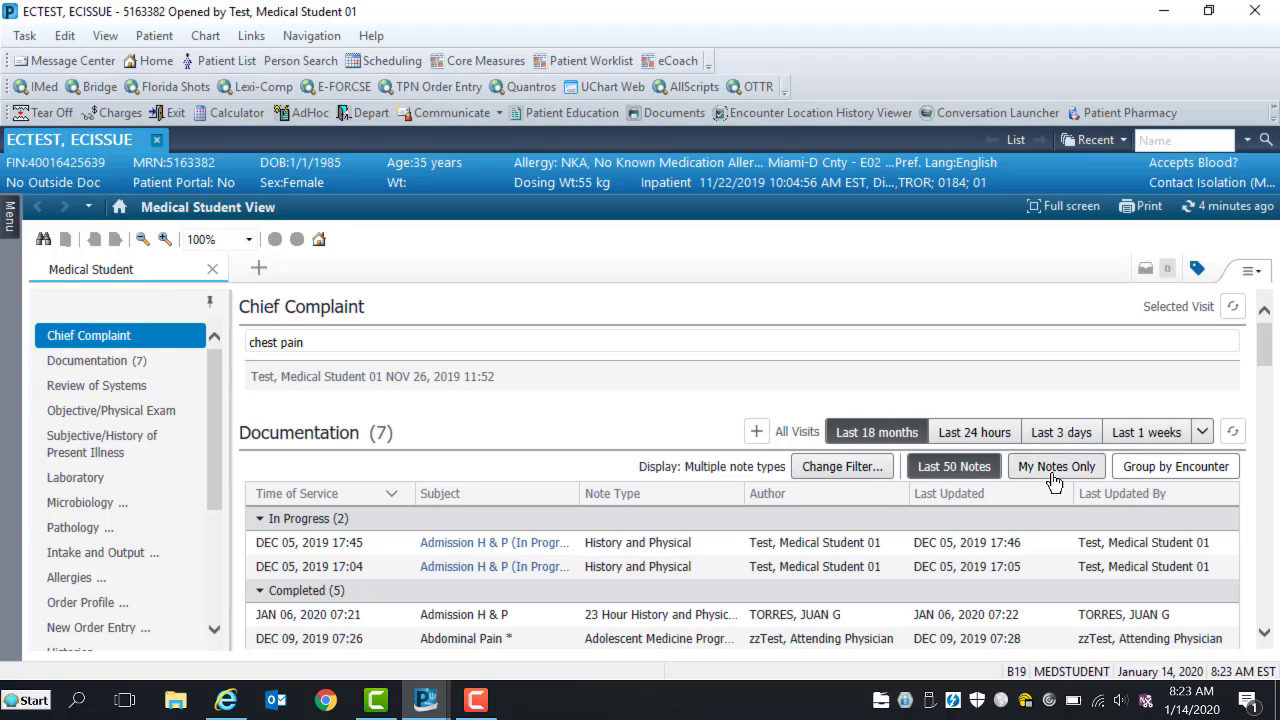
click(1138, 474)
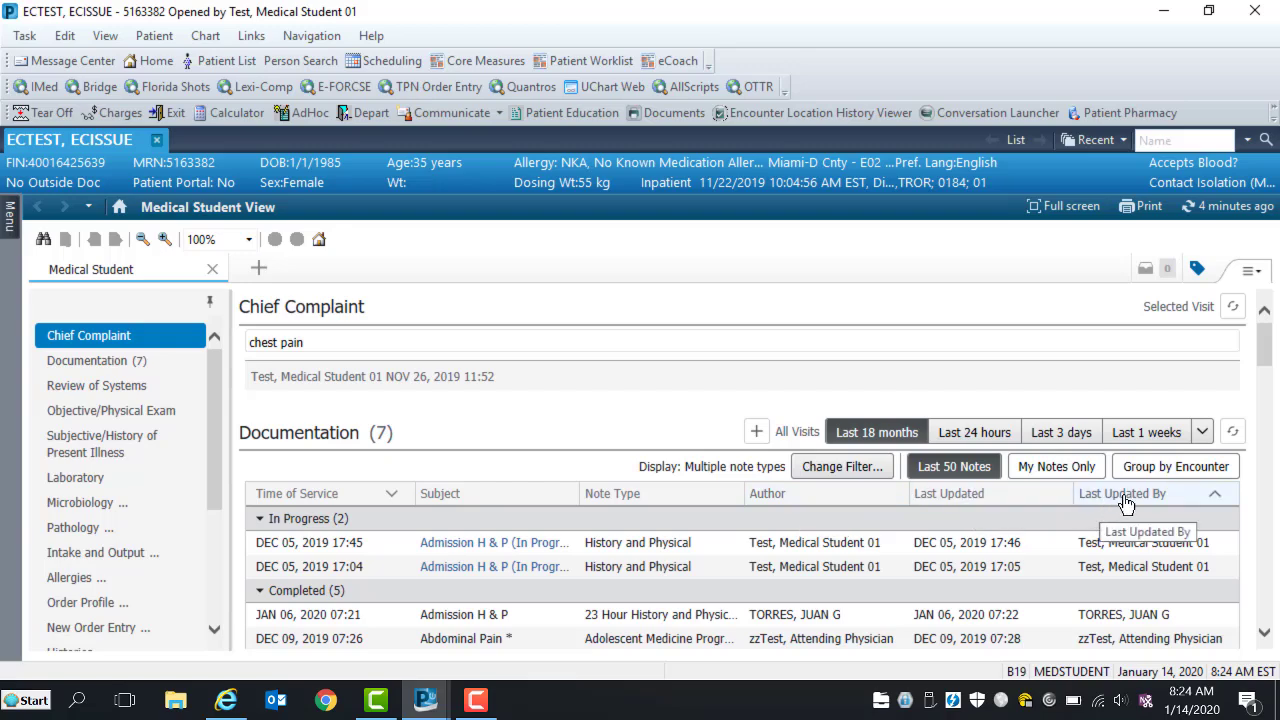
Tag the chief complaint text "chest pain" in the in-progress Admission H & P of DEC 05, 2019 17:45, and close the note preview.
click(1264, 633)
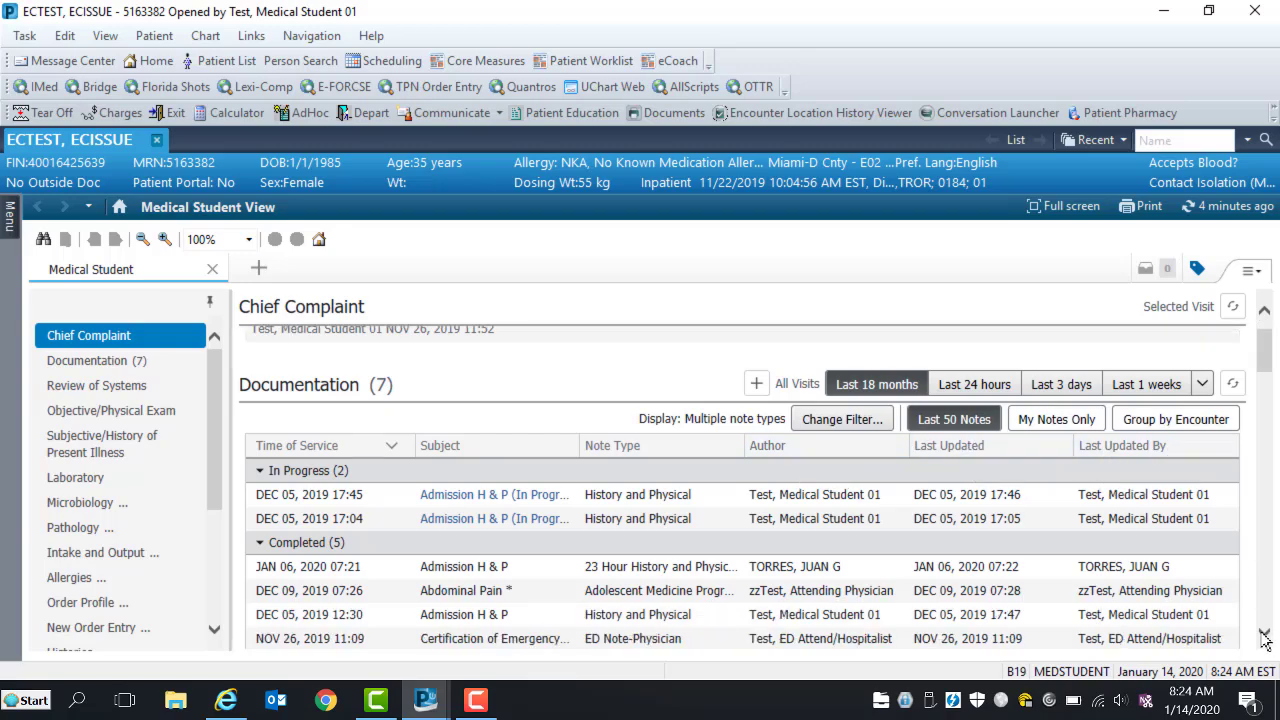
click(1264, 637)
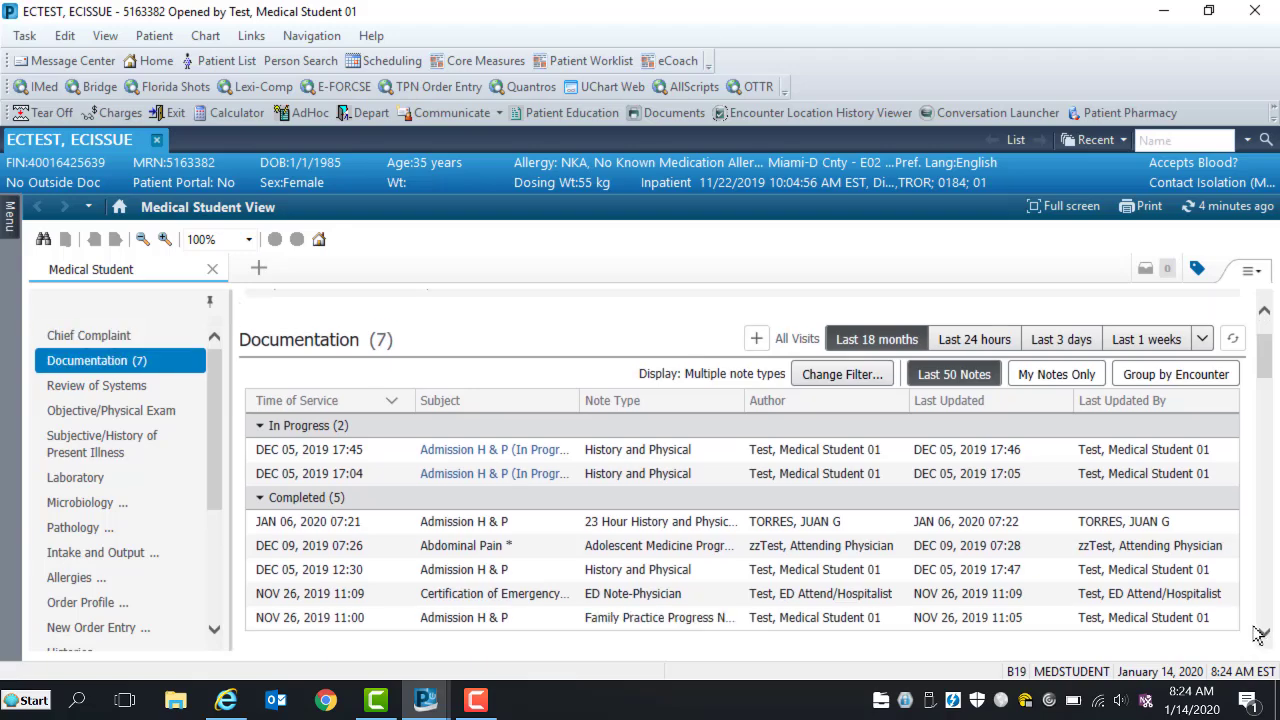
click(635, 458)
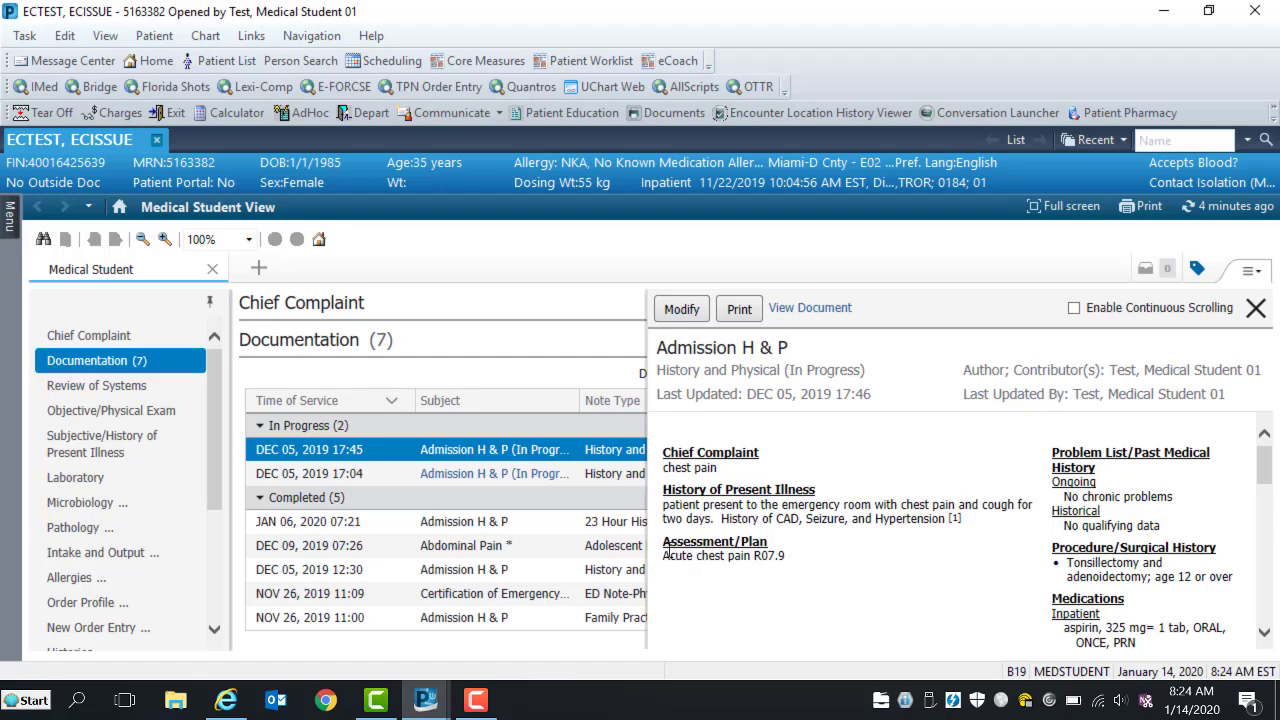
drag(664, 468, 718, 469)
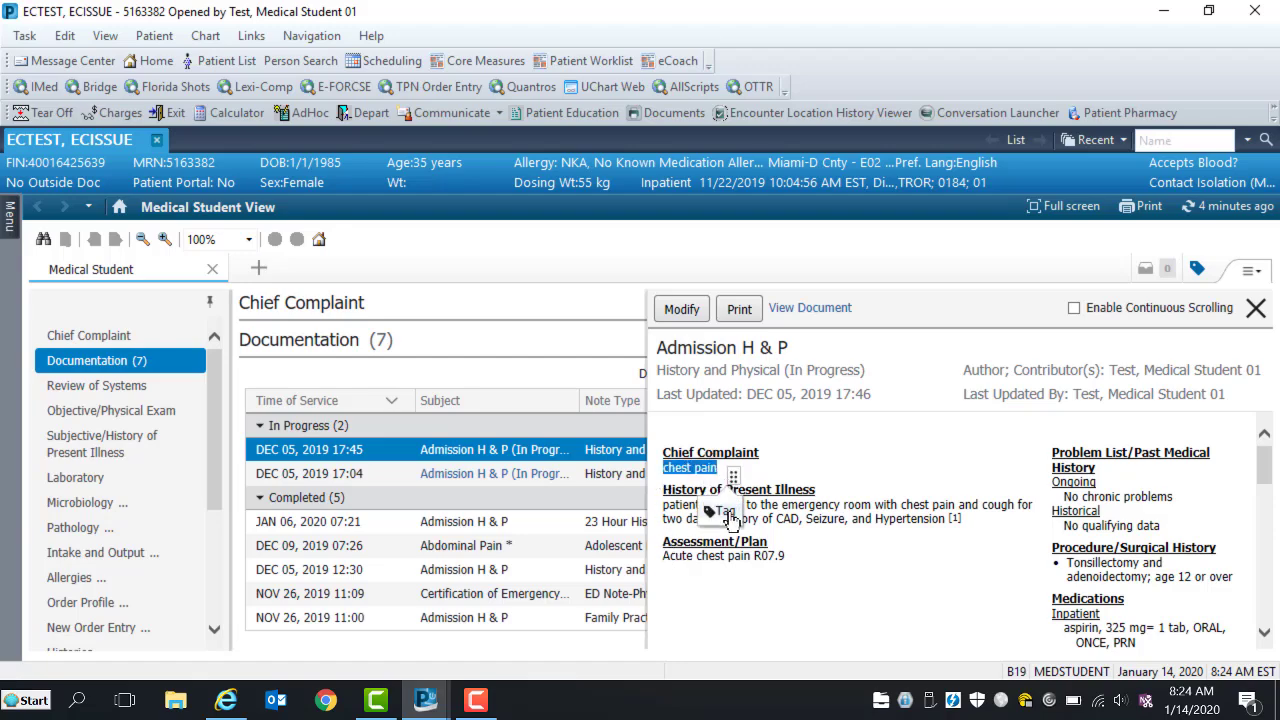
click(733, 520)
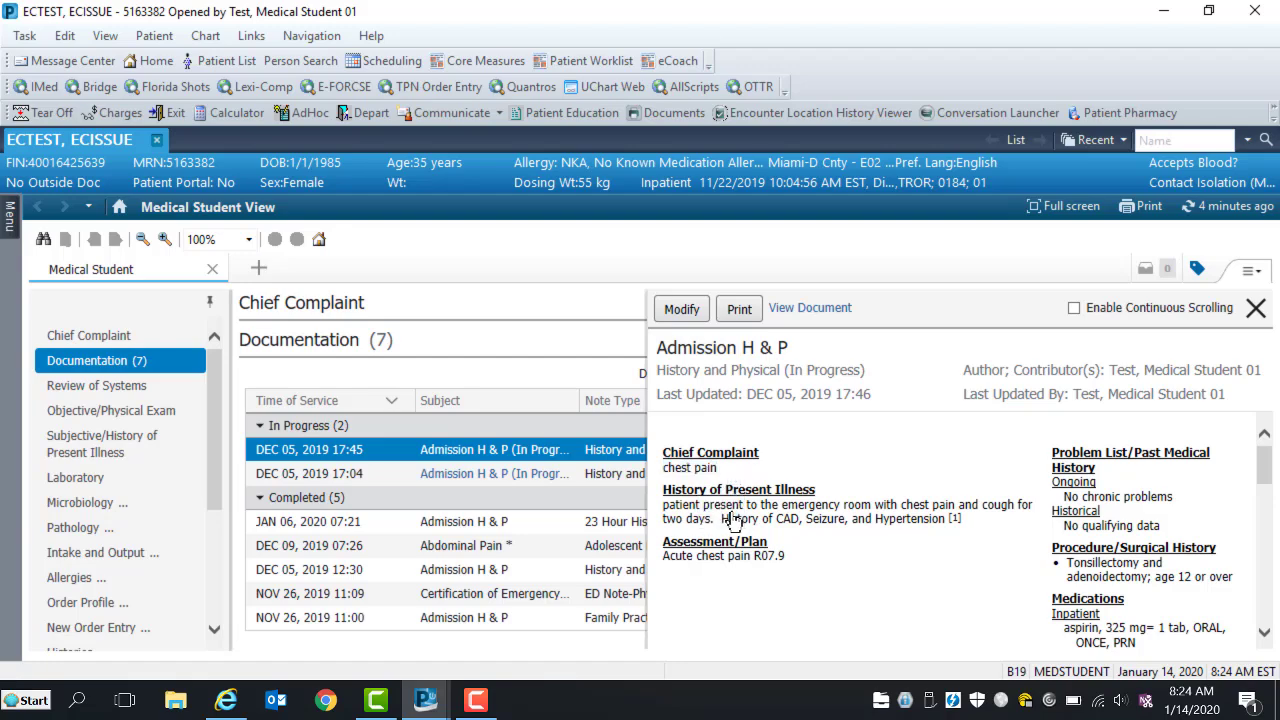
click(1256, 309)
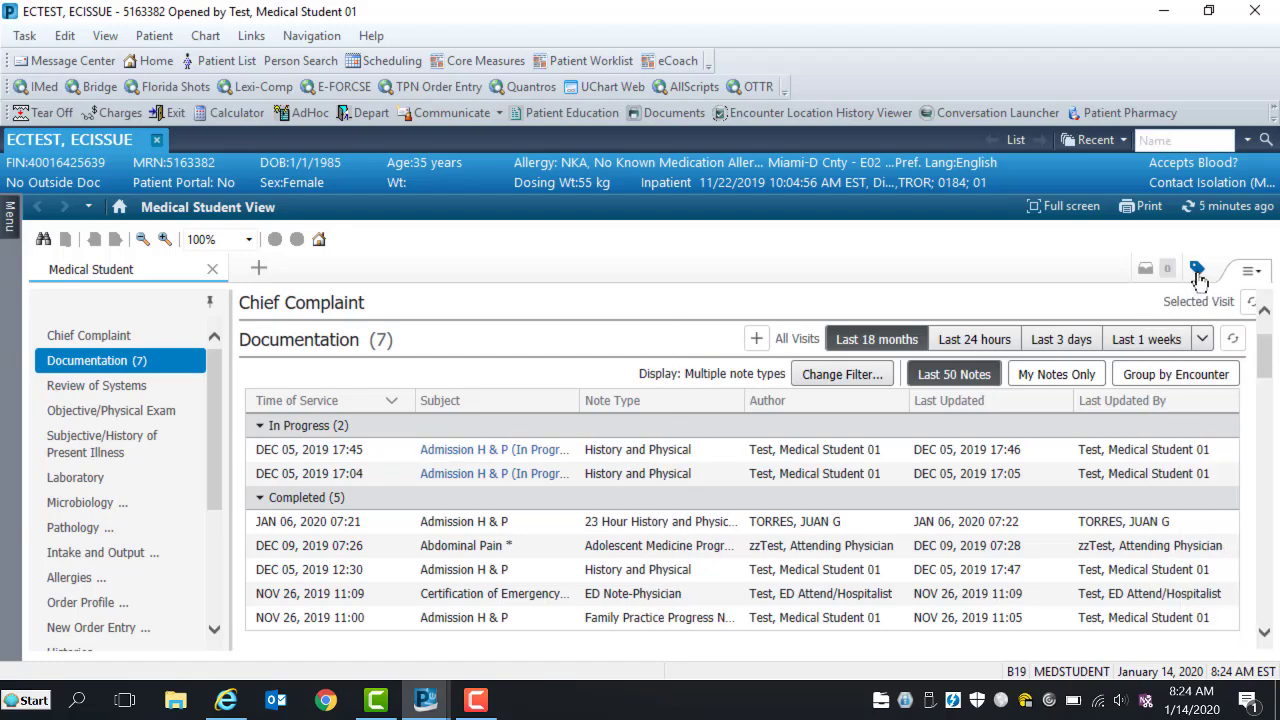
Remove the "chest pain" text from the tagged items and close the list.
click(1198, 275)
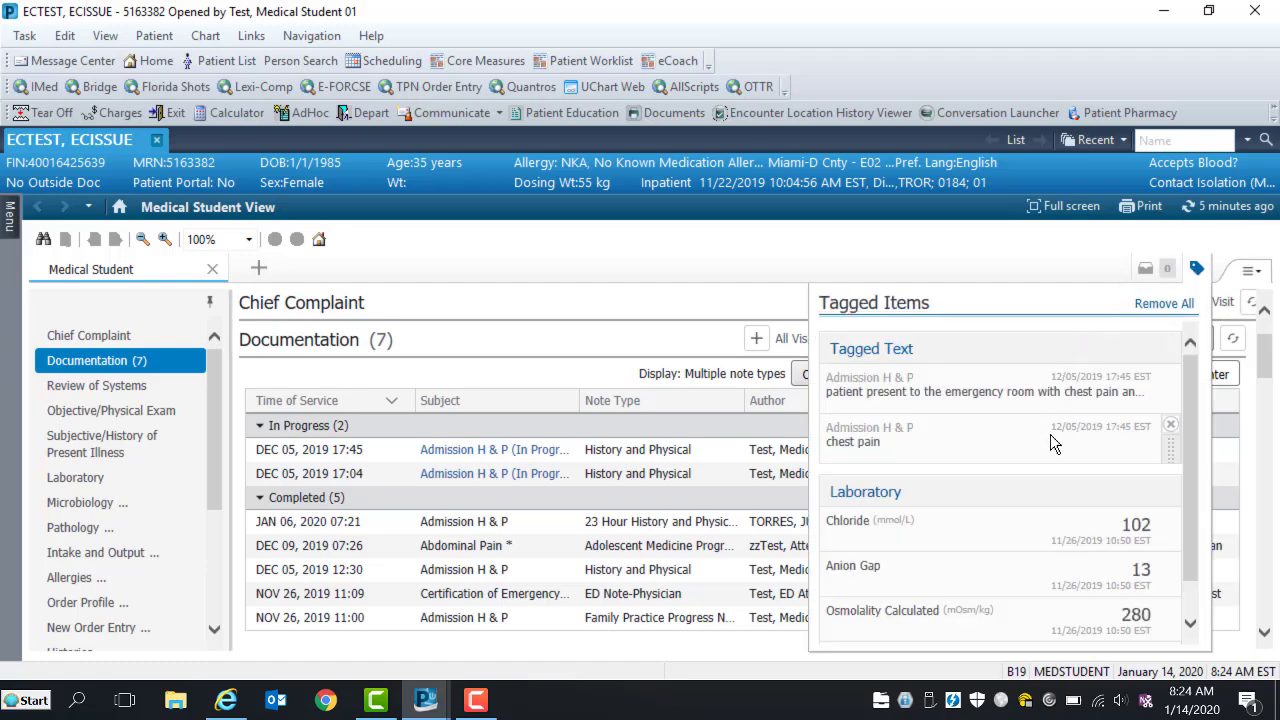
click(1170, 425)
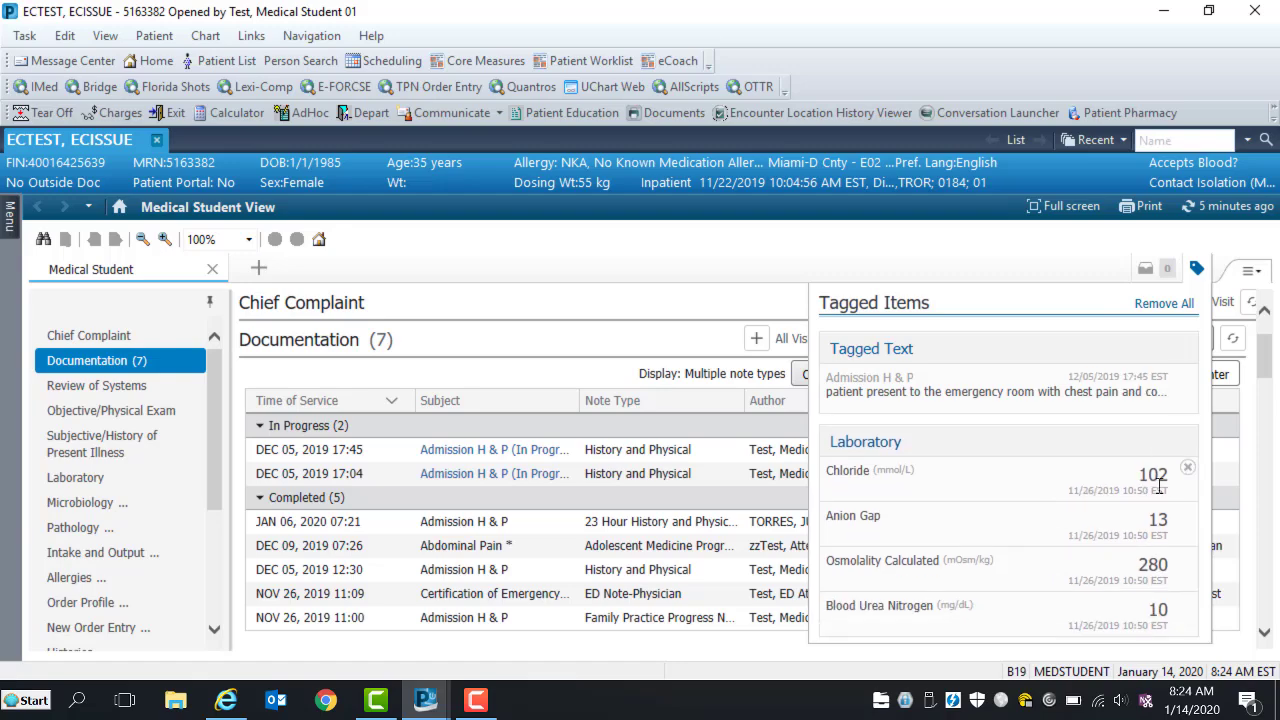
click(1185, 472)
click(1185, 474)
click(1197, 268)
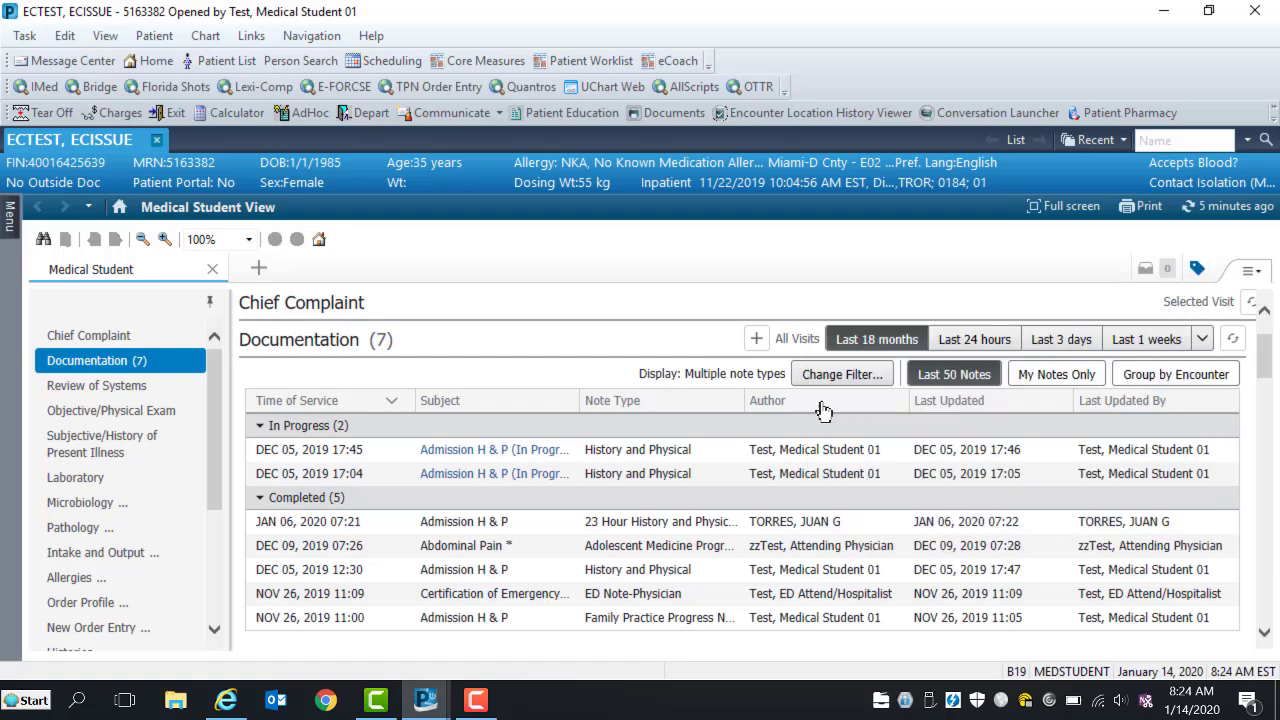
Bring up the auto-text suggestions in the empty Review of Systems field with "[" and clear the entry.
scroll(610, 510, down, 1)
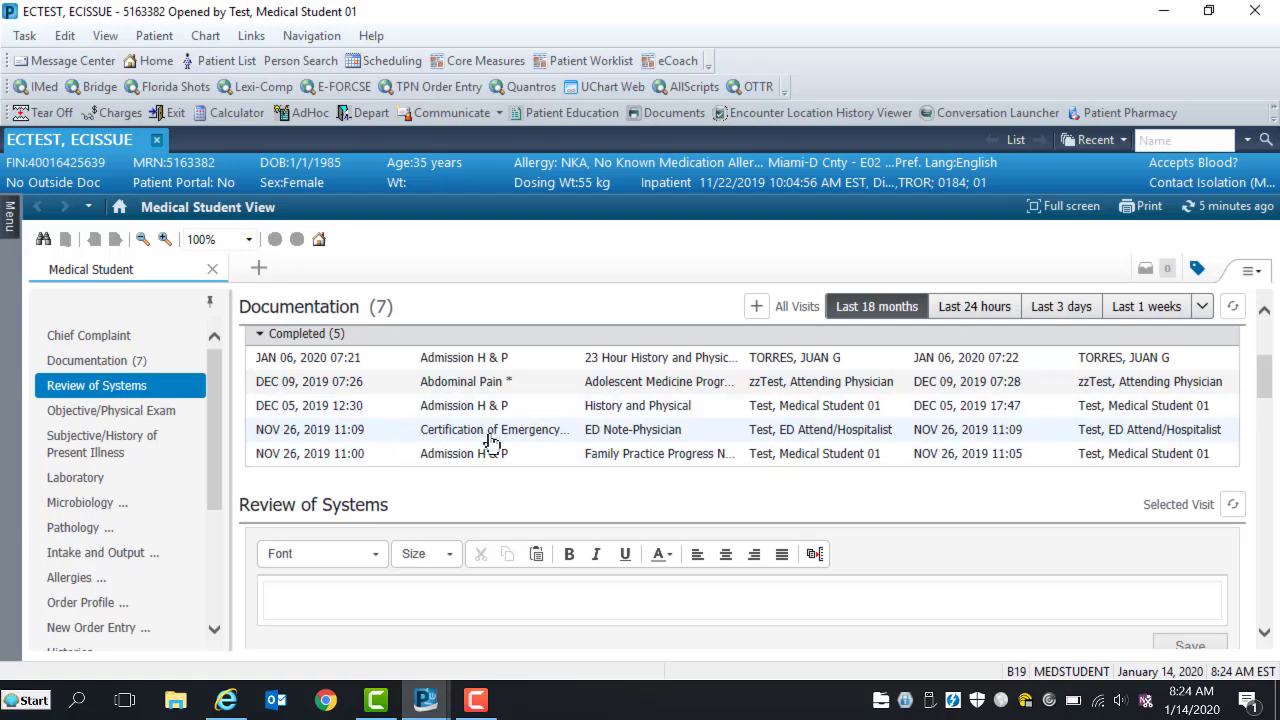
scroll(554, 483, down, 1)
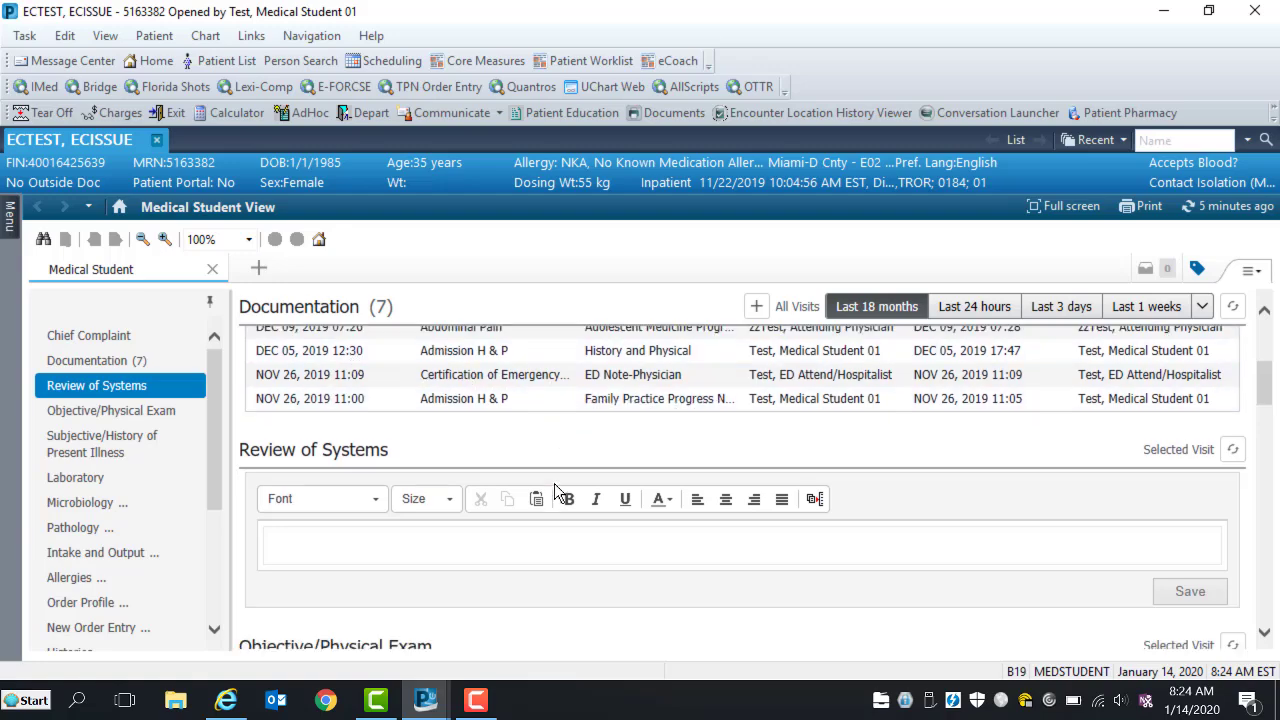
scroll(554, 483, down, 5)
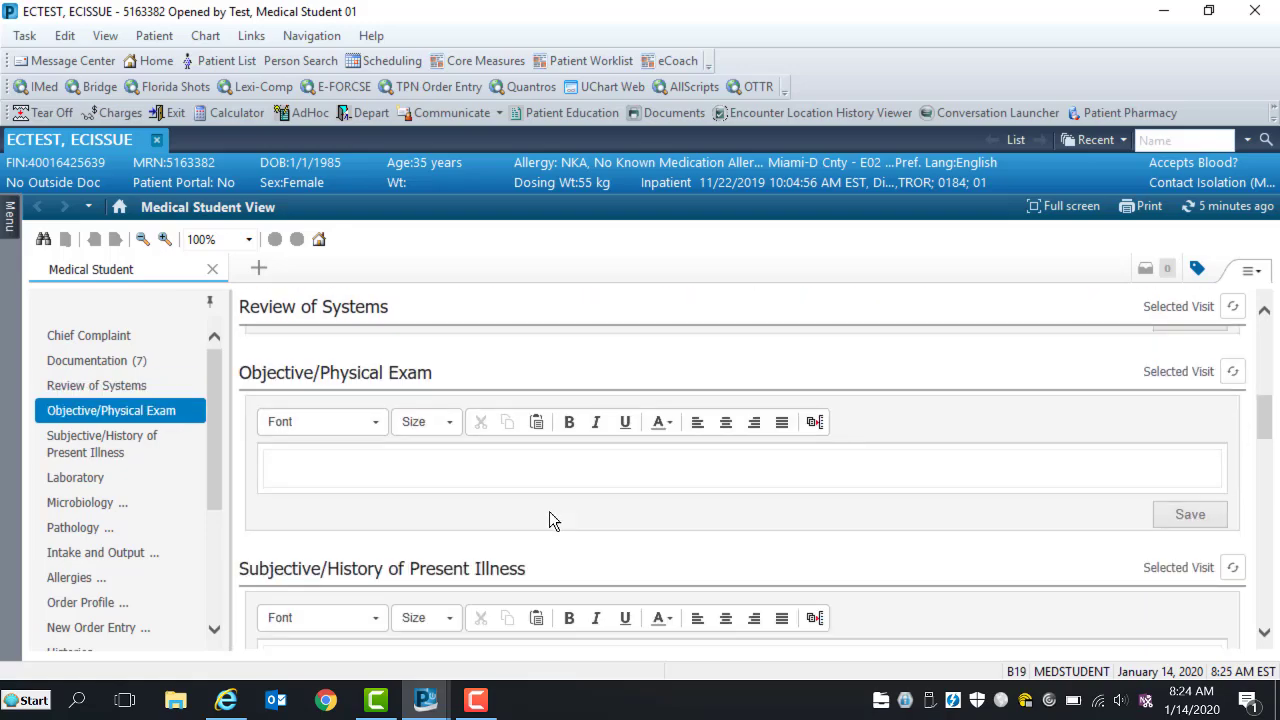
scroll(549, 513, down, 1)
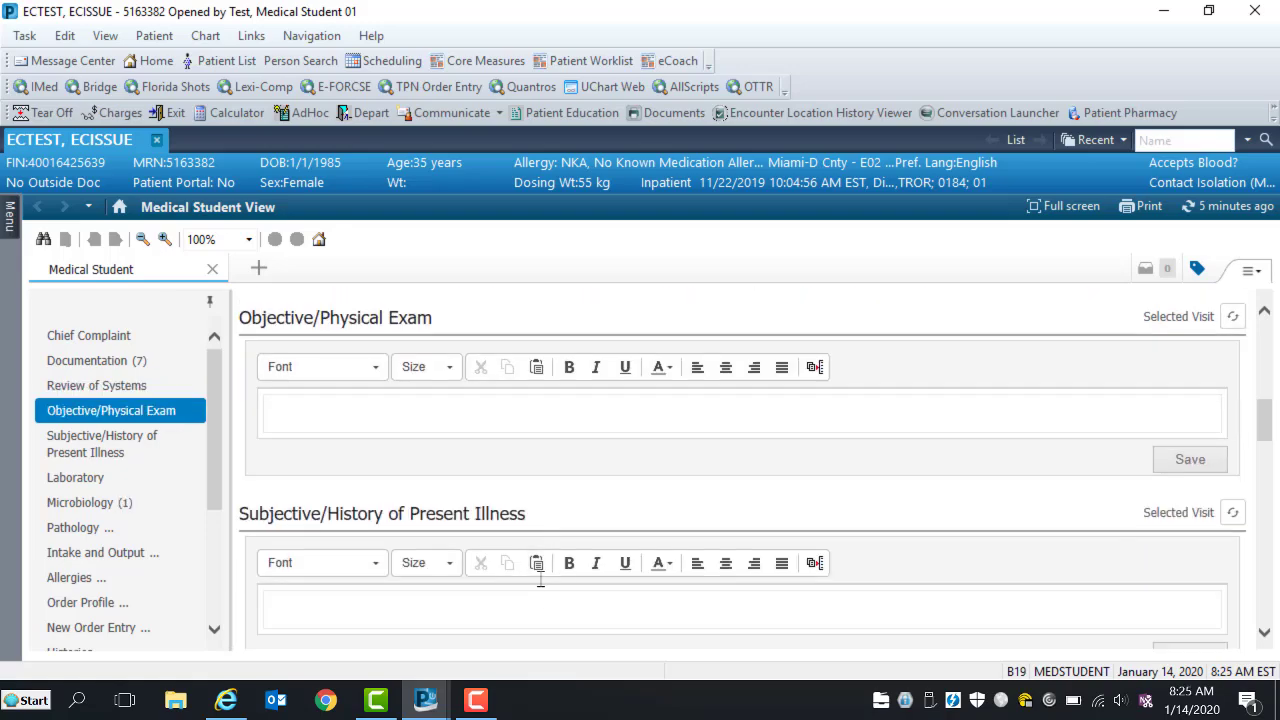
scroll(549, 506, up, 5)
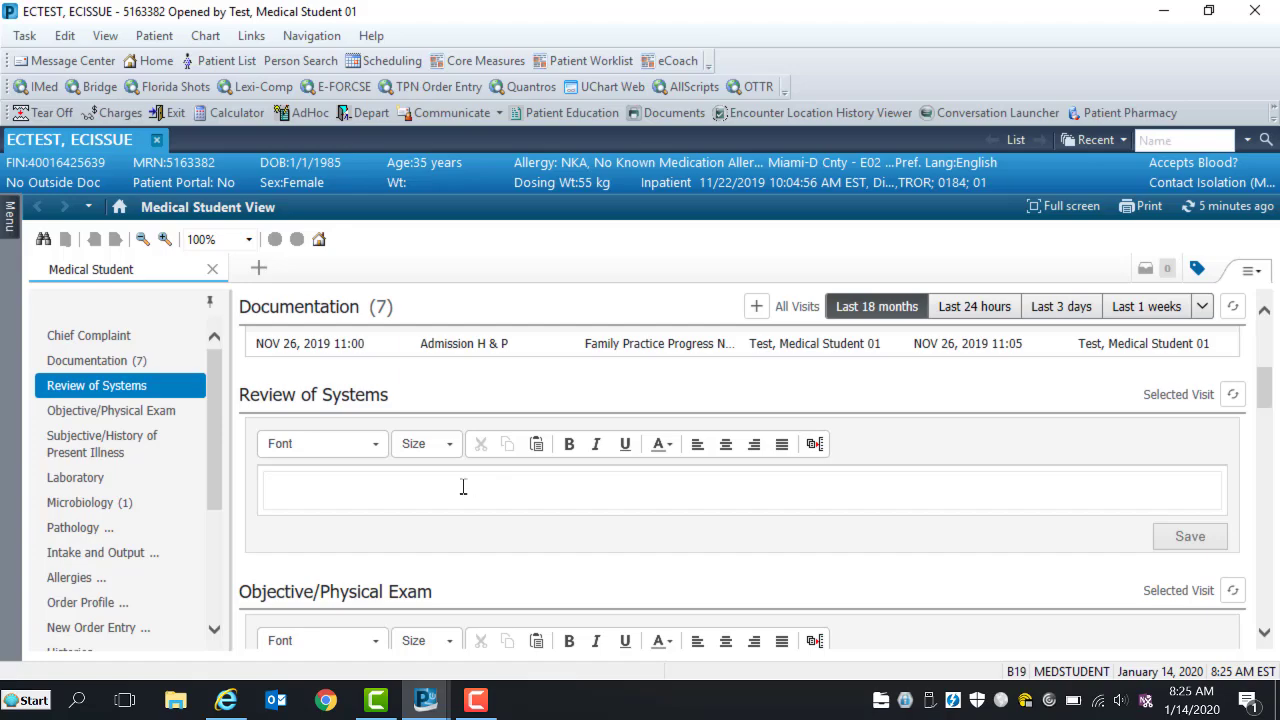
click(377, 491)
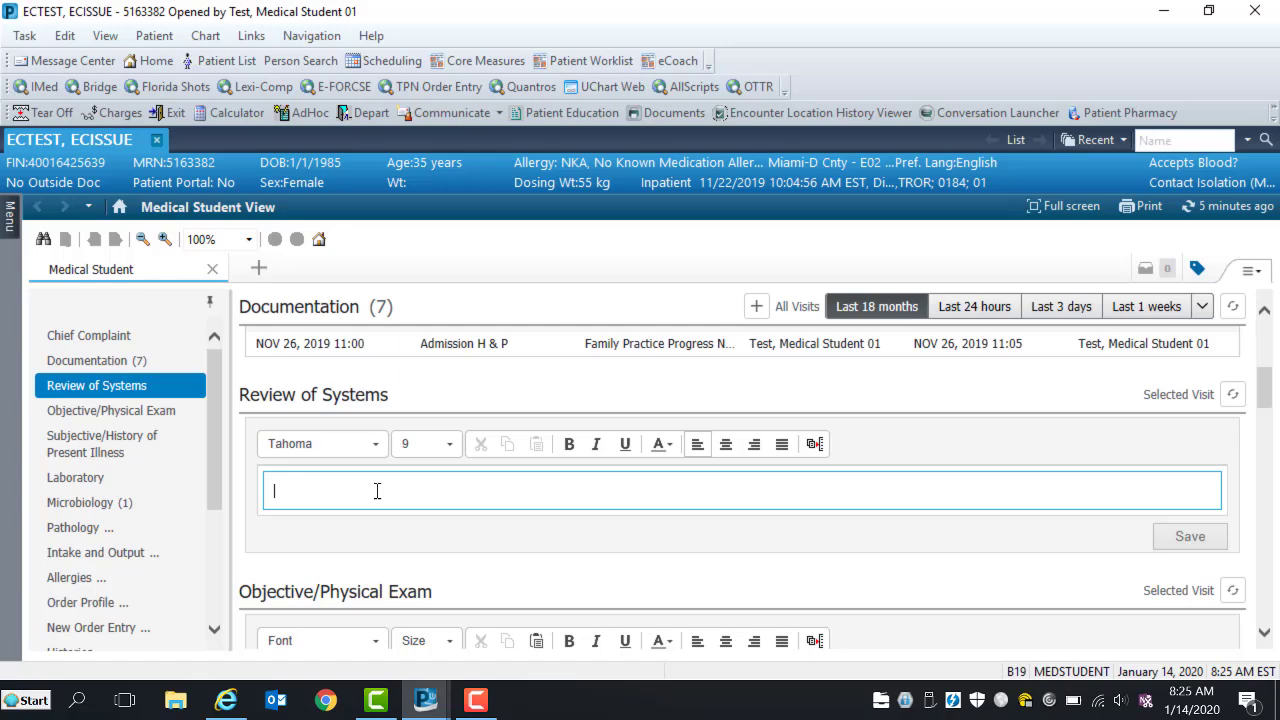
text([)
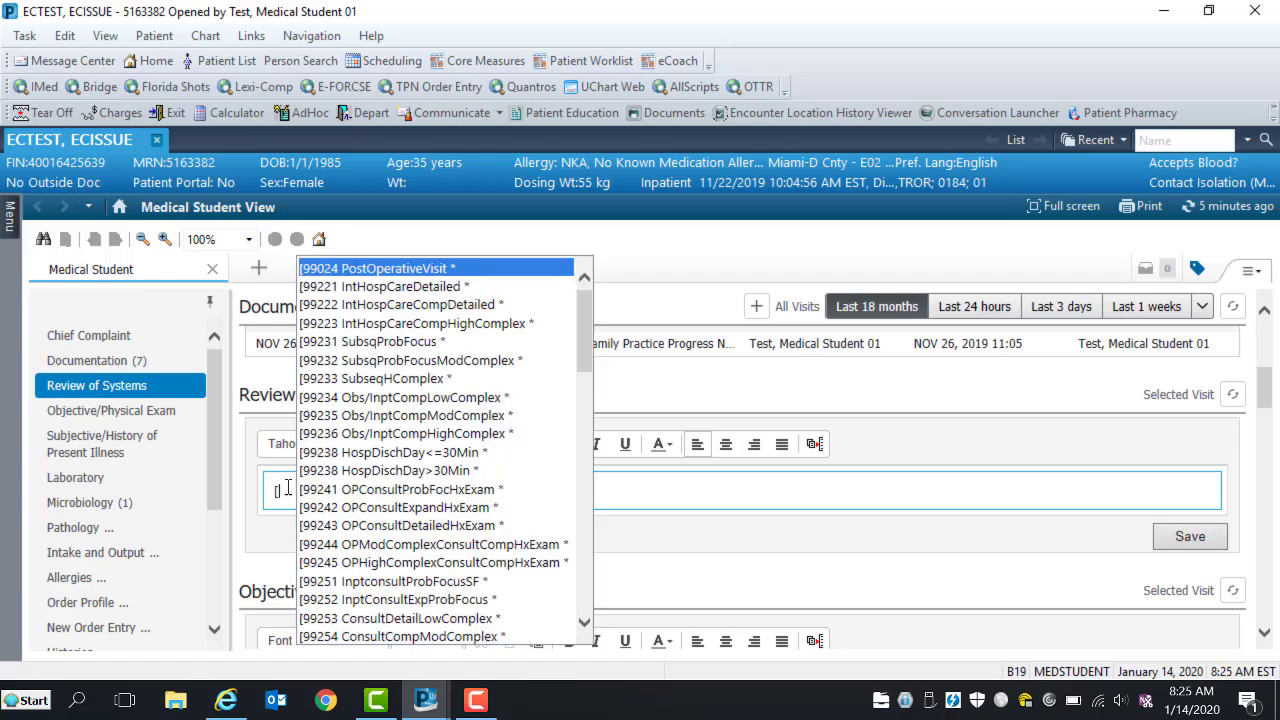
key(BackSpace)
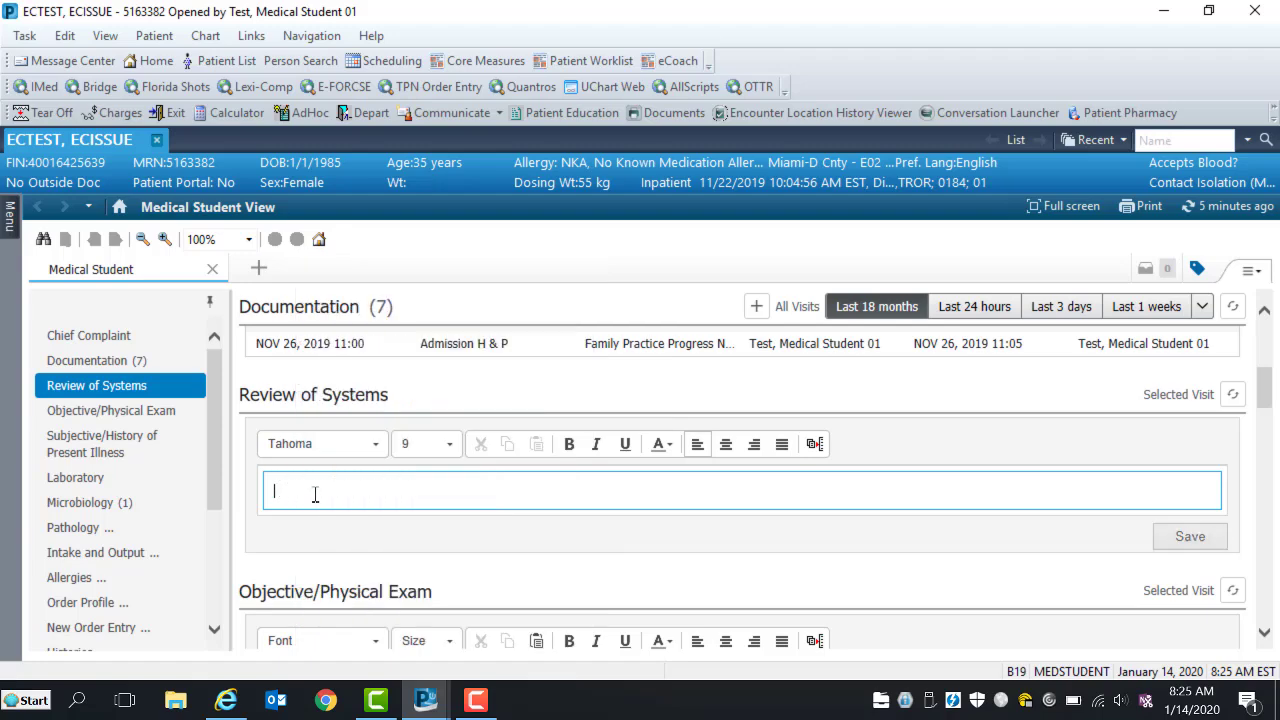
View the public phrases in Manage Auto Text and close the window.
click(818, 448)
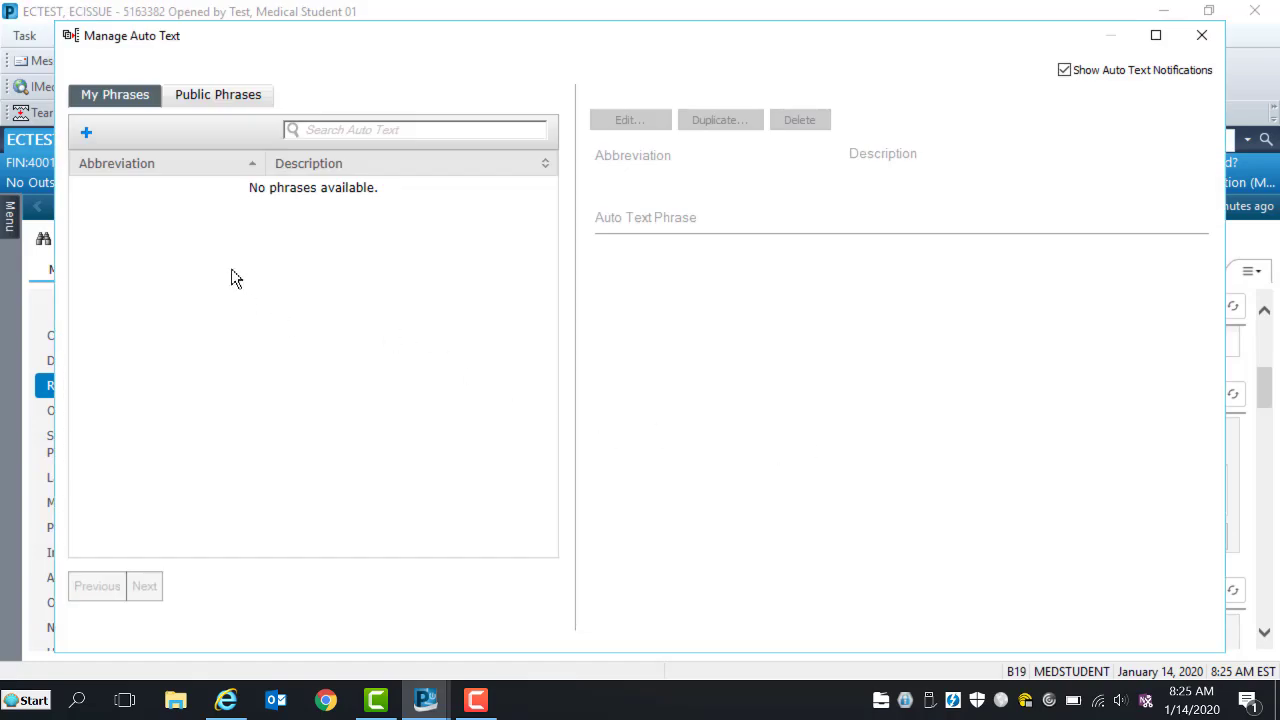
click(259, 97)
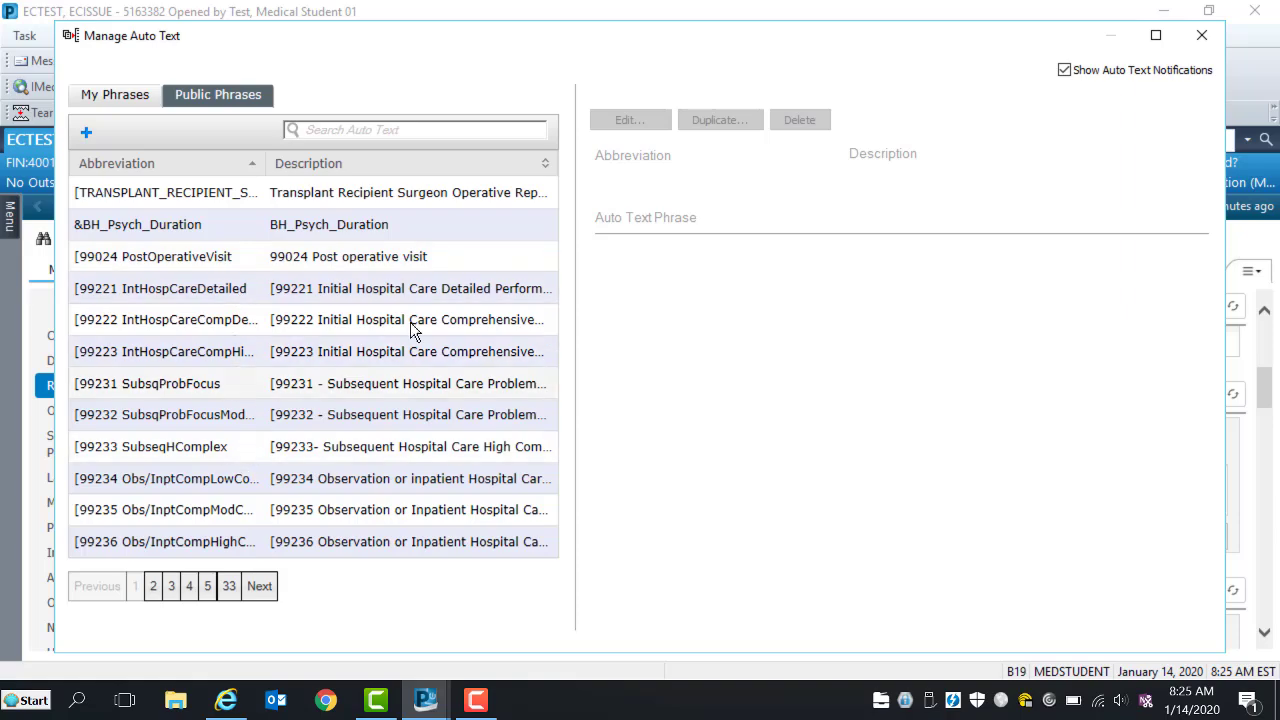
click(1203, 40)
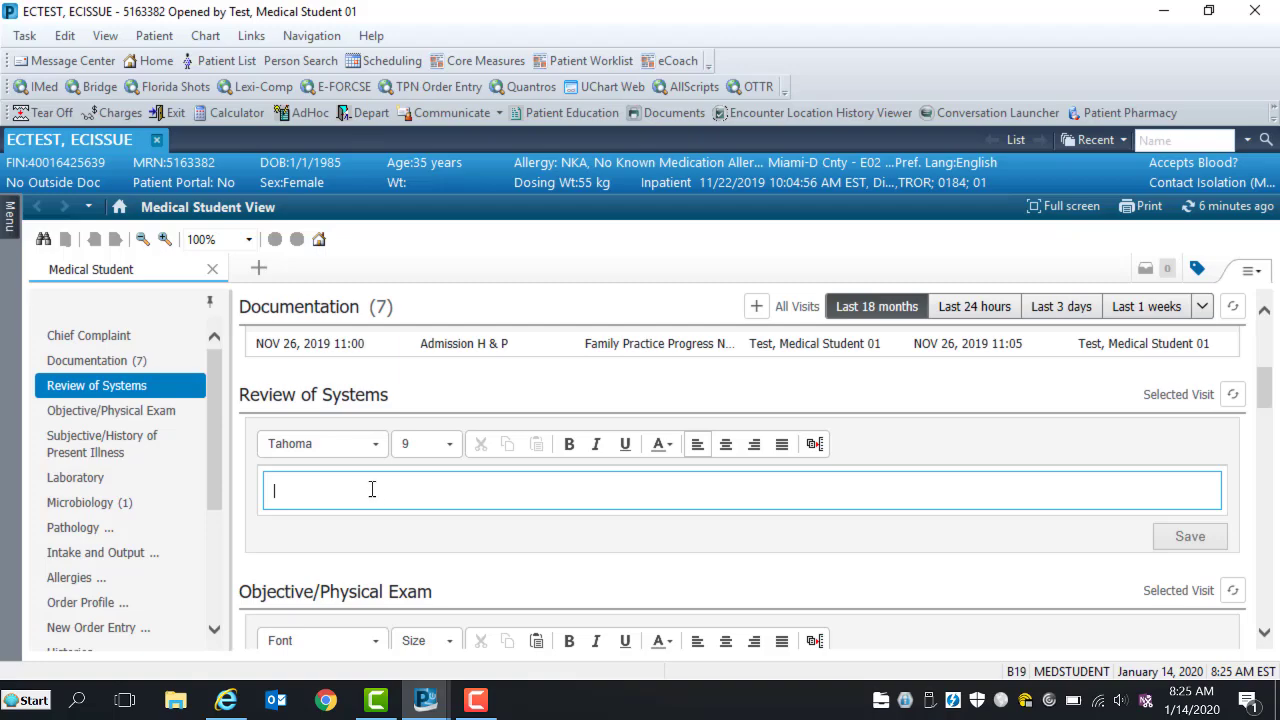
Fill the Review of Systems field with the "[rosfemale" auto-text phrase and save it.
text([)
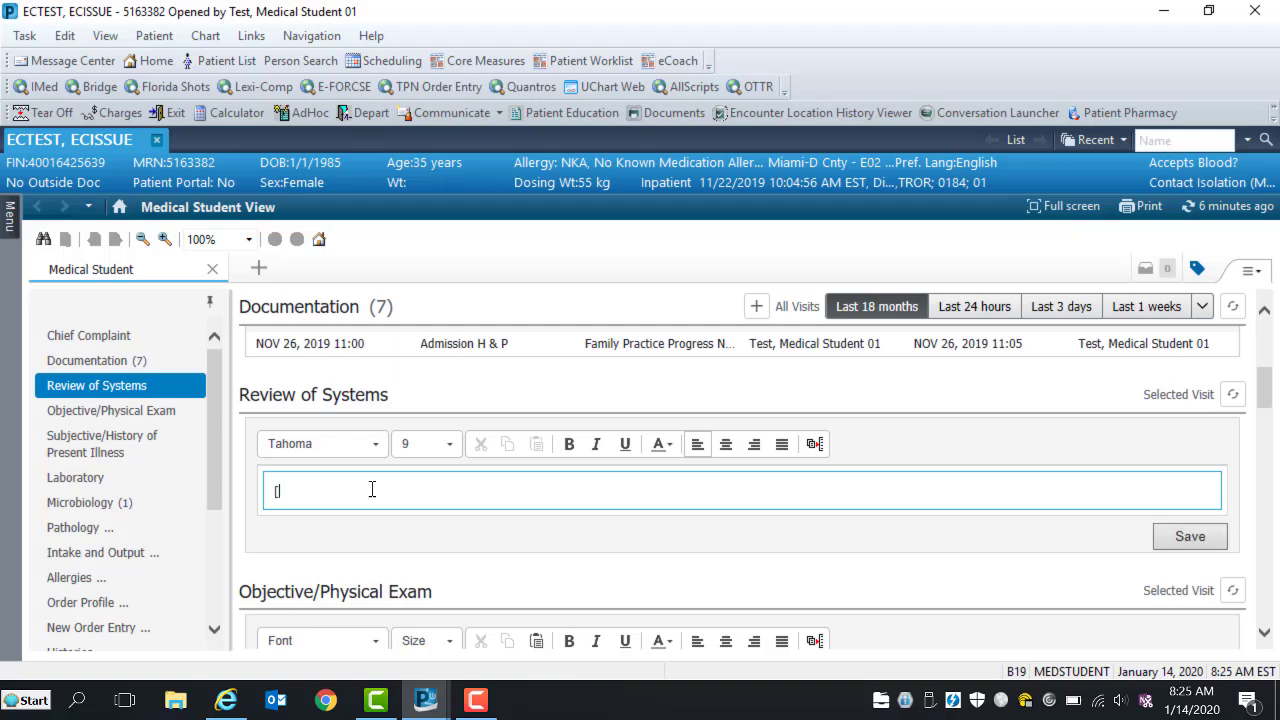
text(ros)
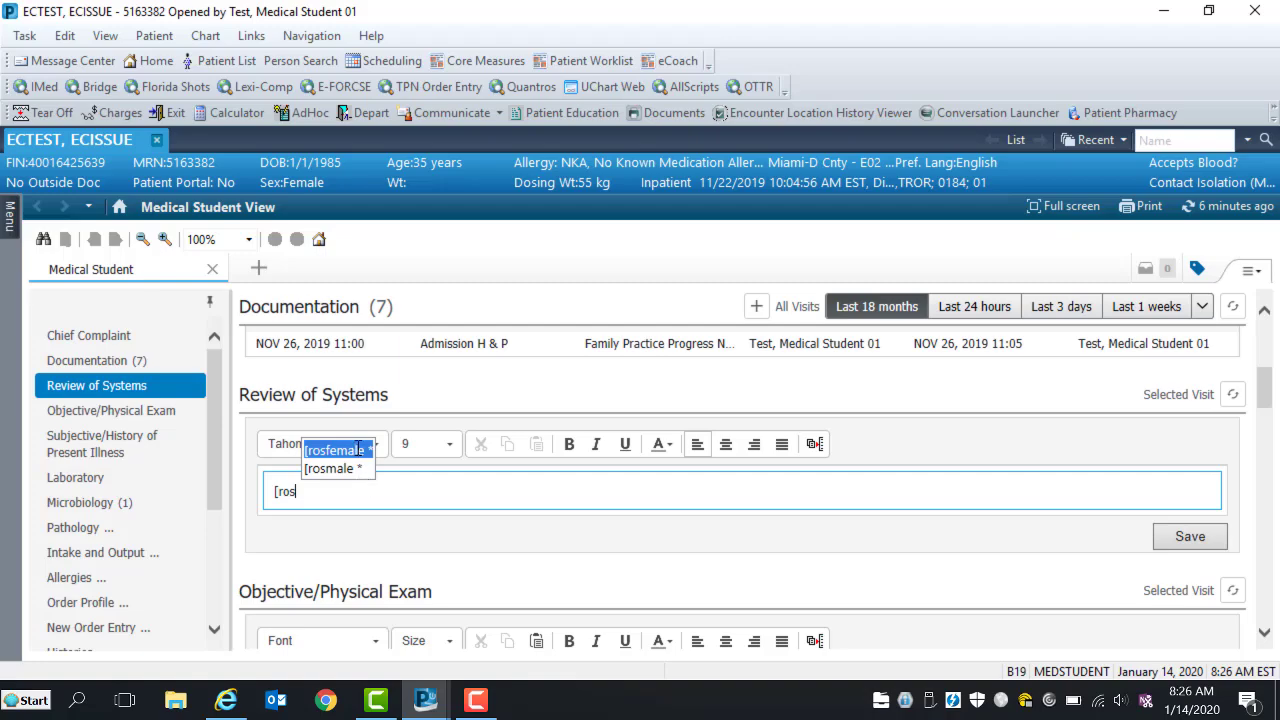
click(356, 448)
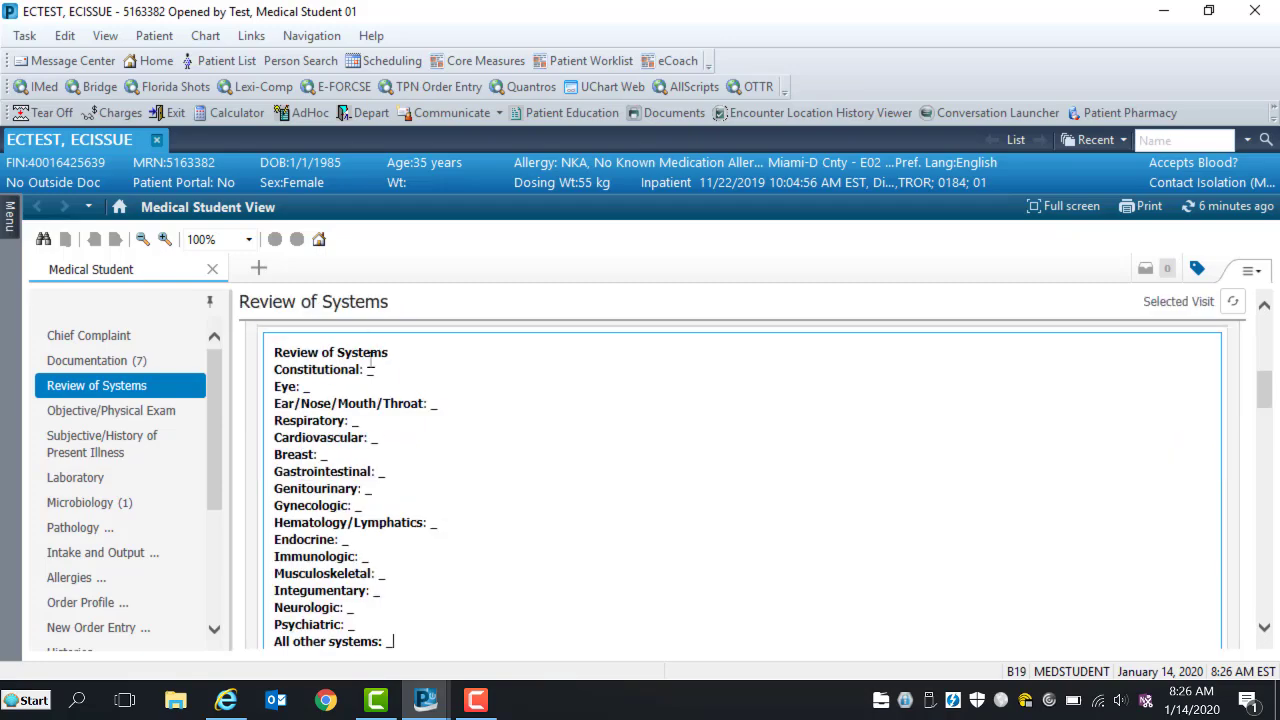
scroll(430, 420, down, 1)
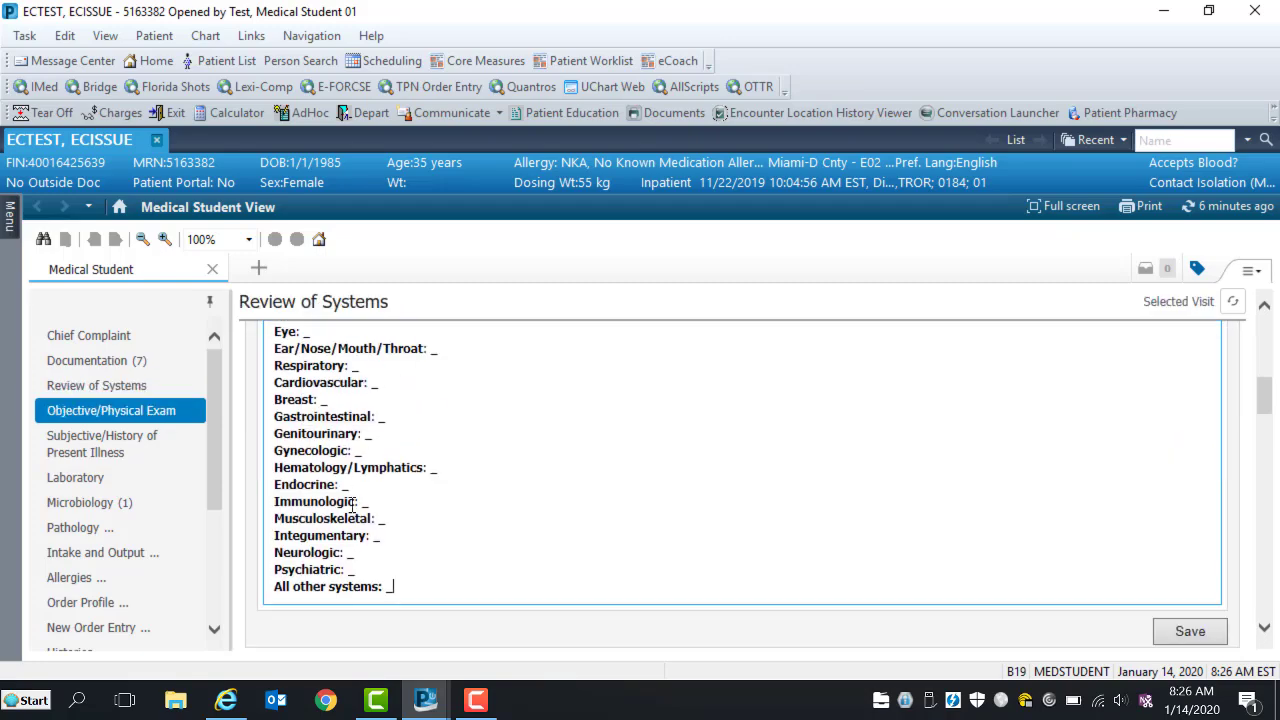
click(1192, 632)
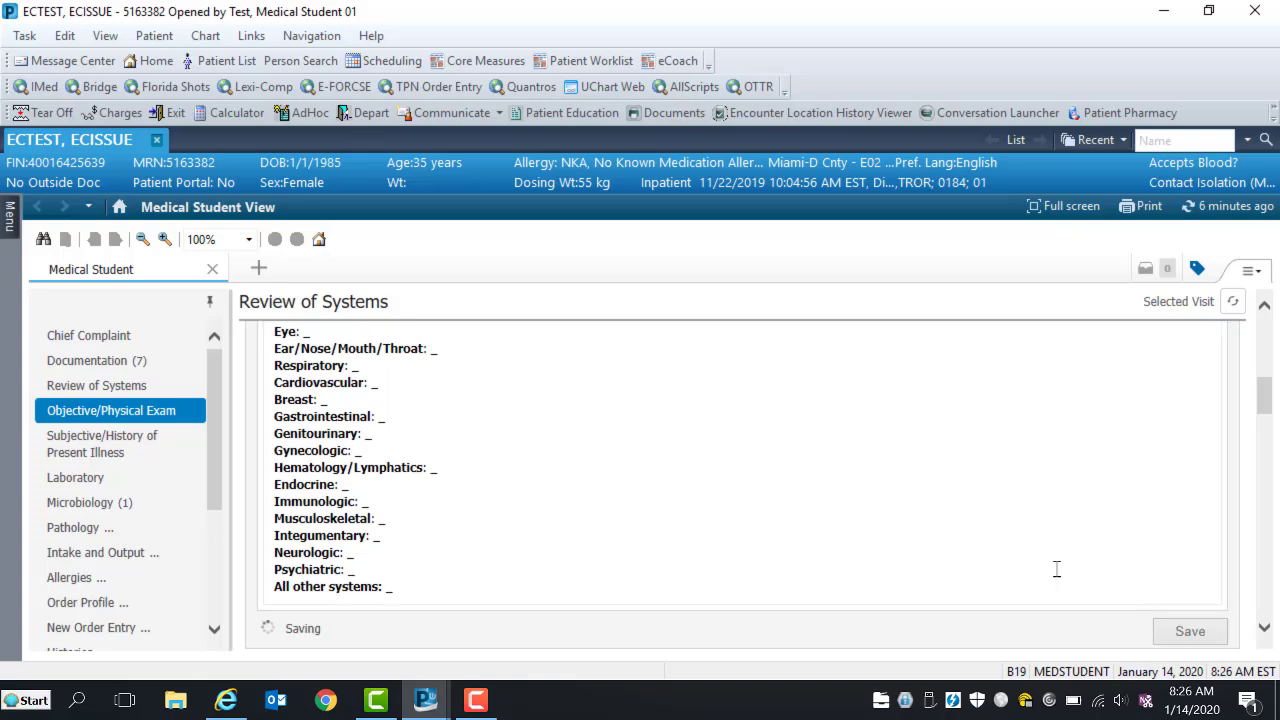
Look over the Objective/Physical Exam and Subjective/History of Present Illness fields and the Laboratory results.
scroll(583, 448, down, 5)
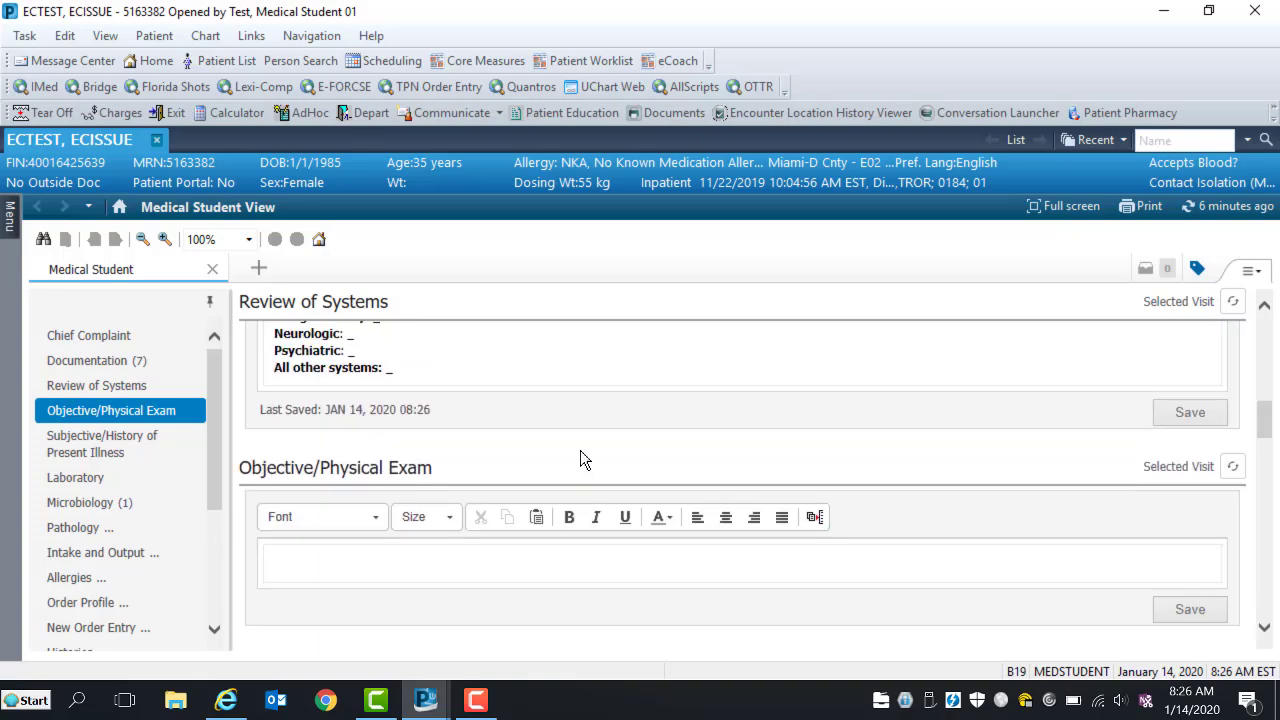
scroll(529, 441, down, 1)
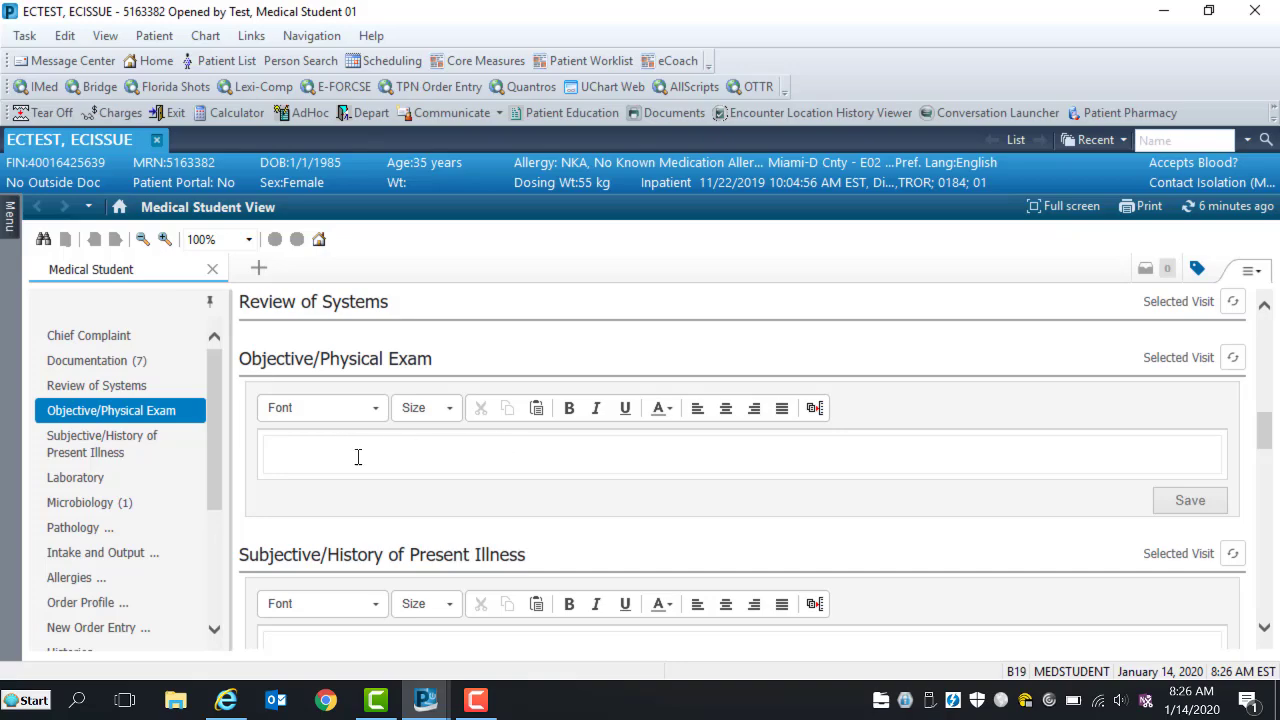
scroll(370, 465, down, 3)
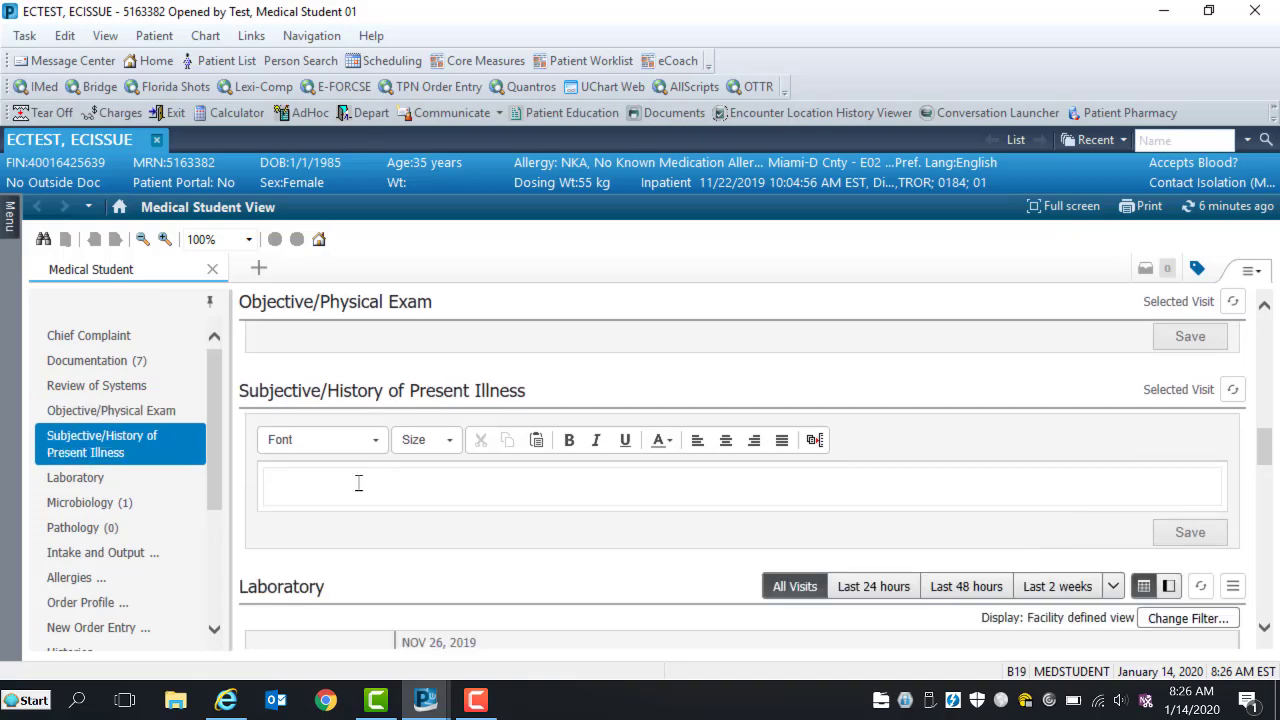
scroll(332, 488, down, 1)
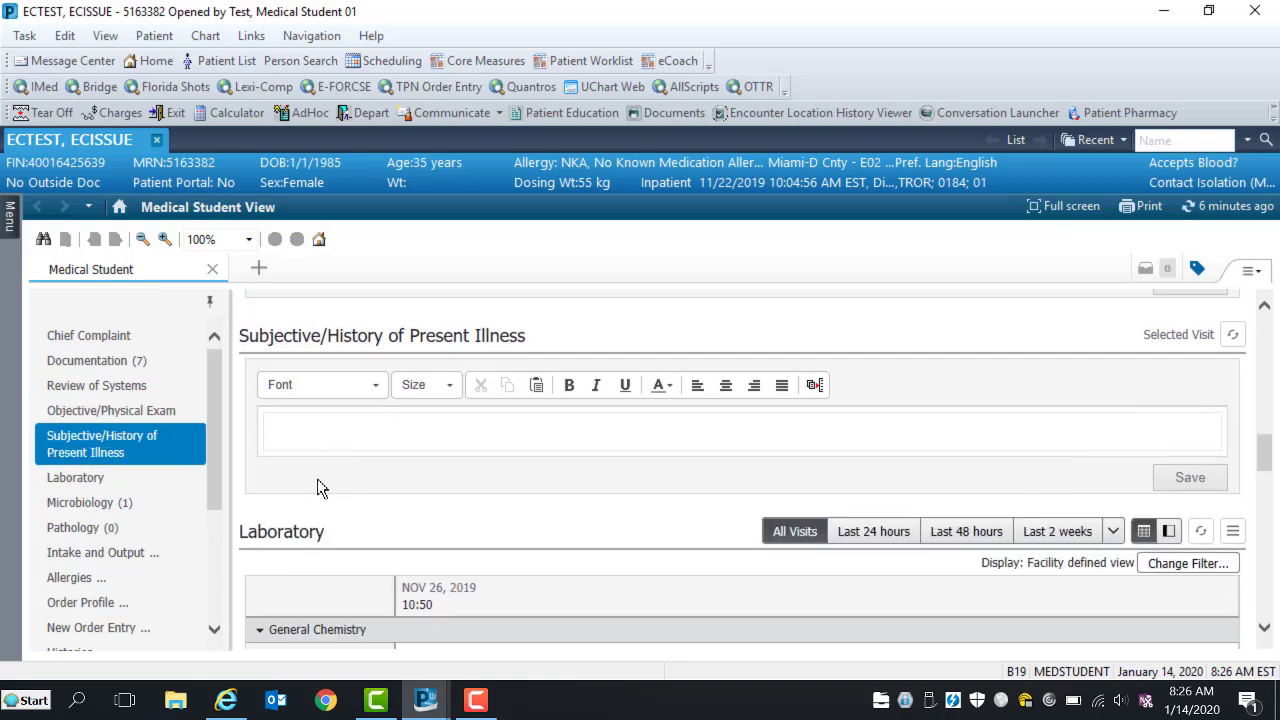
click(117, 485)
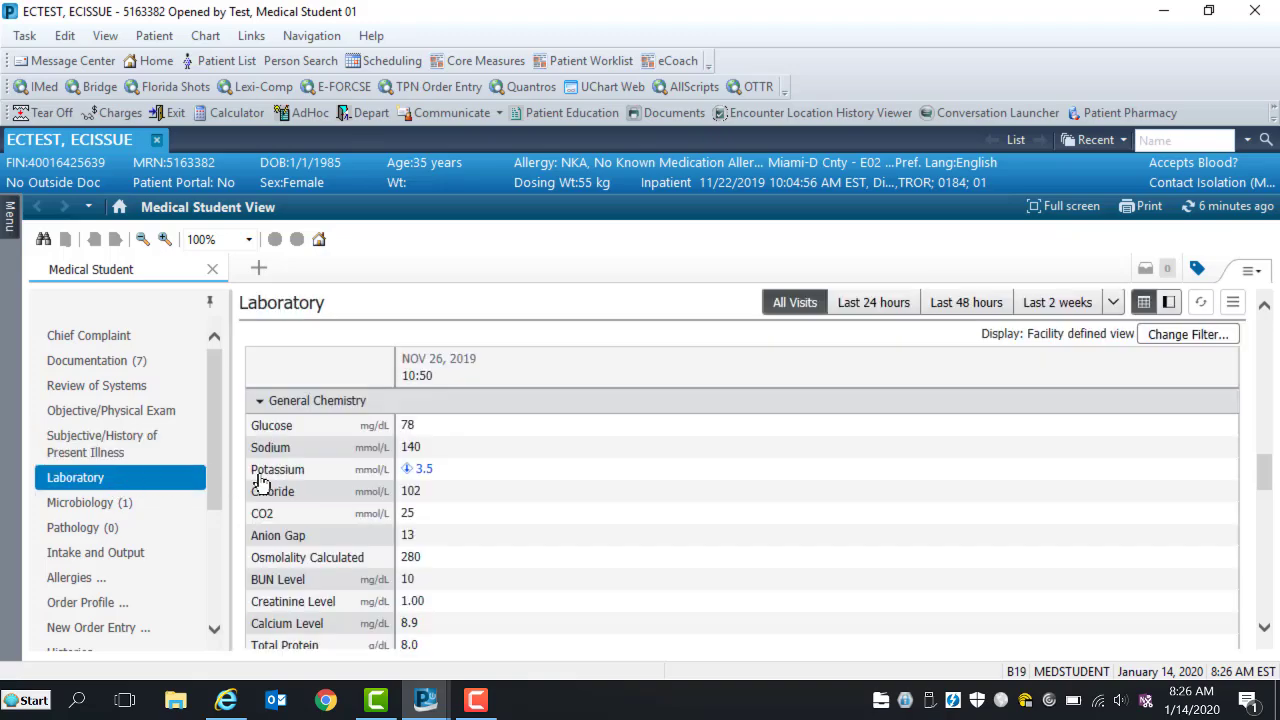
scroll(600, 470, up, 1)
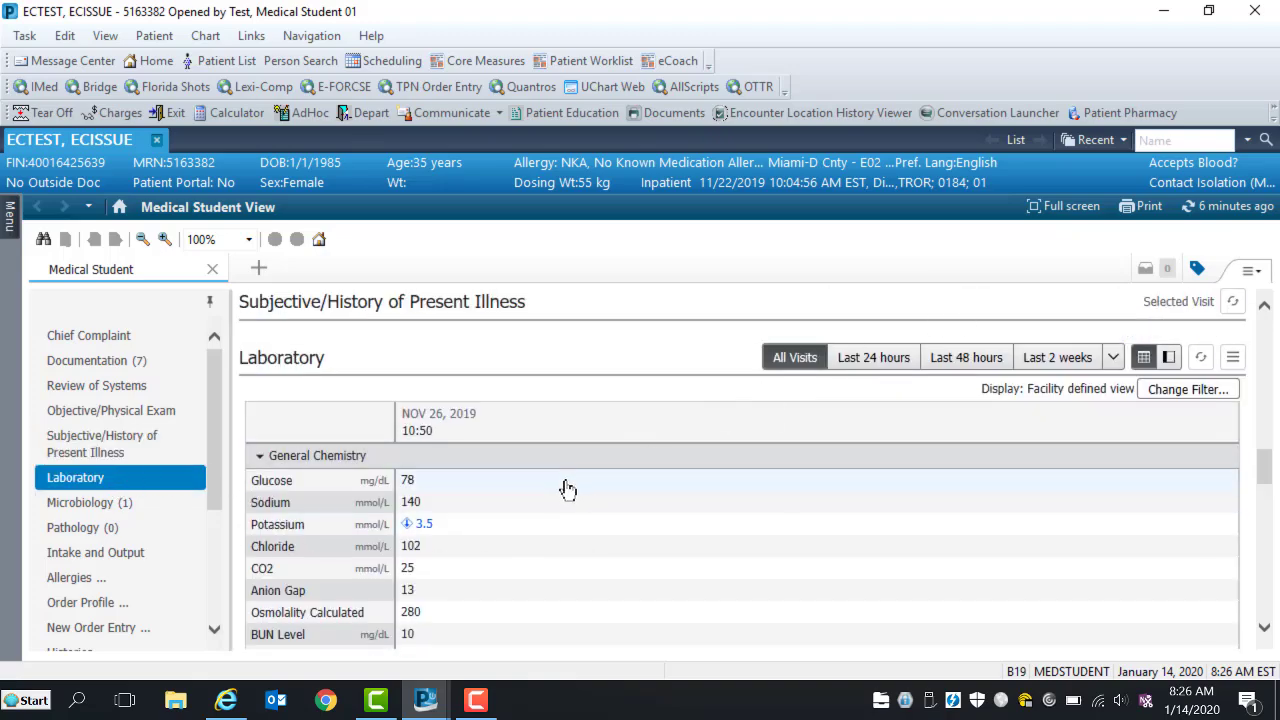
scroll(556, 385, up, 1)
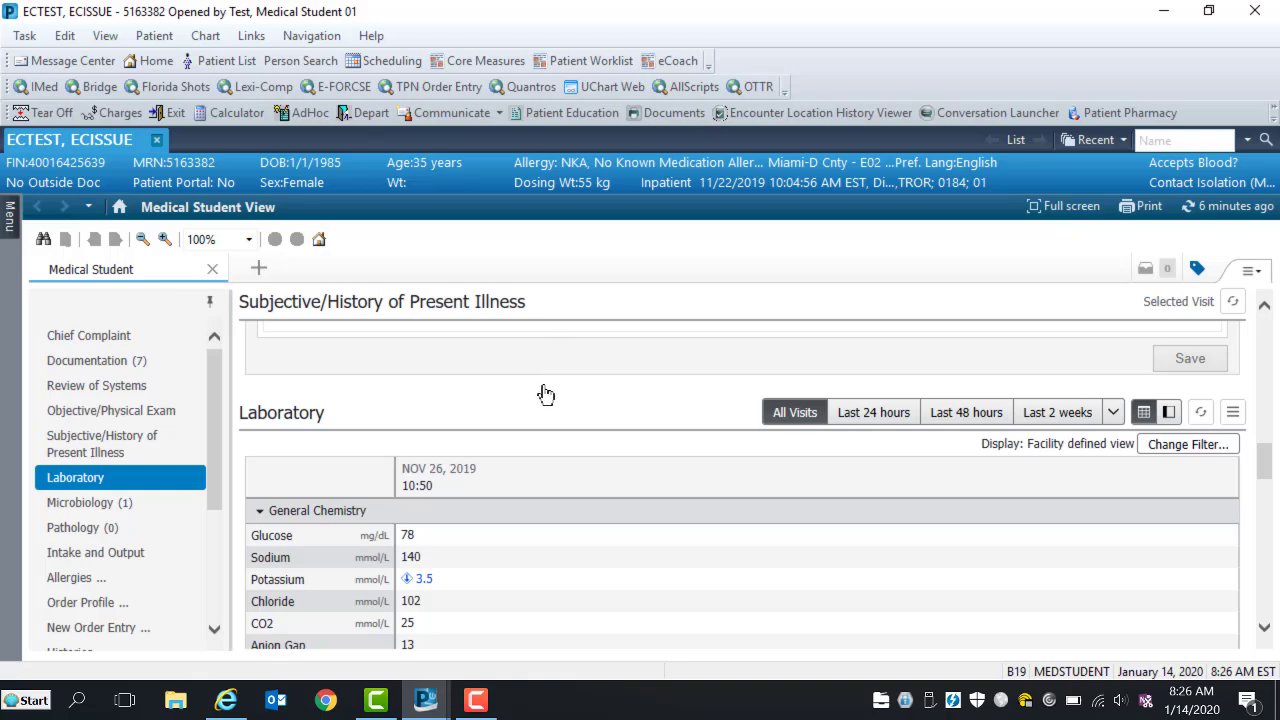
scroll(536, 425, down, 1)
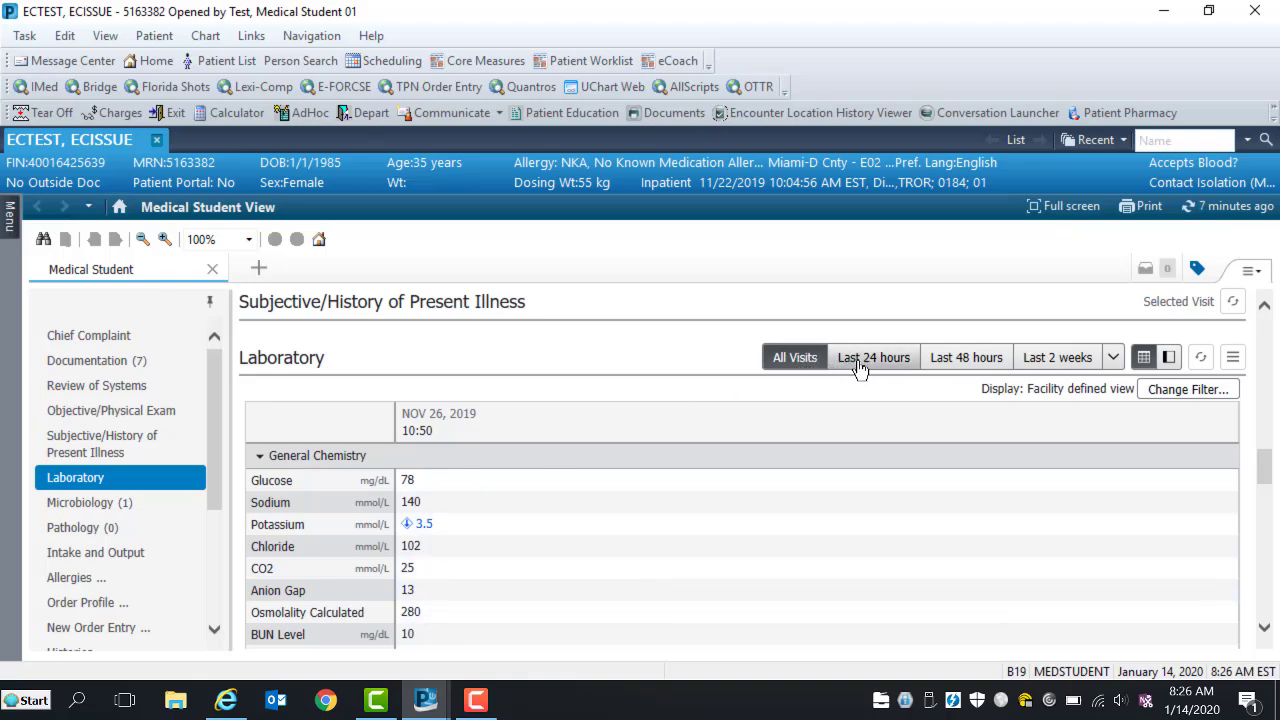
Review the time ranges and filter choices for the Laboratory results, applying the filter with Facility defined view selected.
click(965, 362)
click(1053, 356)
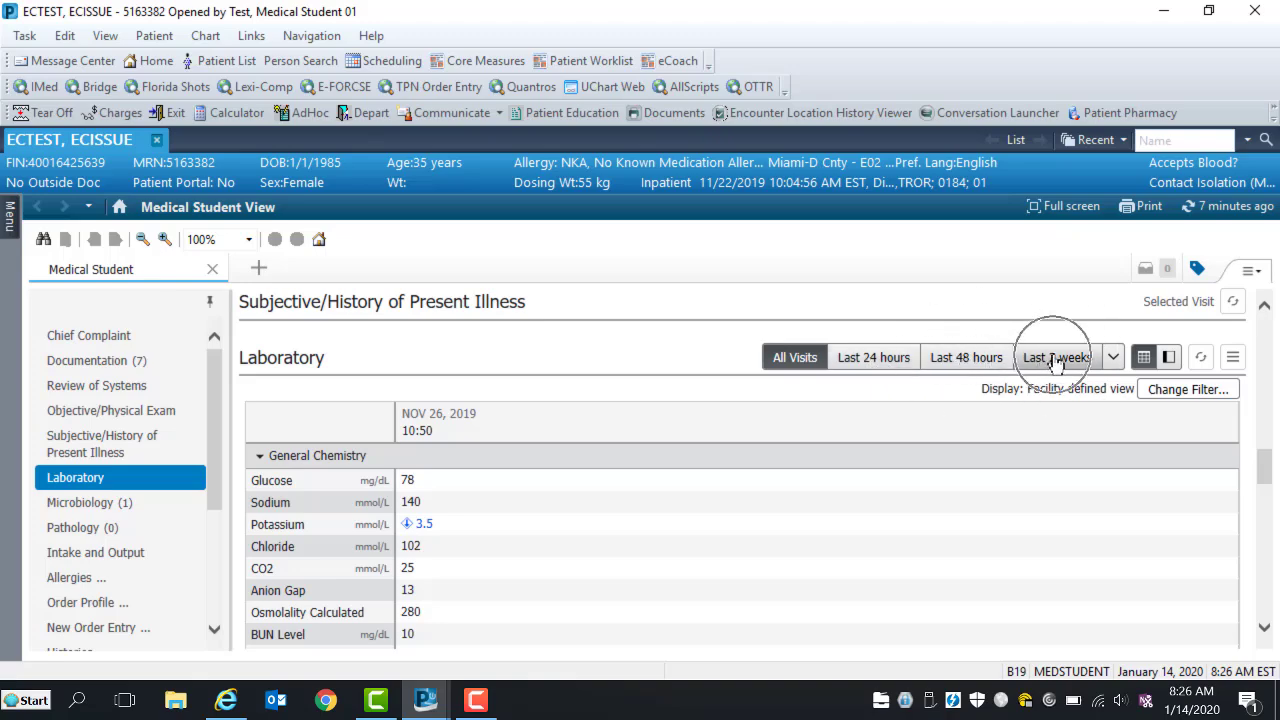
click(1113, 360)
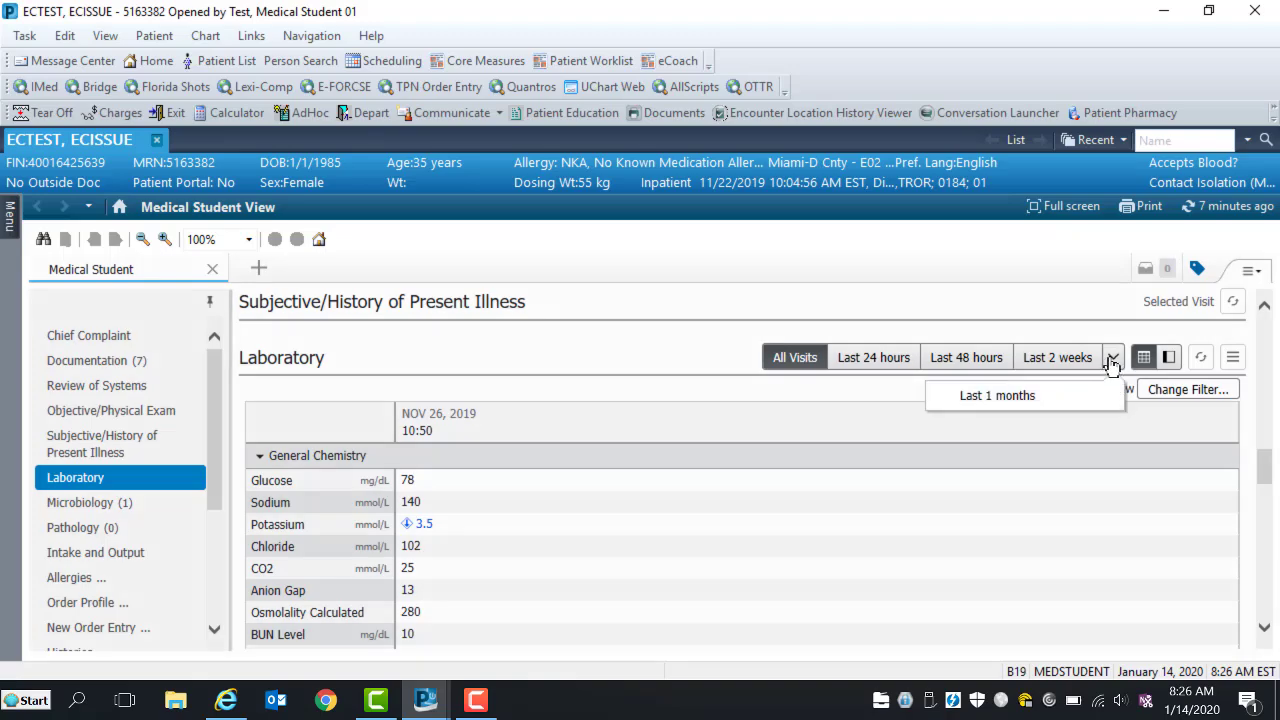
click(1112, 362)
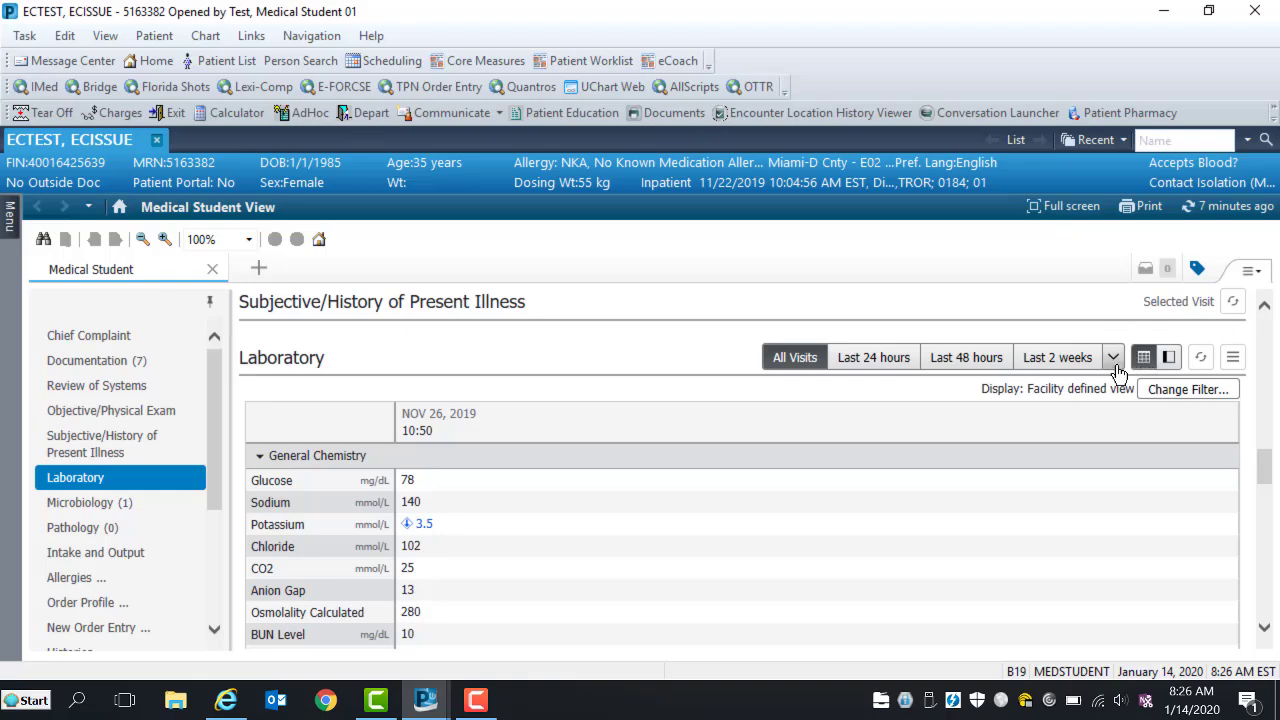
click(1184, 396)
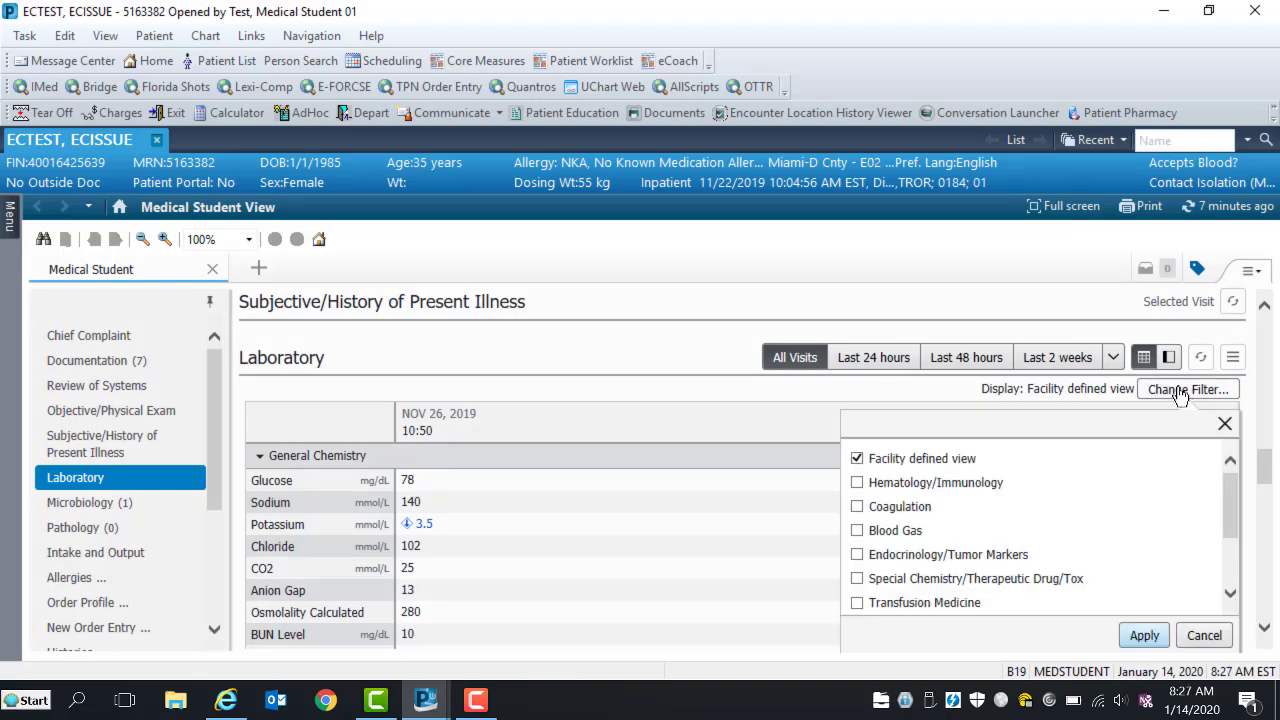
click(1142, 637)
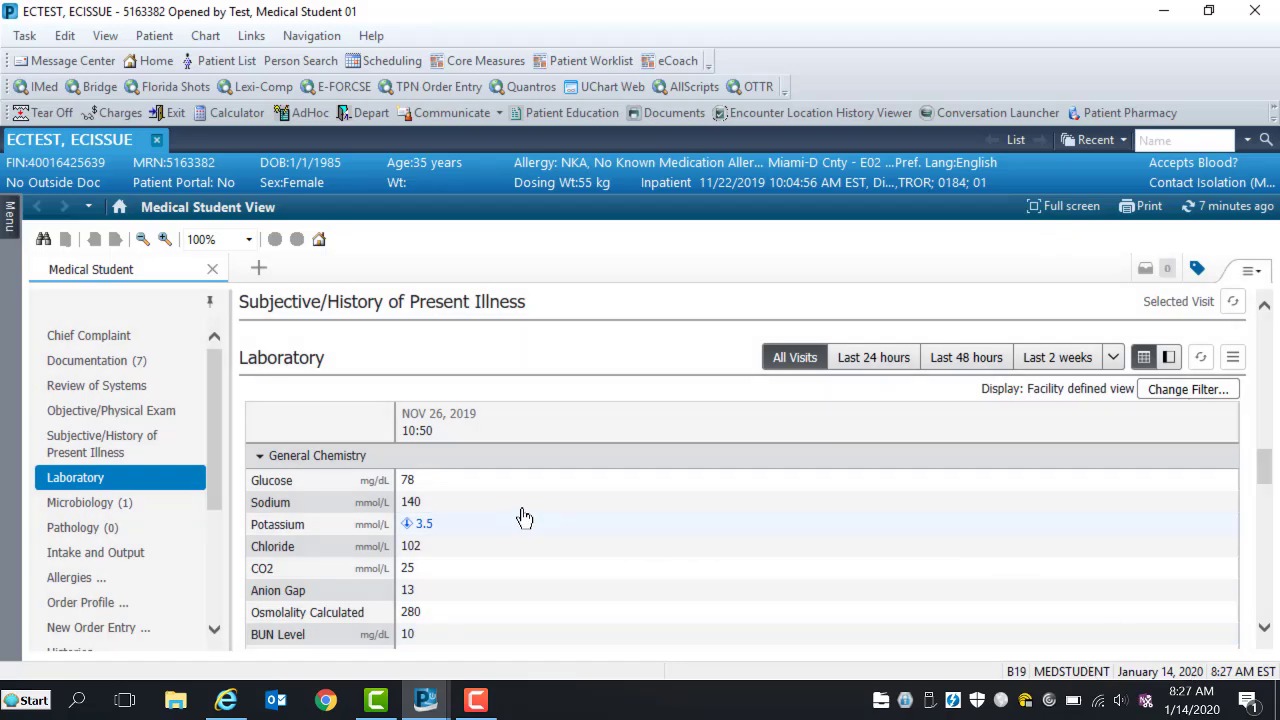
Tag the Chloride, CO2 and Anion Gap results of NOV 26, 2019 10:50, and close the result details.
scroll(515, 519, down, 1)
scroll(515, 519, down, 2)
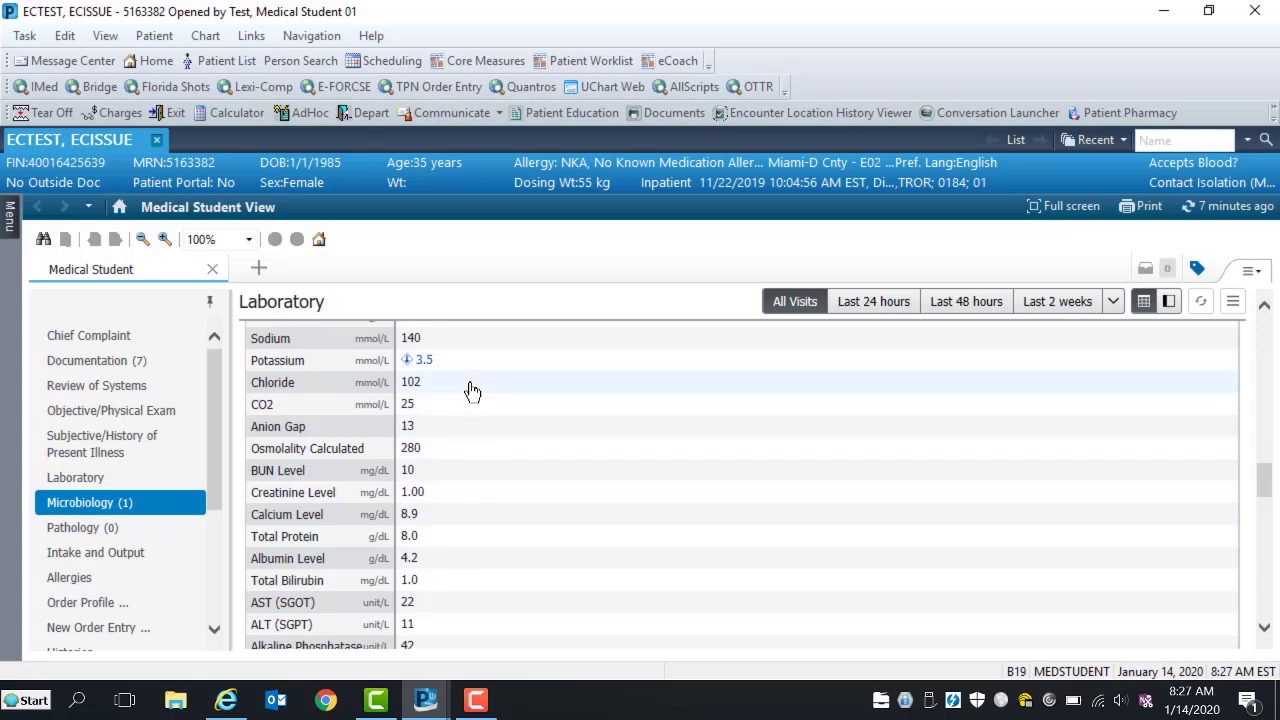
click(472, 390)
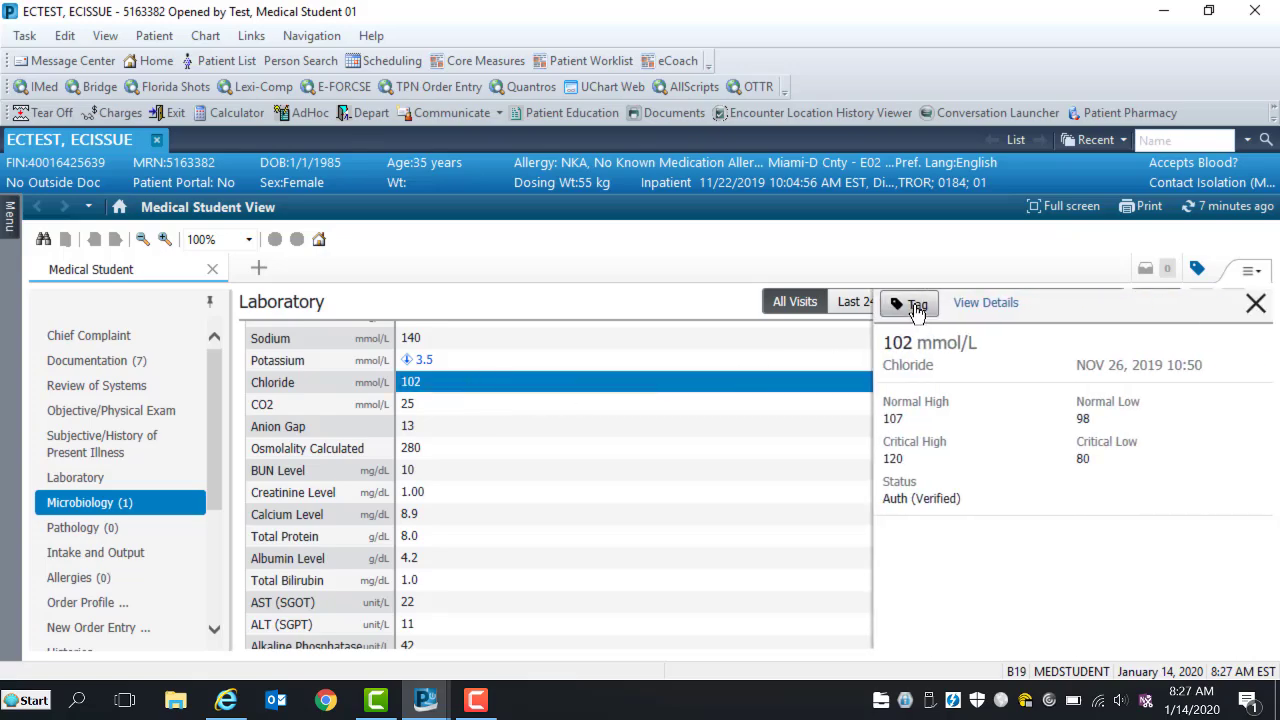
click(915, 305)
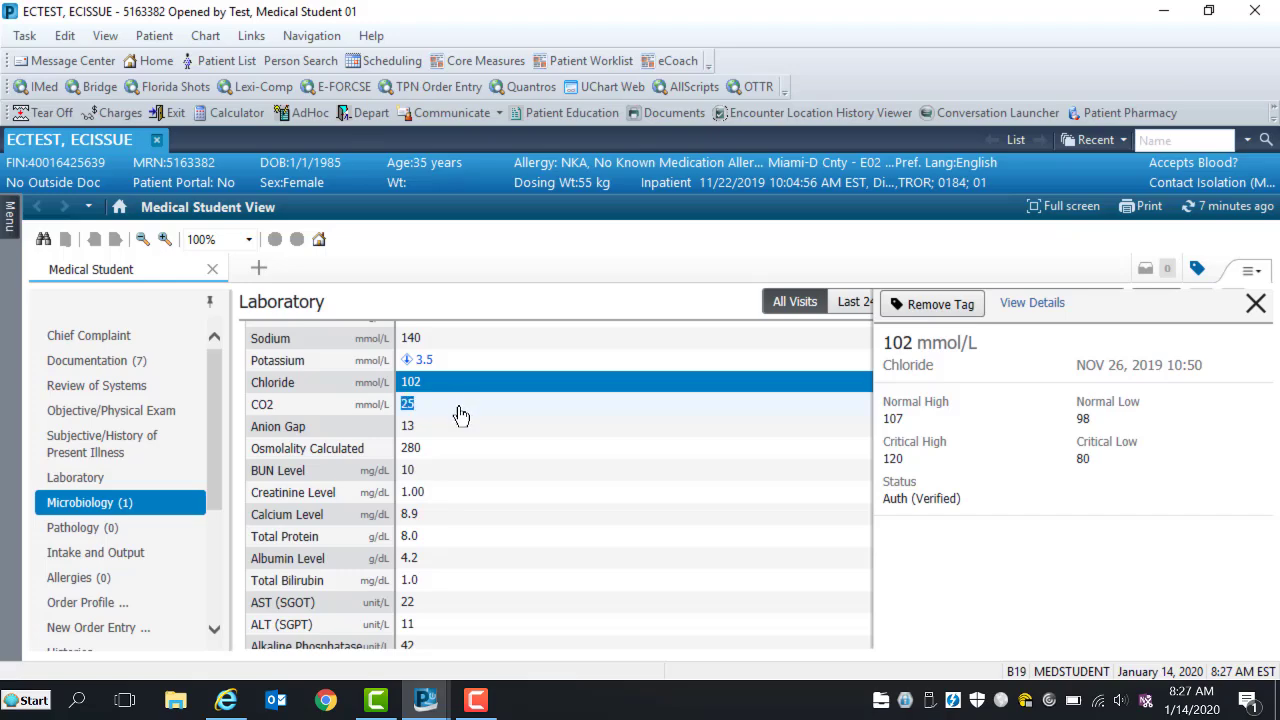
ctrl+click(460, 415)
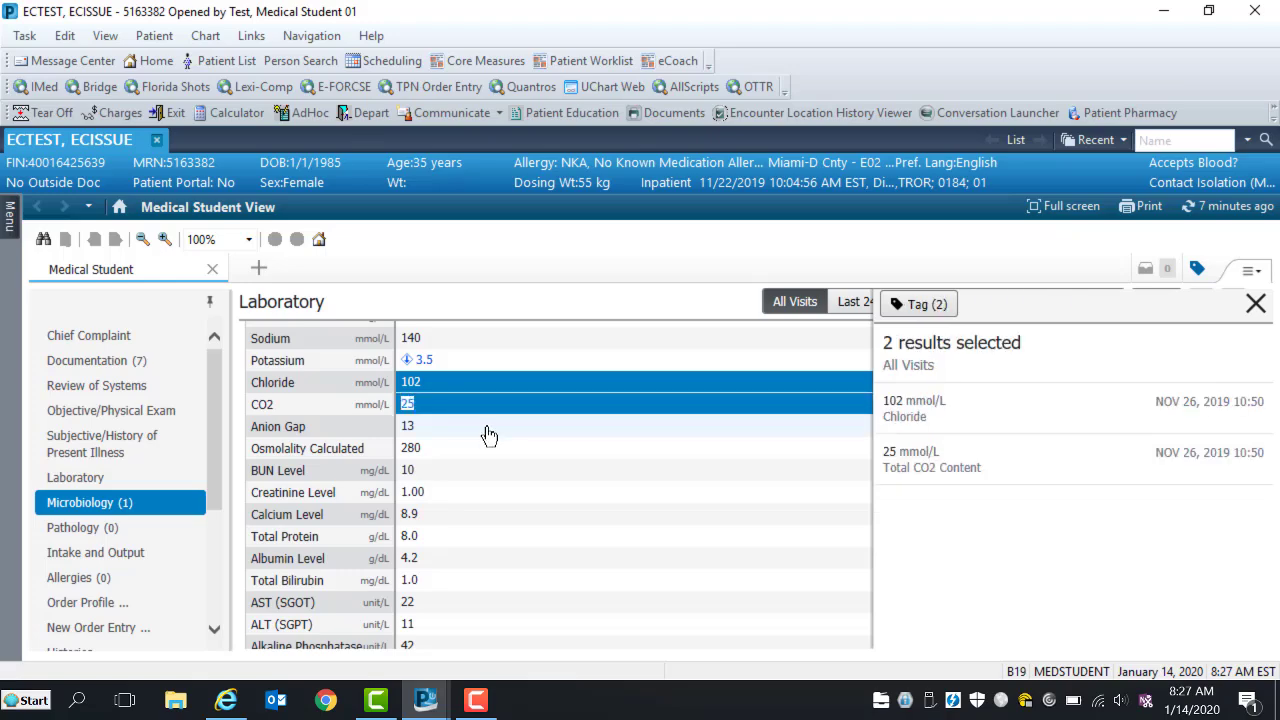
ctrl+click(488, 434)
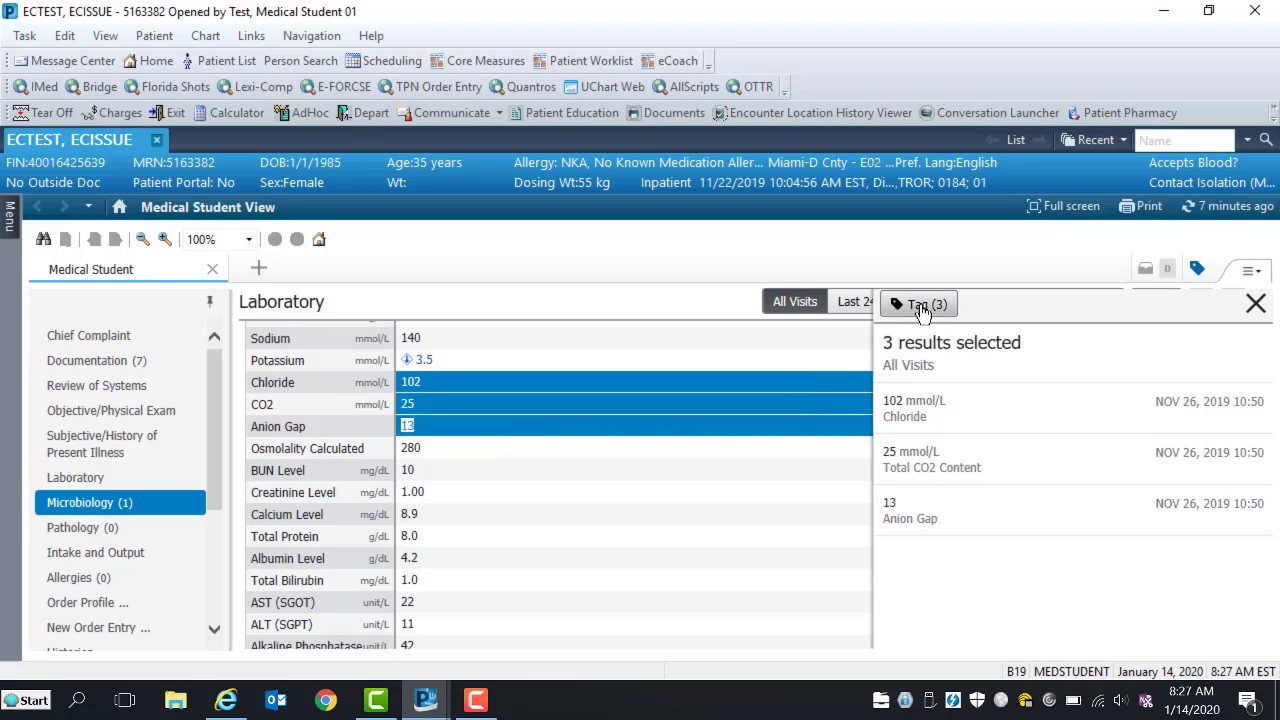
click(922, 308)
click(1255, 304)
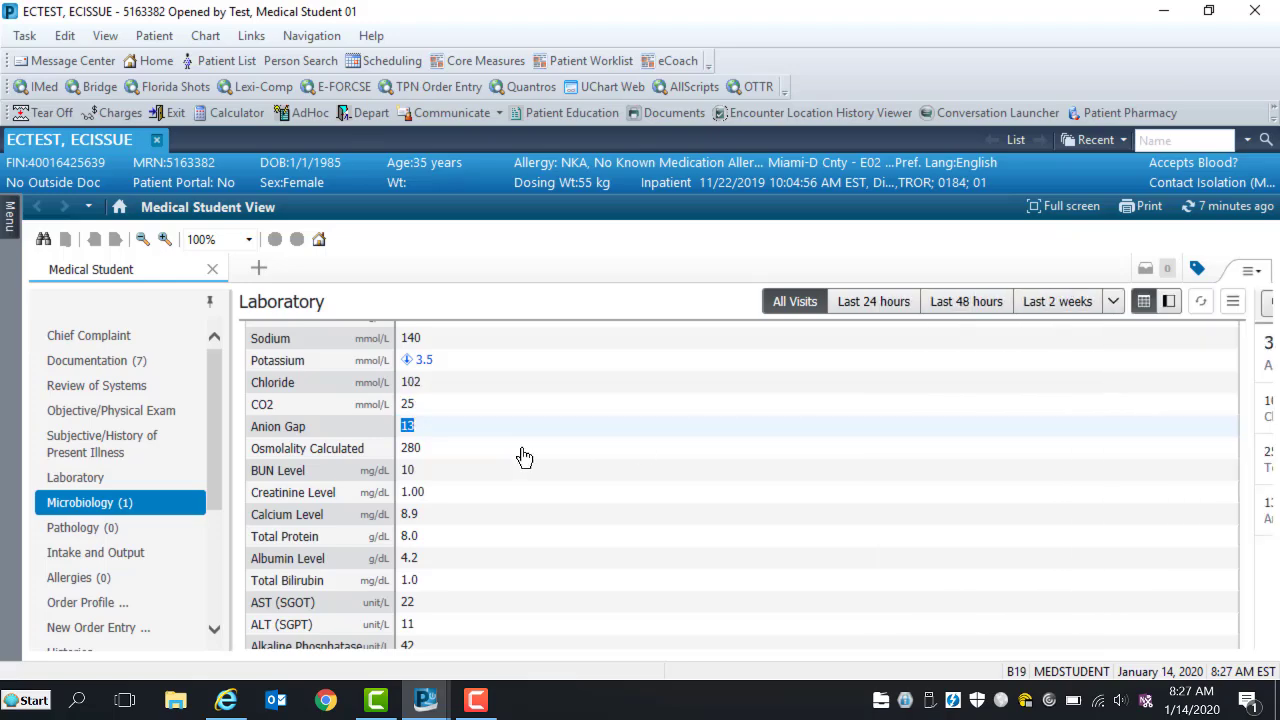
View the Microbiology section and its additional time range options.
click(130, 510)
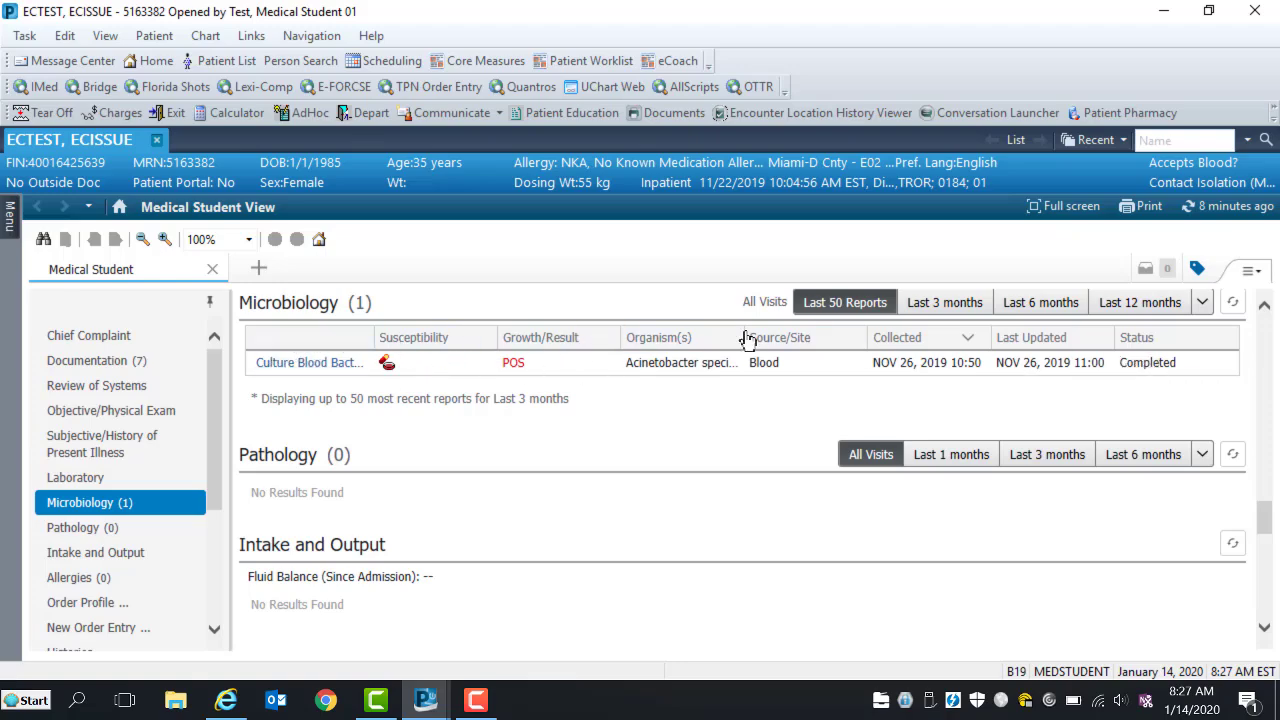
click(830, 304)
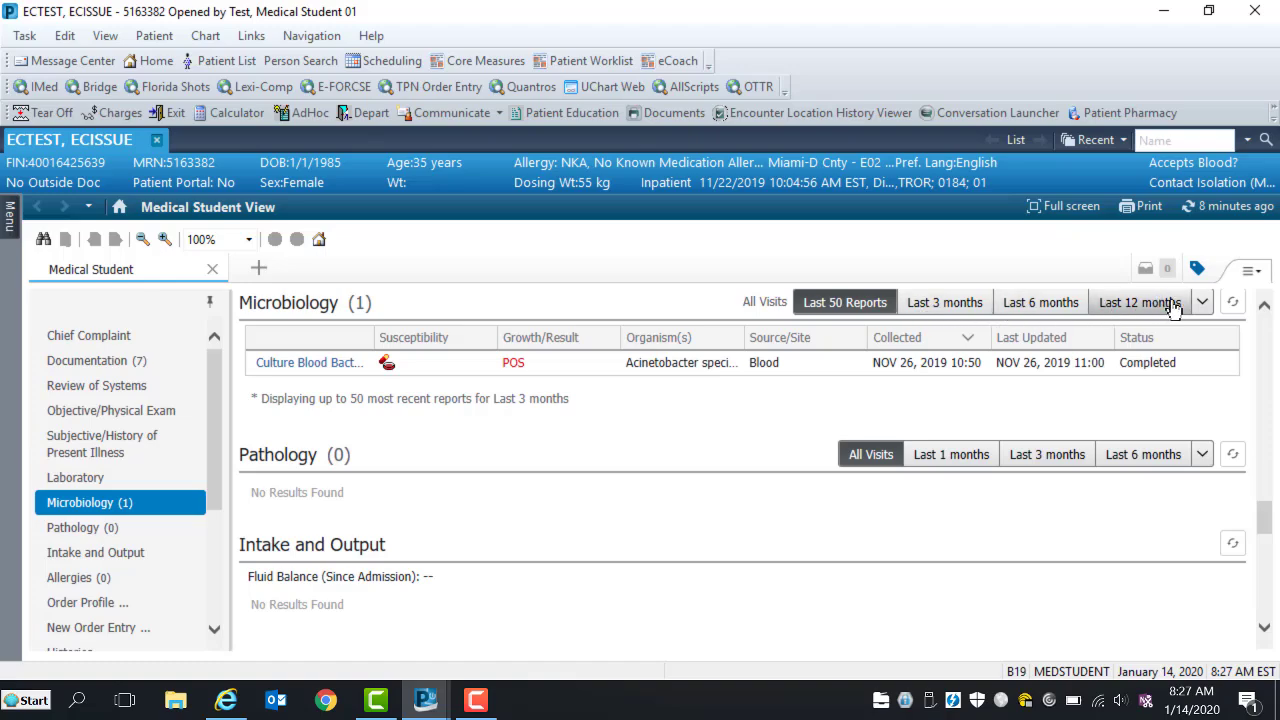
click(1204, 304)
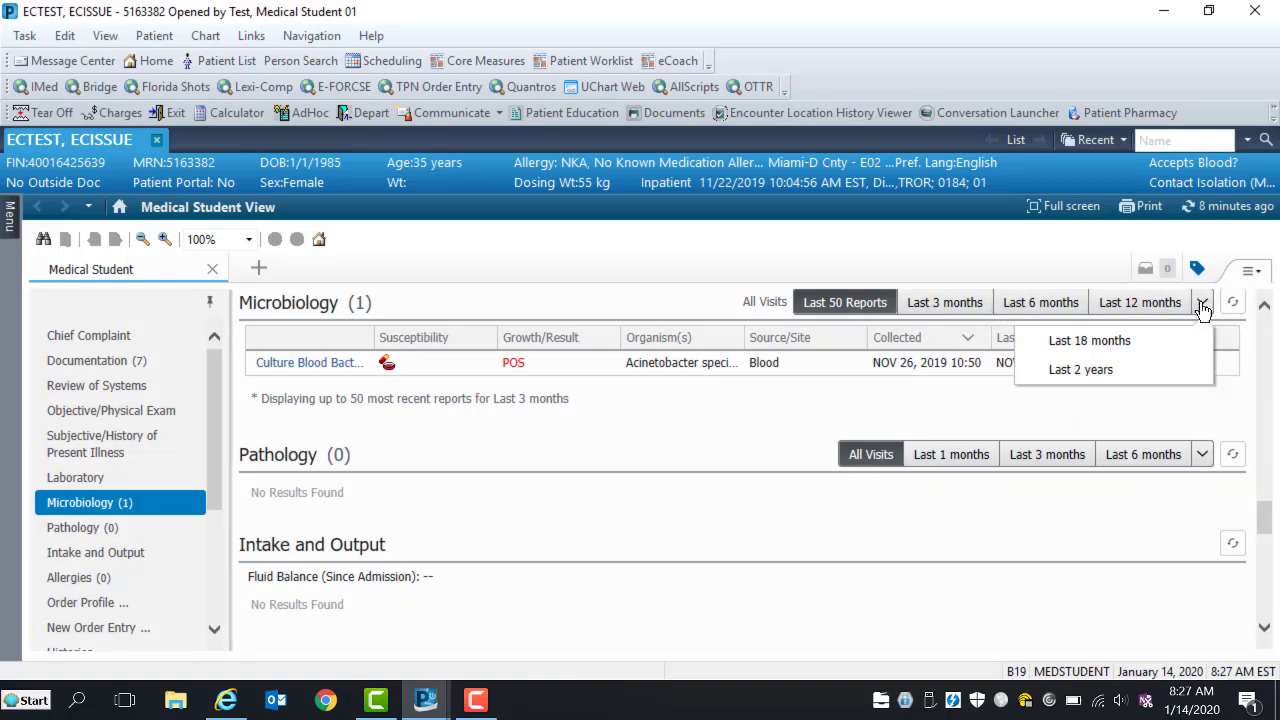
click(1202, 304)
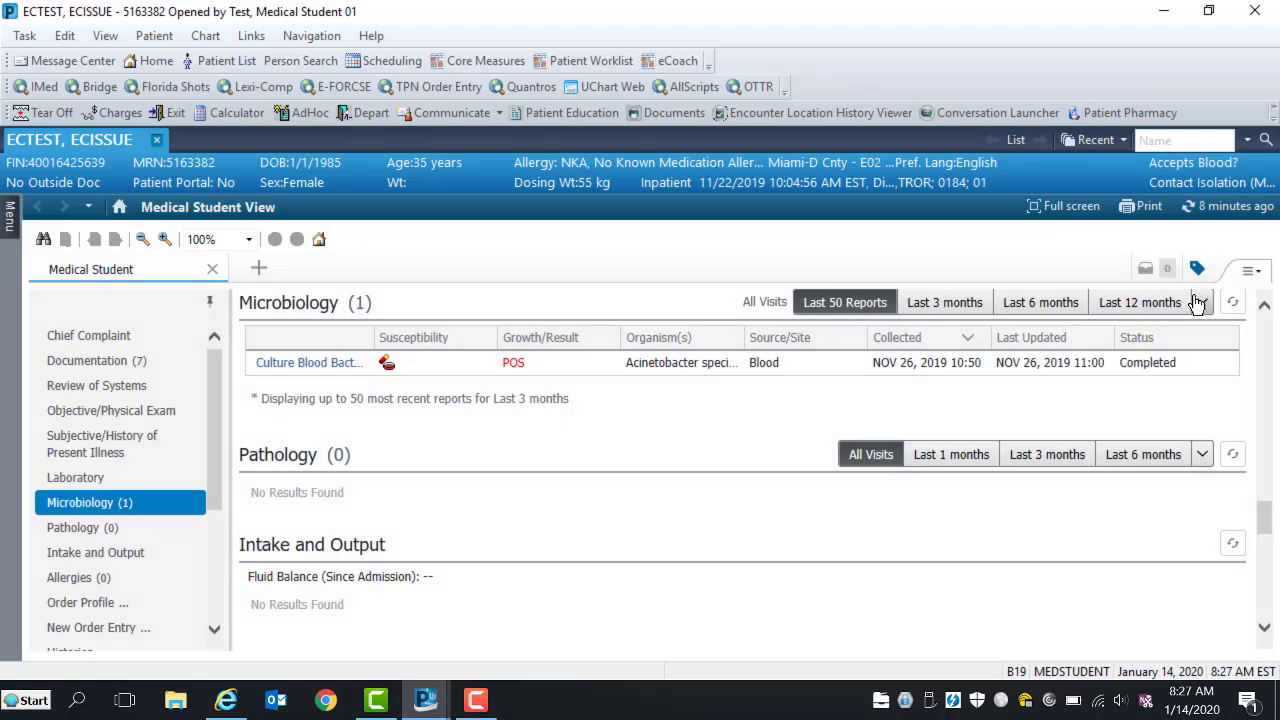
Copy the final report text from the blood culture's Microbiology Result Details and close the window.
click(308, 363)
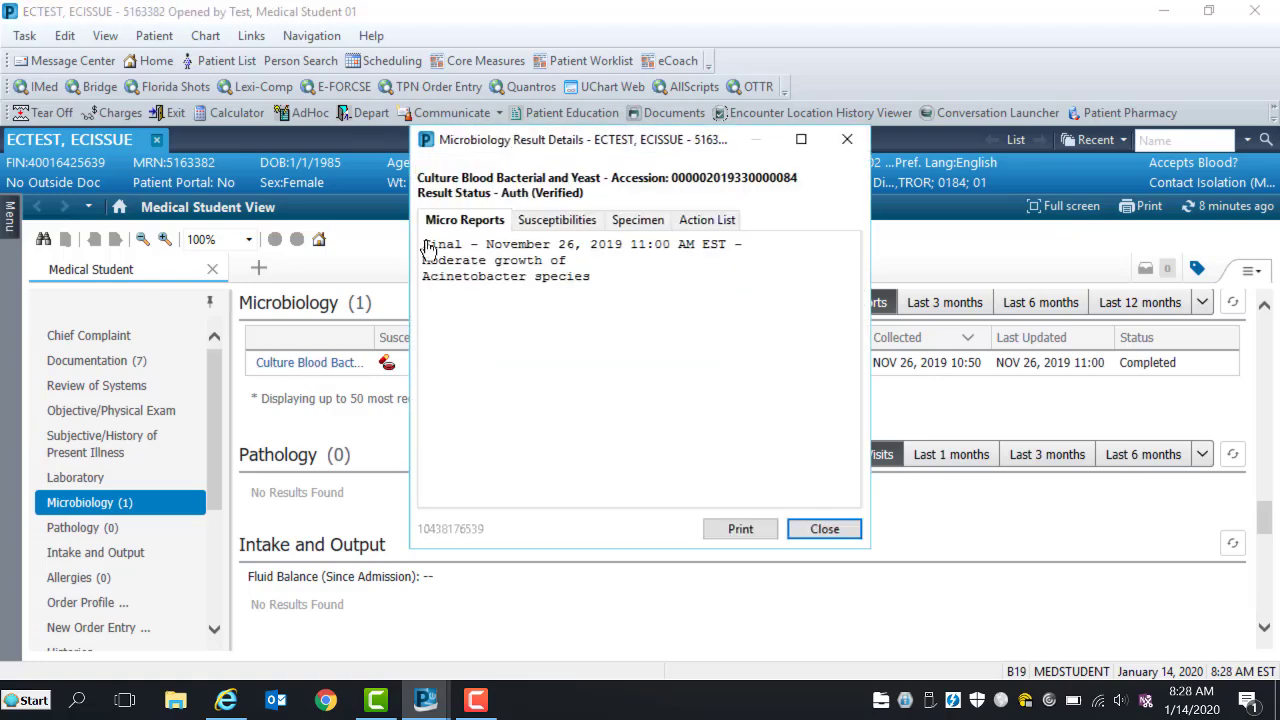
drag(490, 285, 608, 287)
key(ctrl+c)
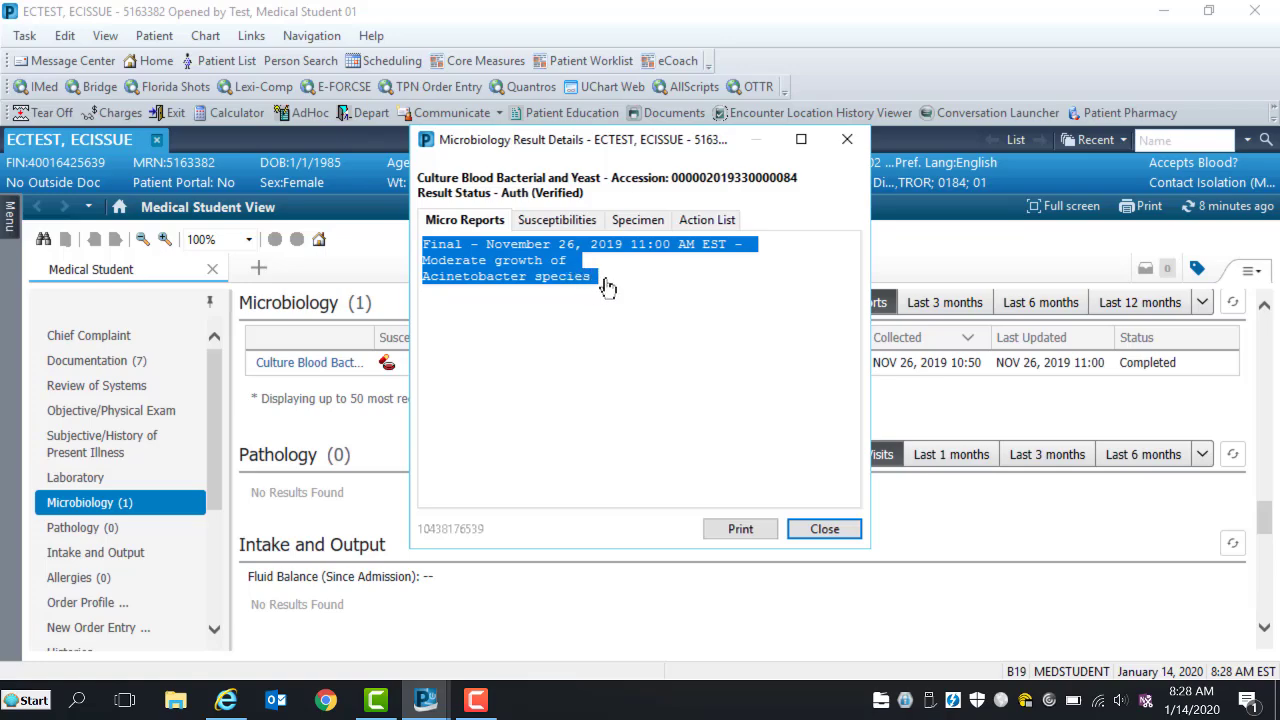
click(814, 532)
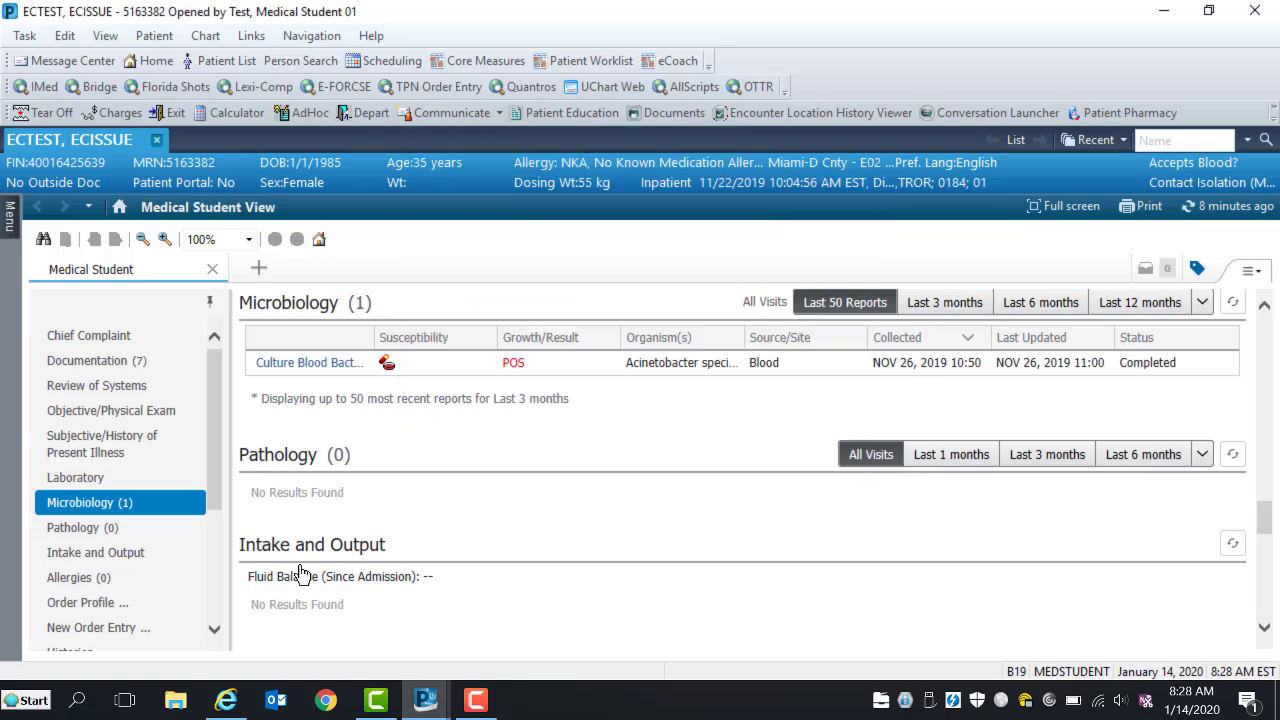
Create a History and Physical note and go to its Lab Results section.
click(211, 632)
click(212, 634)
click(212, 634)
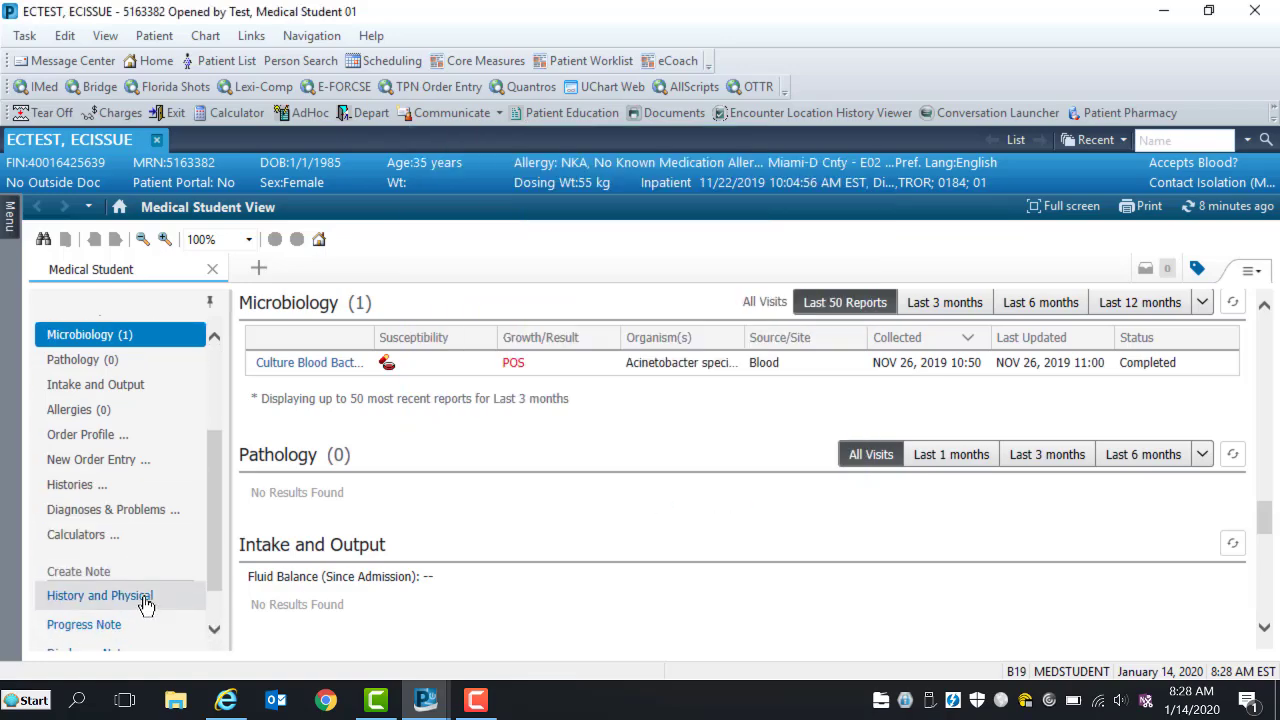
click(145, 596)
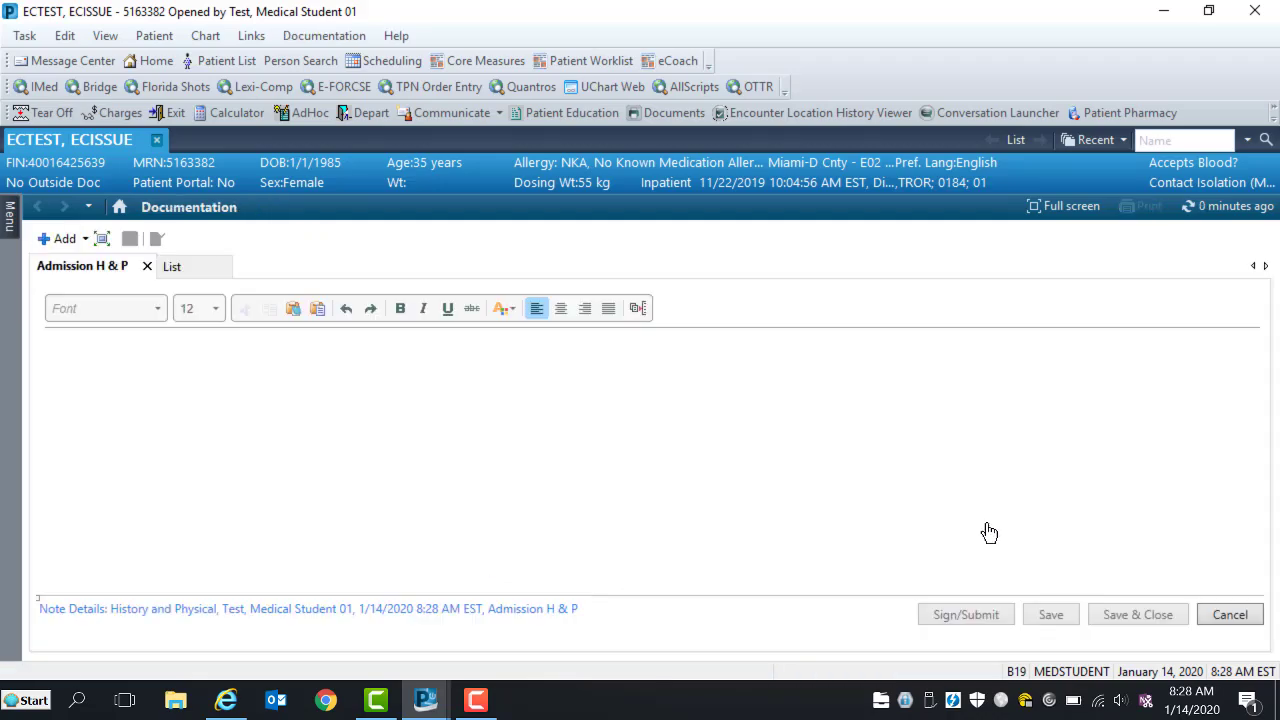
drag(1249, 400, 1249, 535)
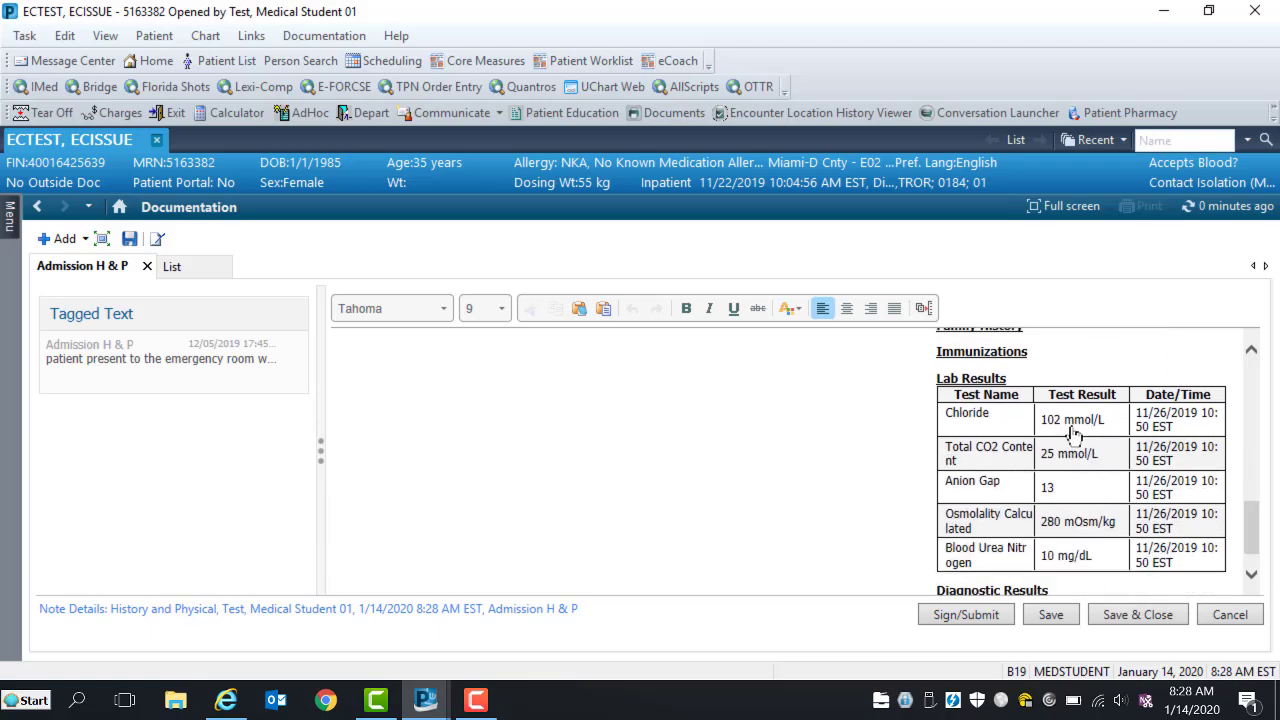
mouse_move(1048, 392)
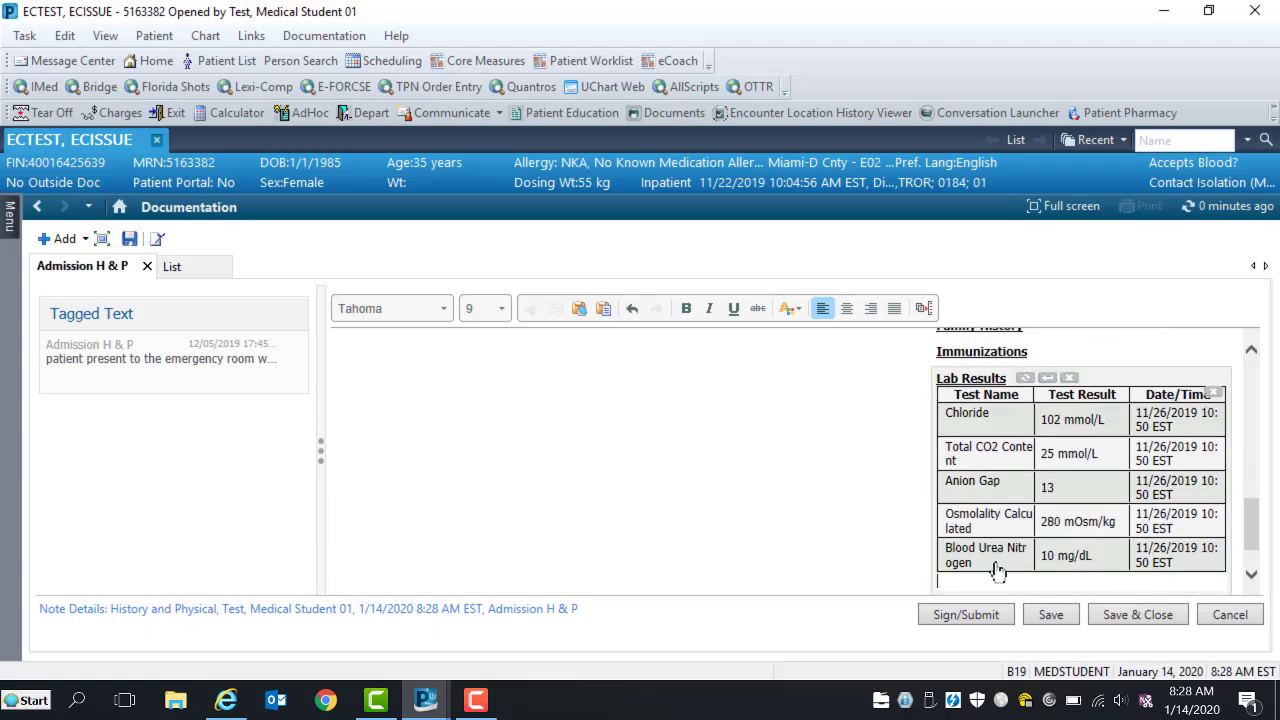
Paste the copied blood culture report below the note's Lab Results table and return to the Medical Student View.
click(953, 586)
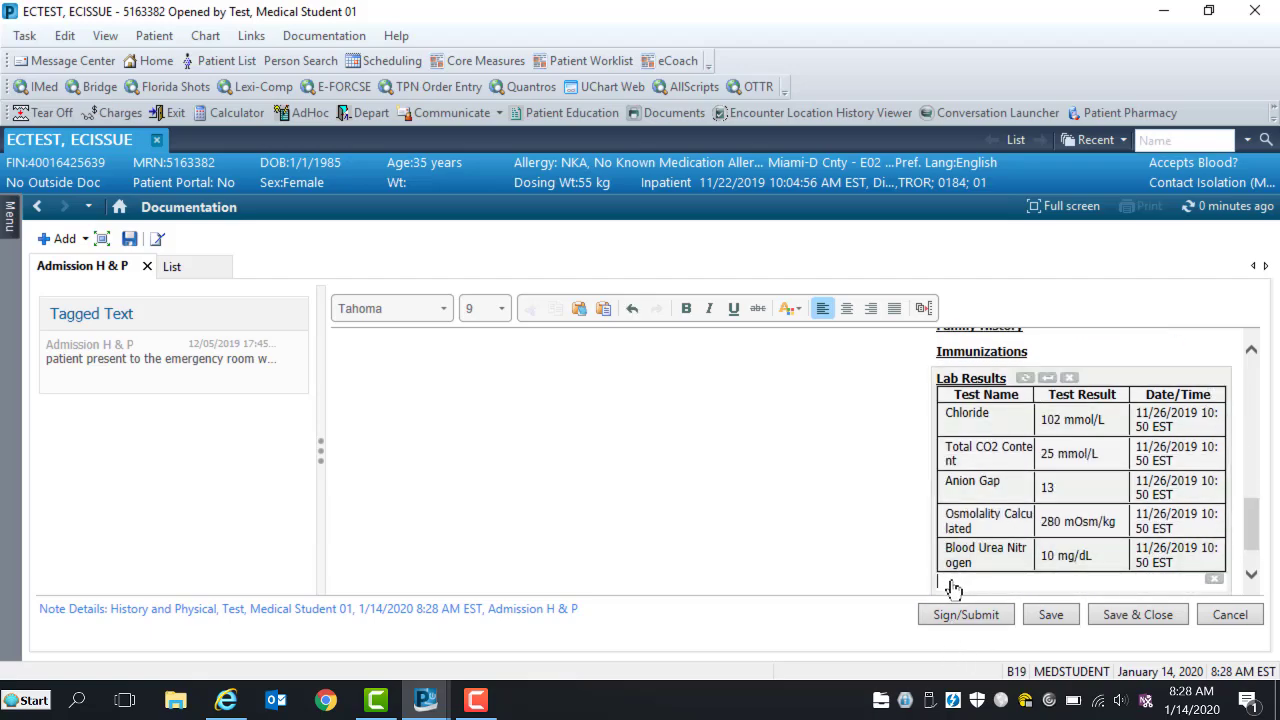
key(ctrl+v)
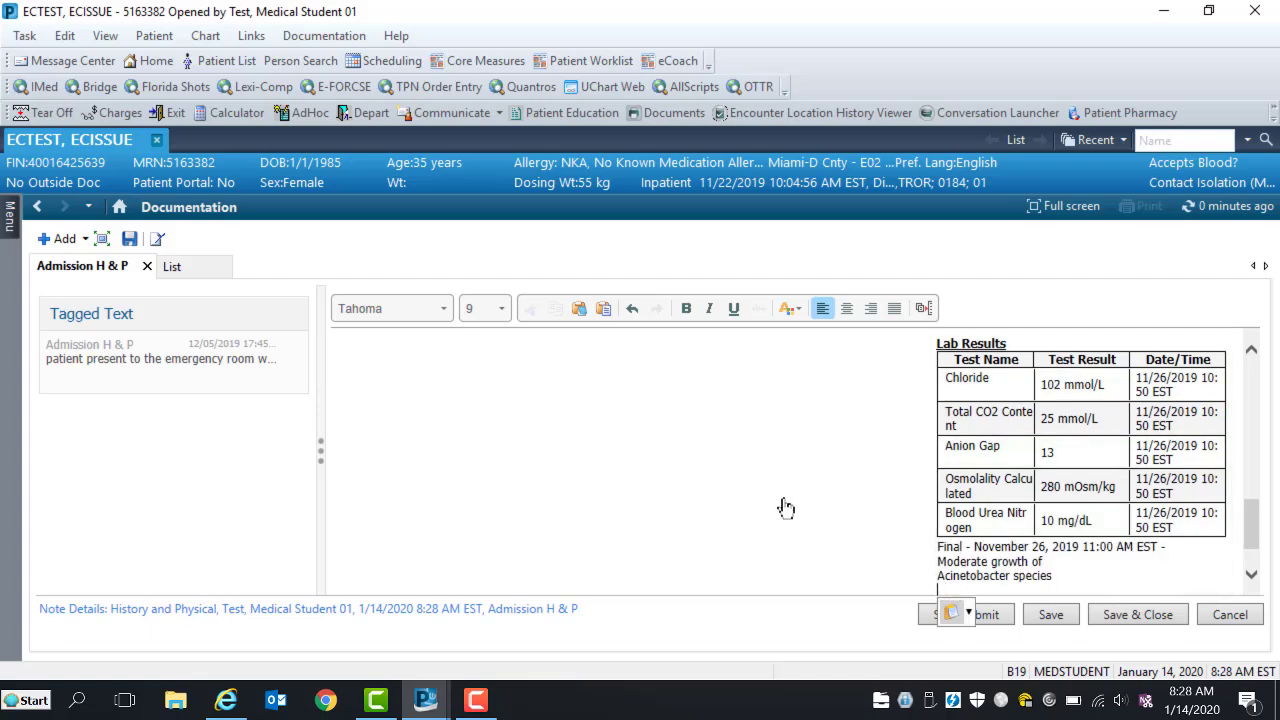
click(38, 211)
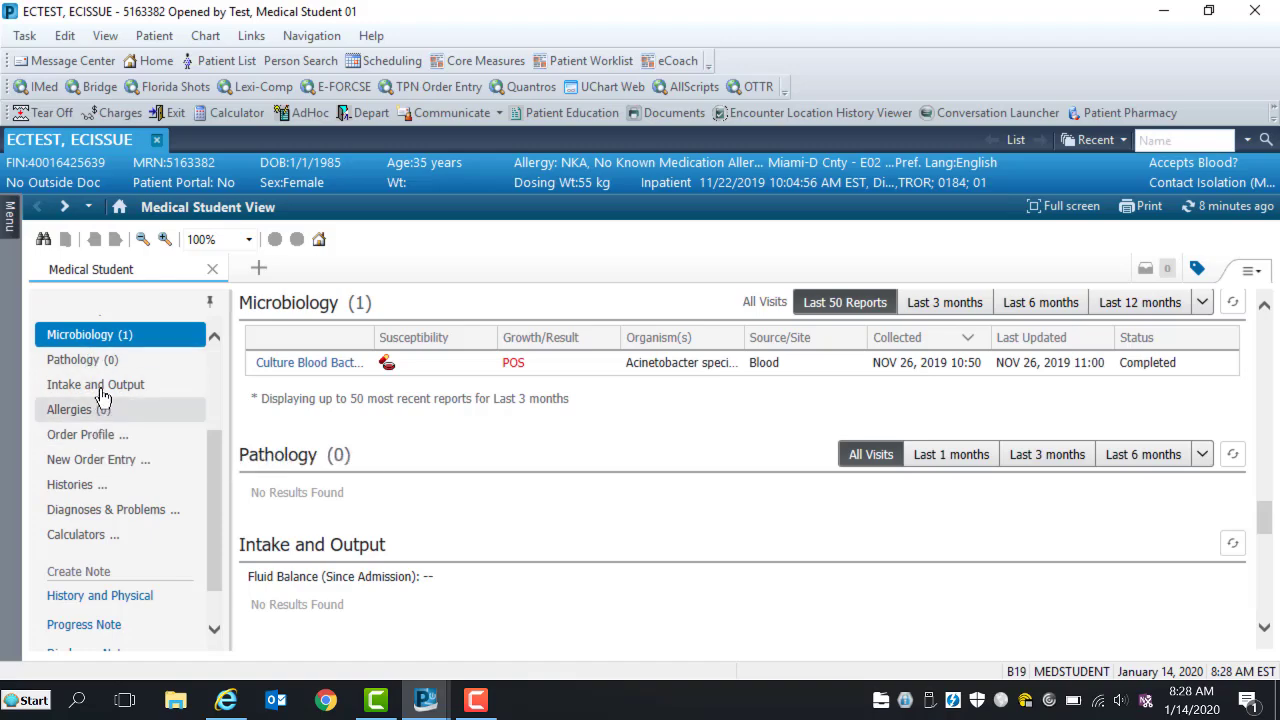
Set the Order Profile view to All Orders (All Statuses) and look through the listed orders.
click(92, 442)
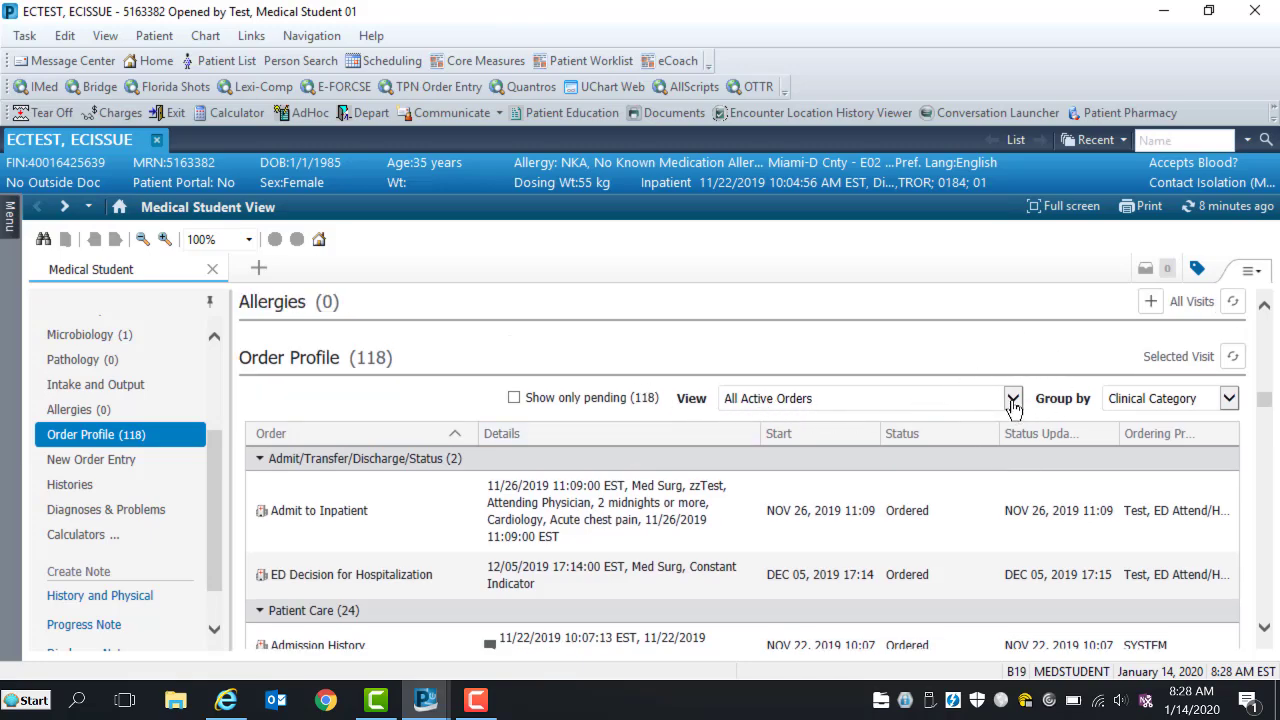
click(1013, 400)
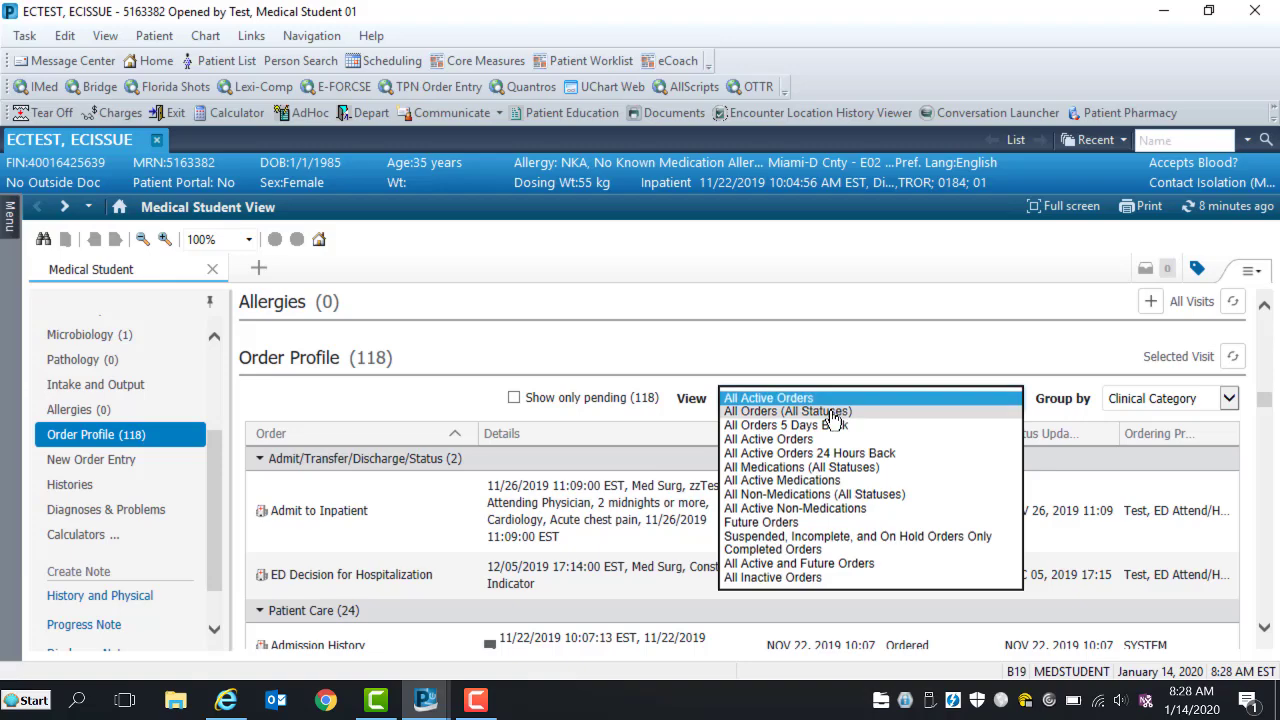
click(832, 413)
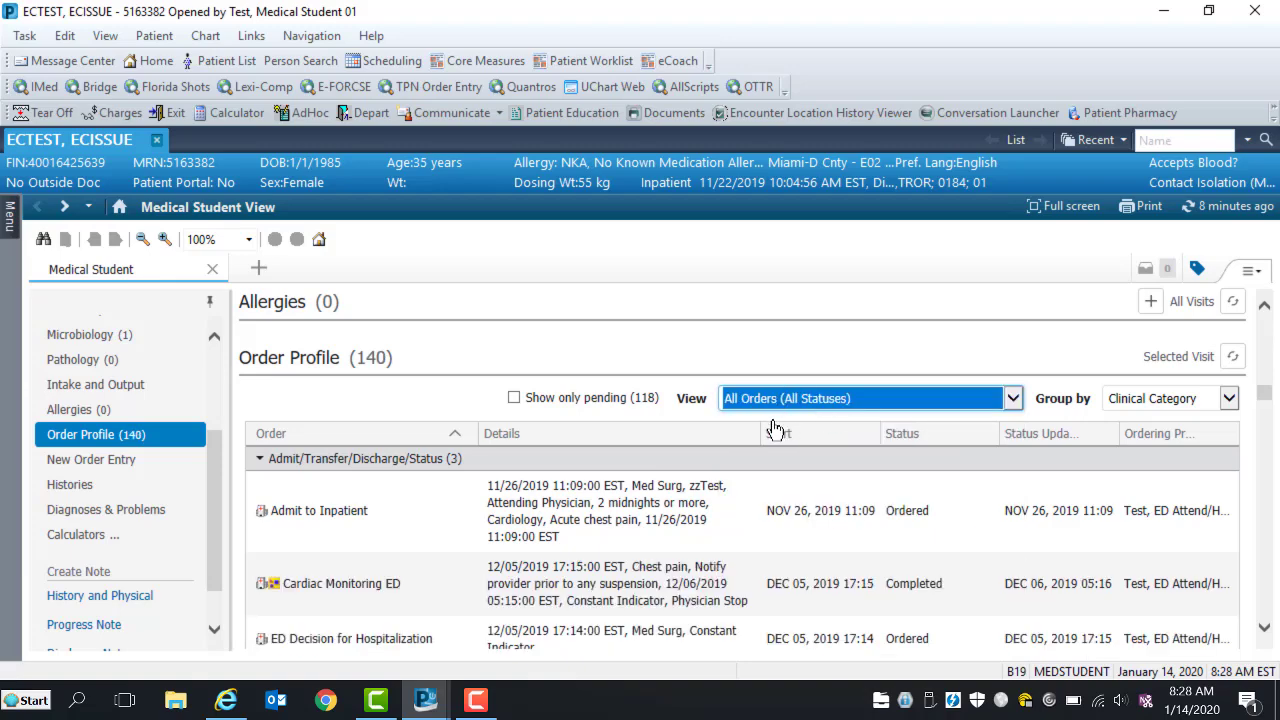
scroll(714, 466, down, 2)
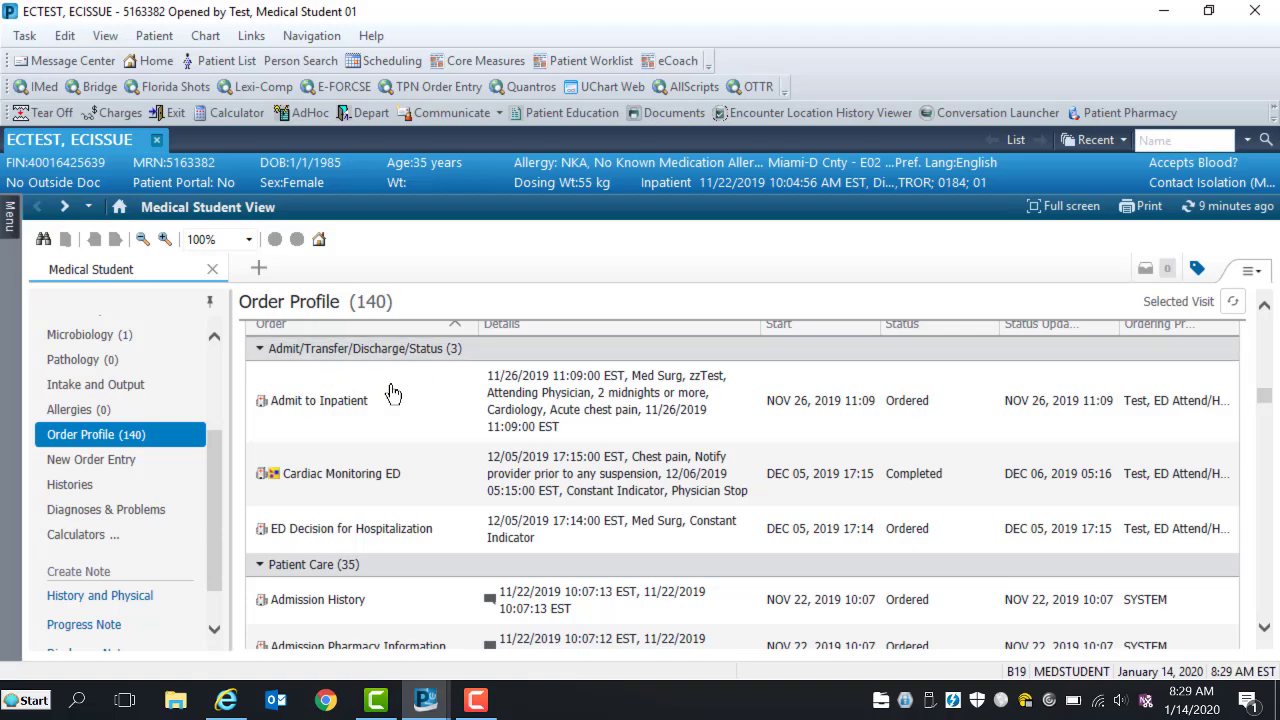
scroll(392, 462, down, 1)
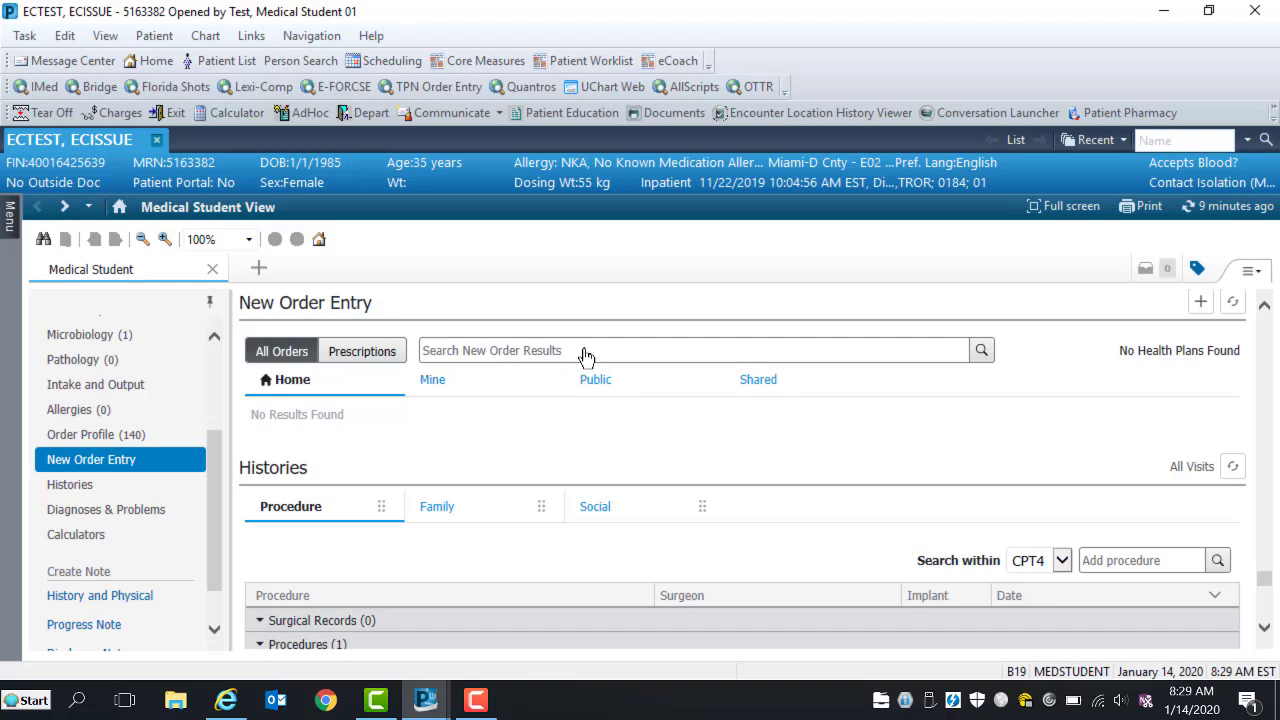
Search new orders for "tyl" and propose Tylenol 325 mg oral tab, Q6H, PRN Fever, entering the ordering physician's name.
click(580, 349)
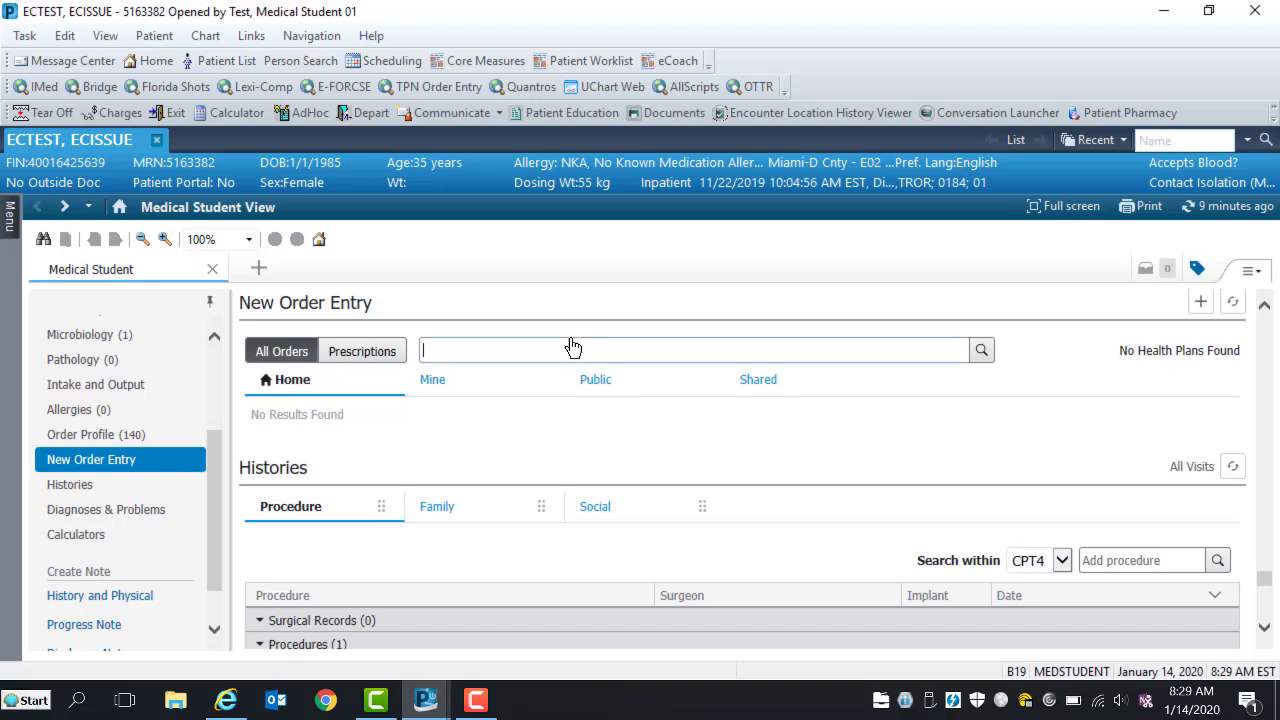
text(tyl)
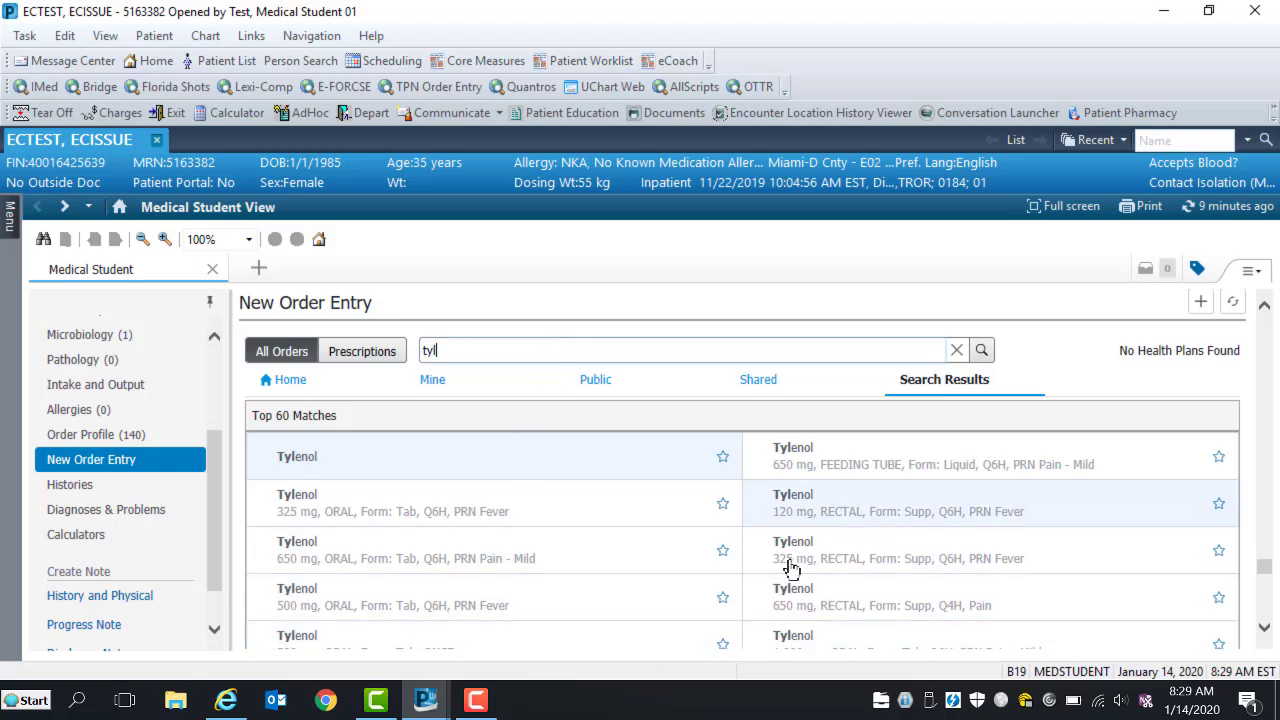
click(485, 507)
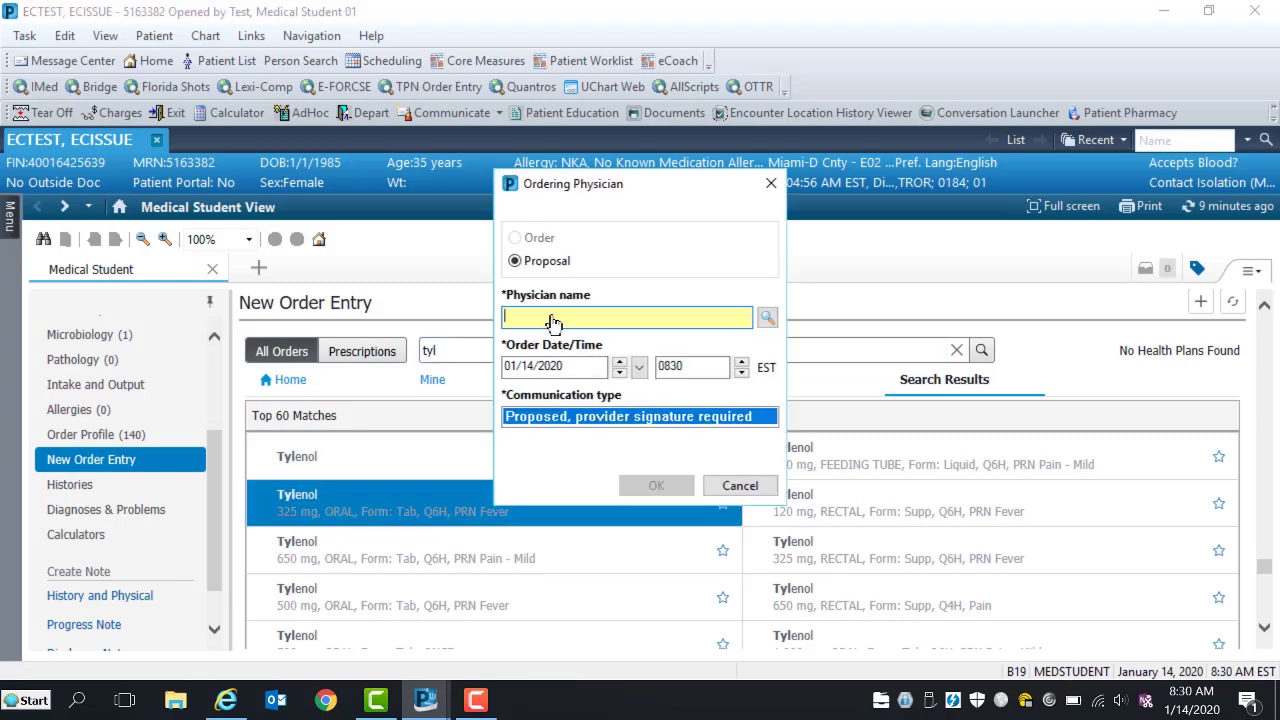
text(zzte)
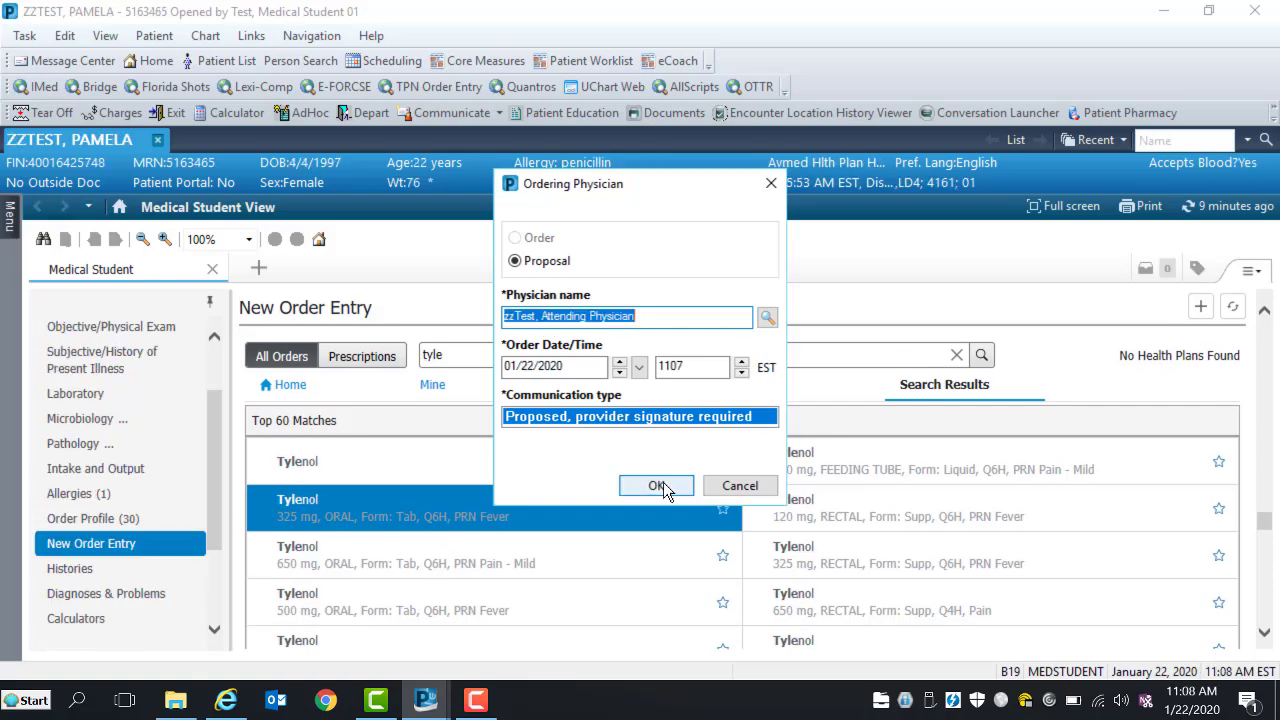
click(660, 485)
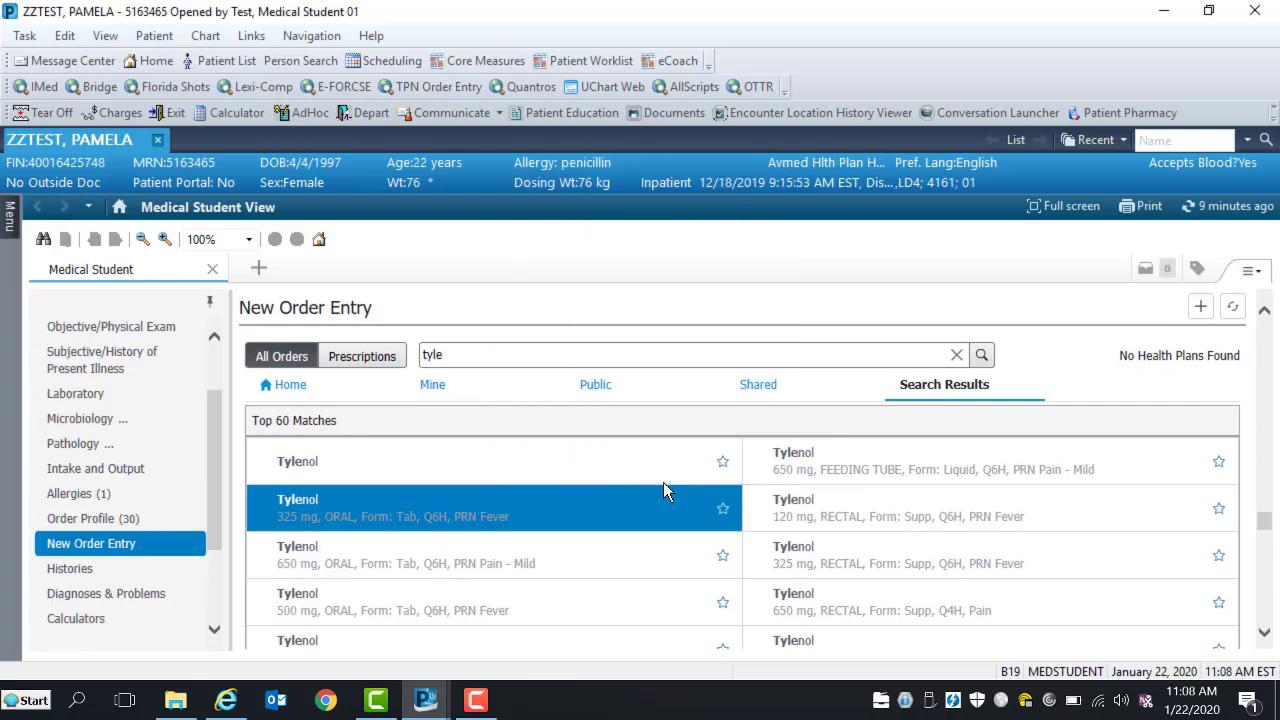
Open the Orders for Signature, display the acetaminophen (Tylenol) proposal's order details and sign it.
click(1167, 272)
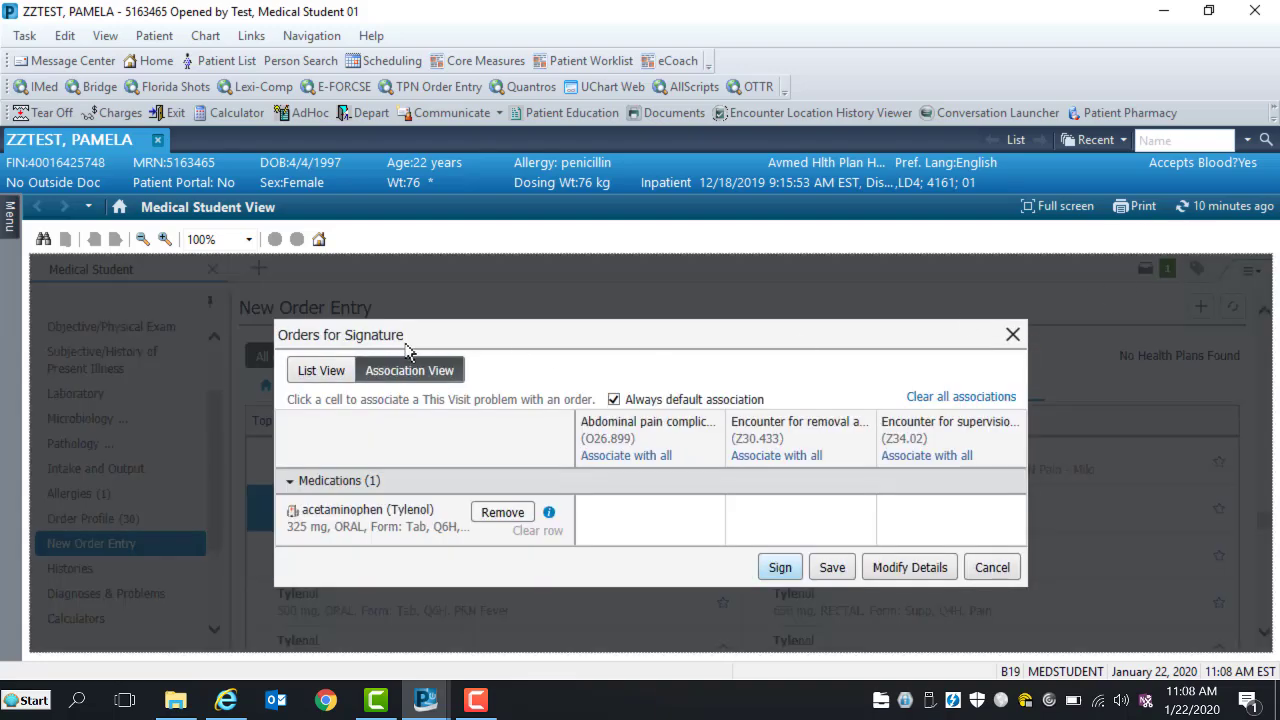
click(403, 343)
click(910, 572)
click(832, 568)
click(781, 568)
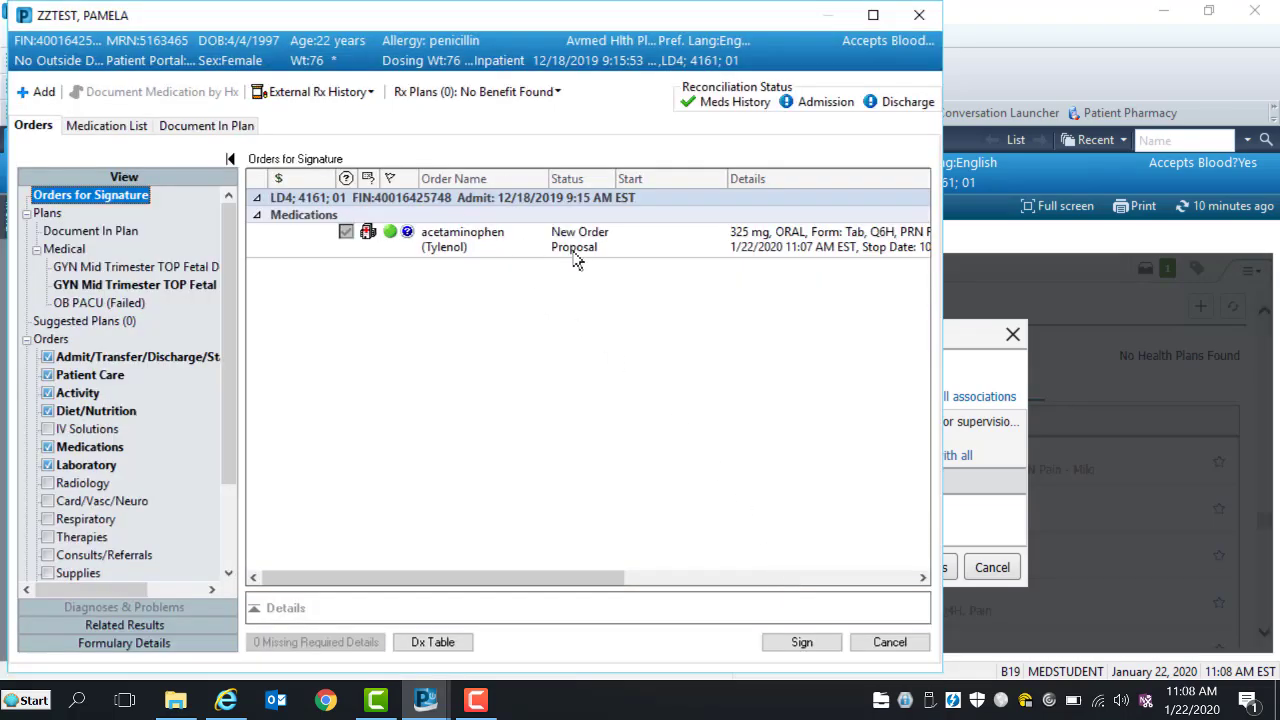
click(578, 256)
click(786, 642)
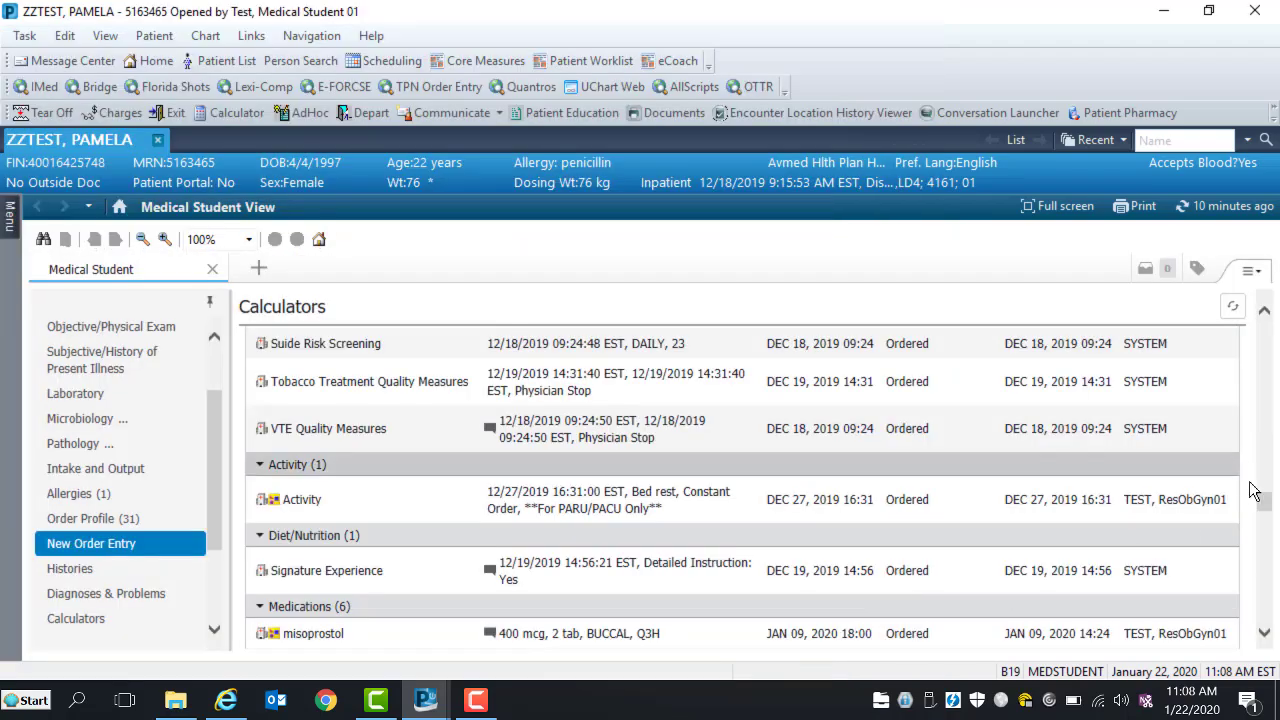
Check the Tylenol proposals under Medications in the Order Profile and browse the Tylenol matches in New Order Entry.
drag(1265, 506, 1267, 508)
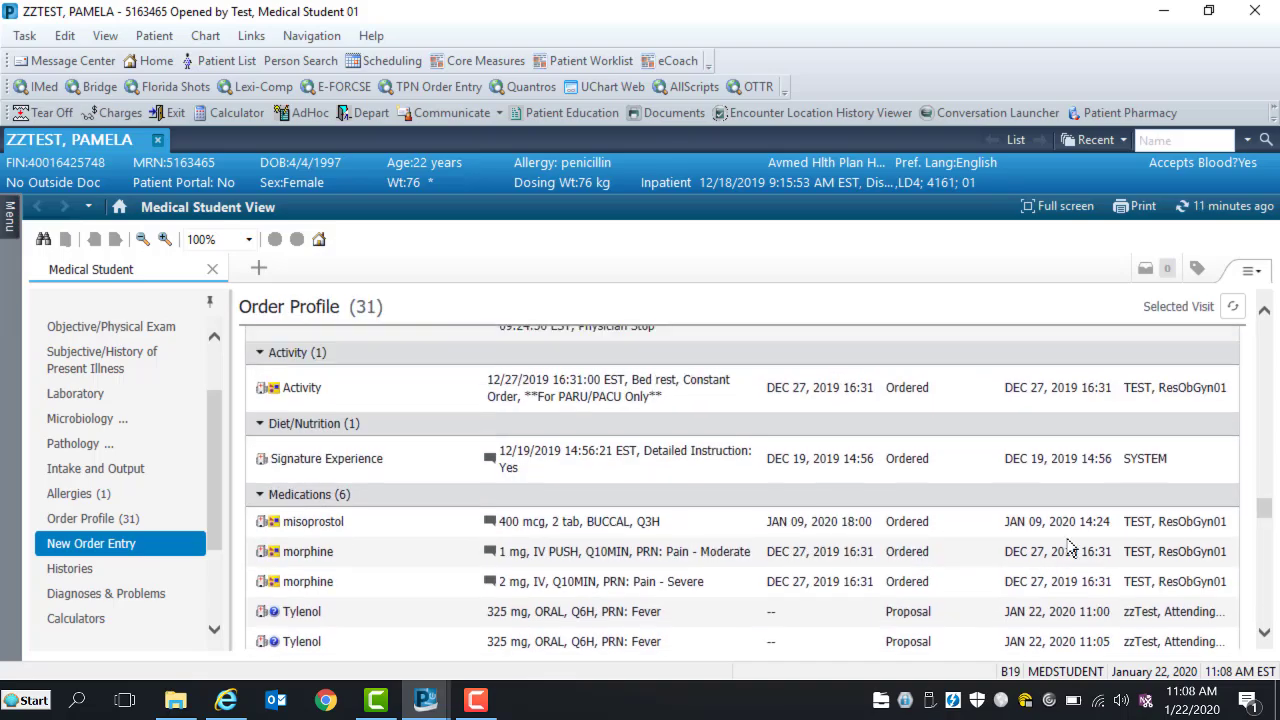
click(660, 620)
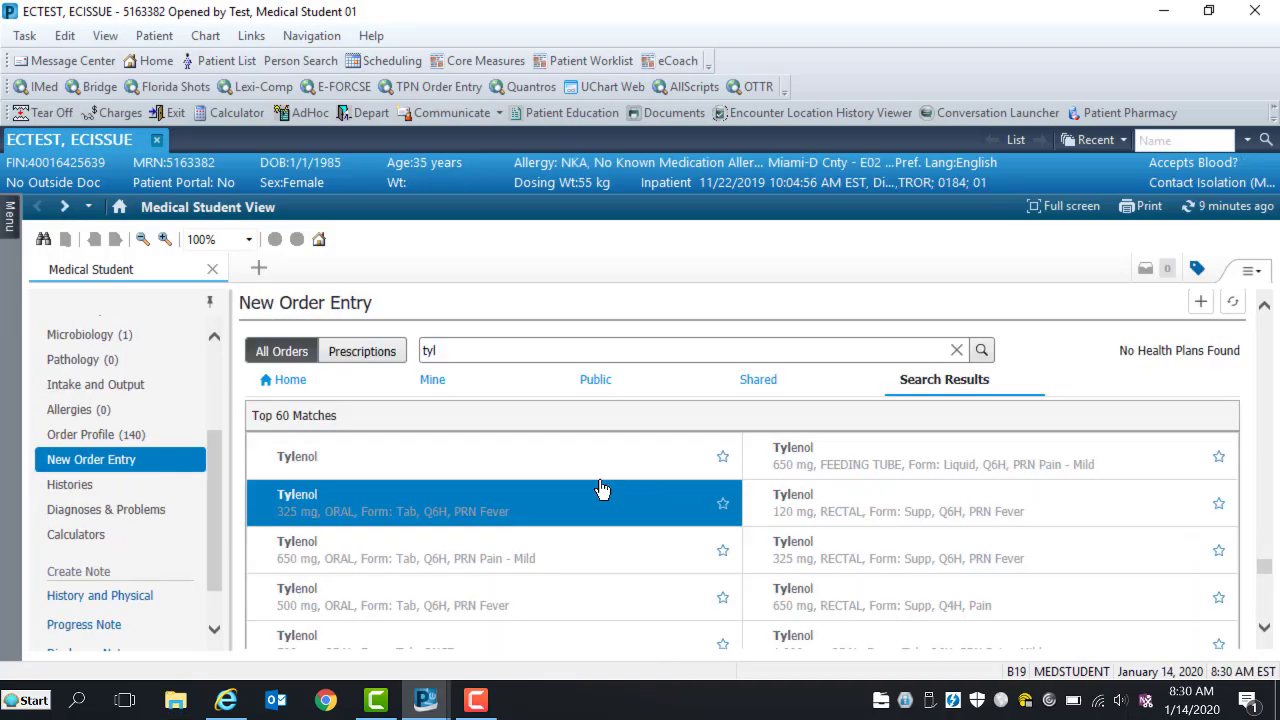
scroll(605, 497, down, 3)
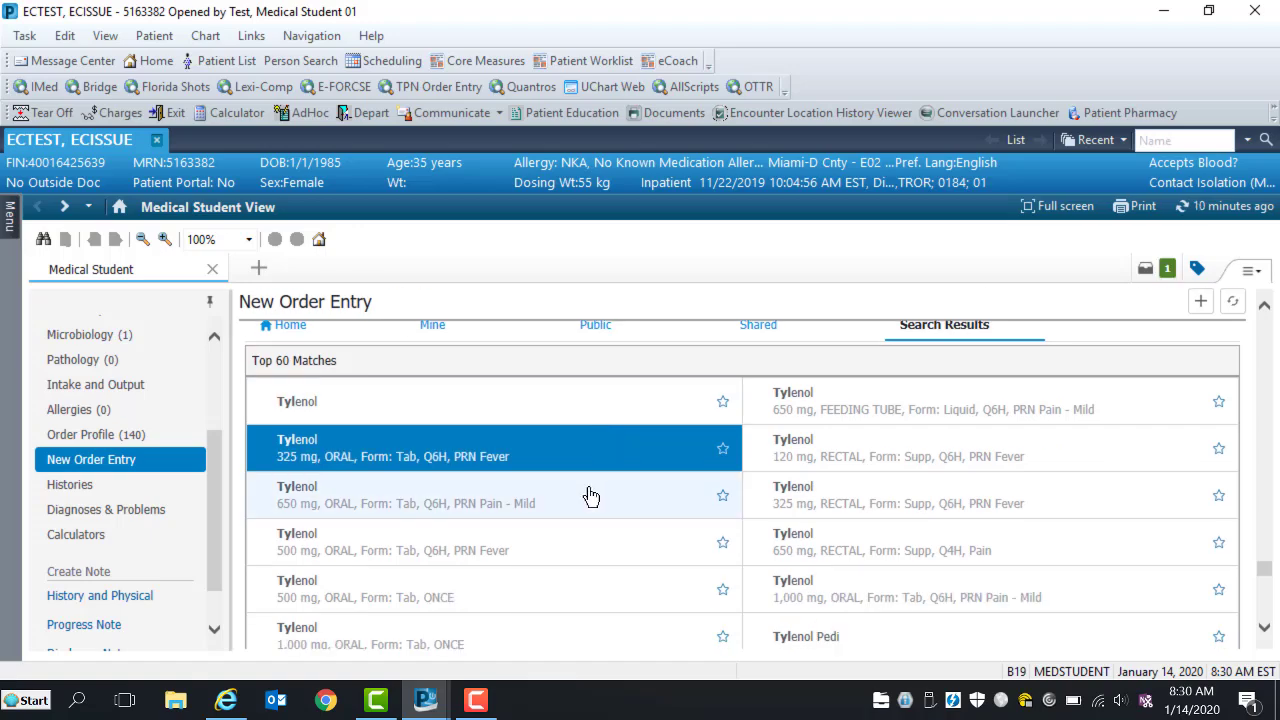
scroll(591, 488, down, 5)
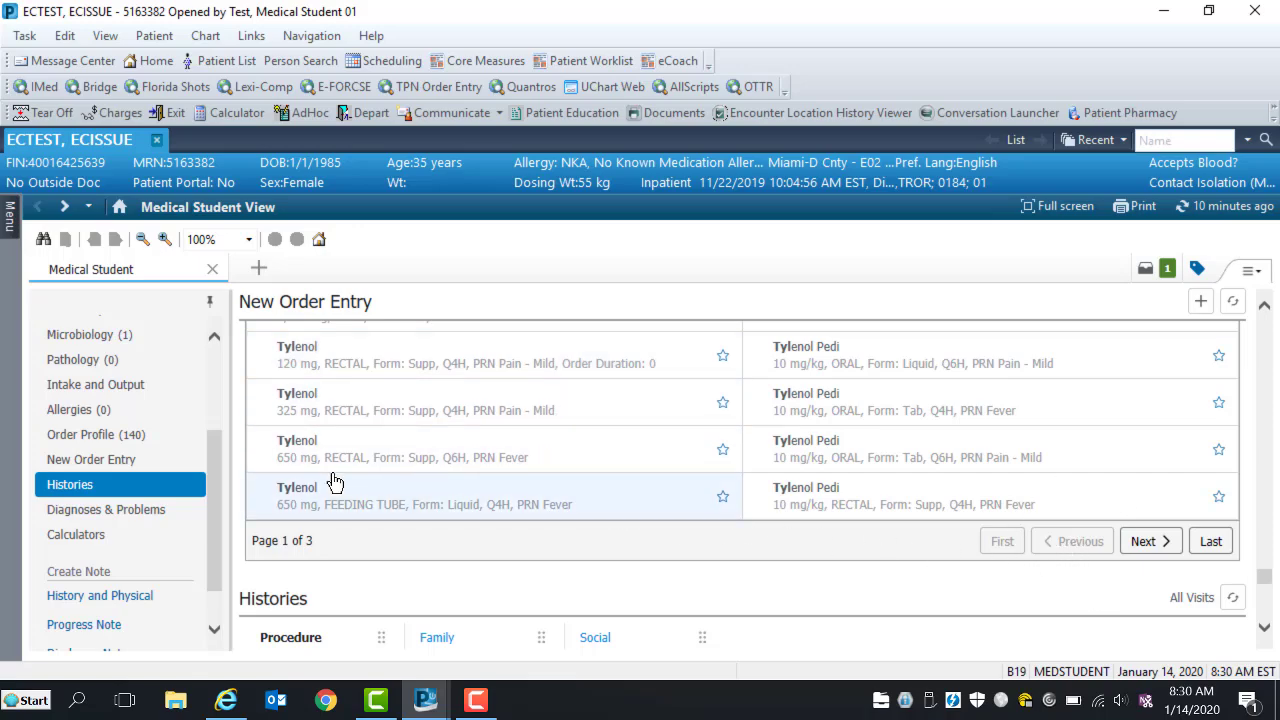
scroll(315, 470, up, 5)
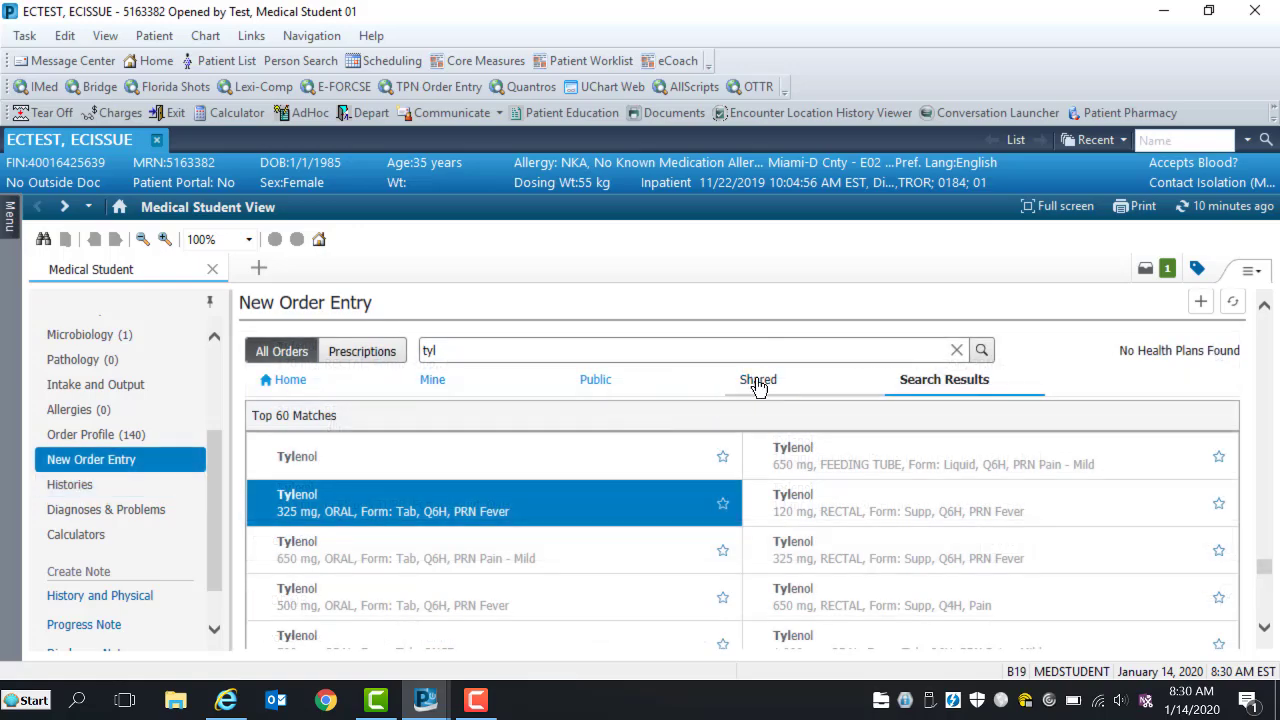
View the patient's Family and Social histories and return to the Procedure history.
click(76, 486)
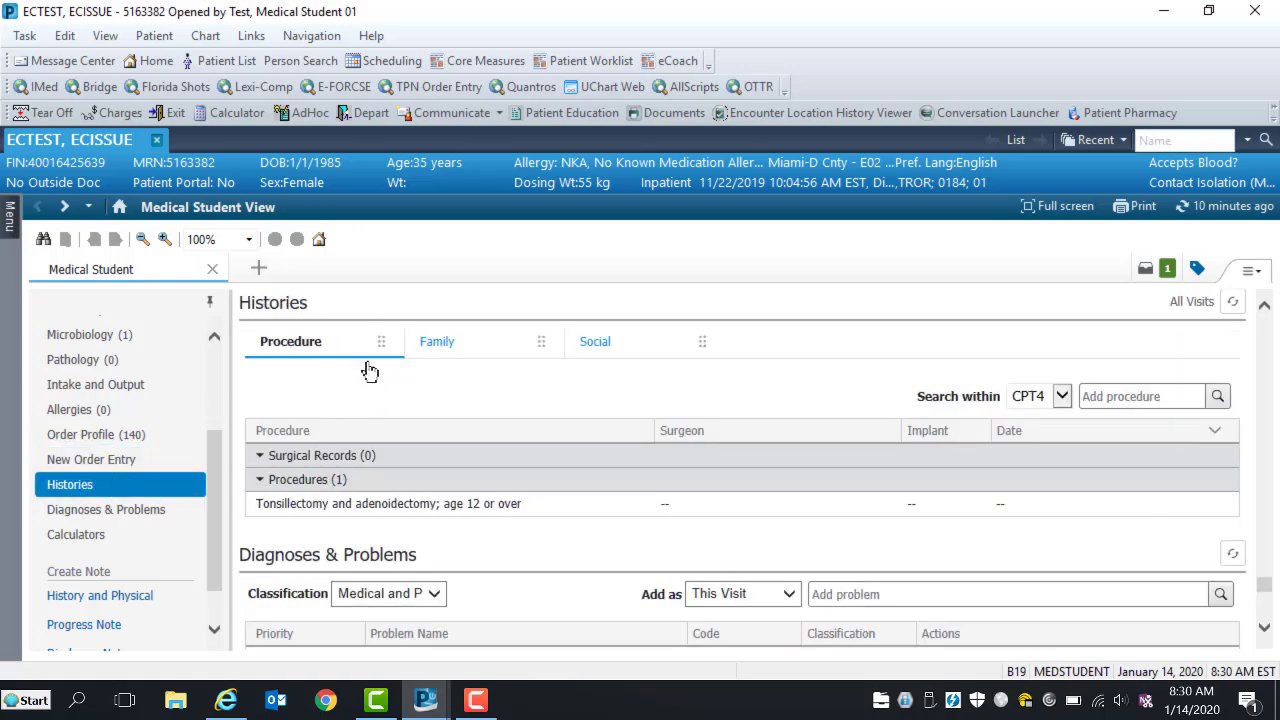
click(466, 355)
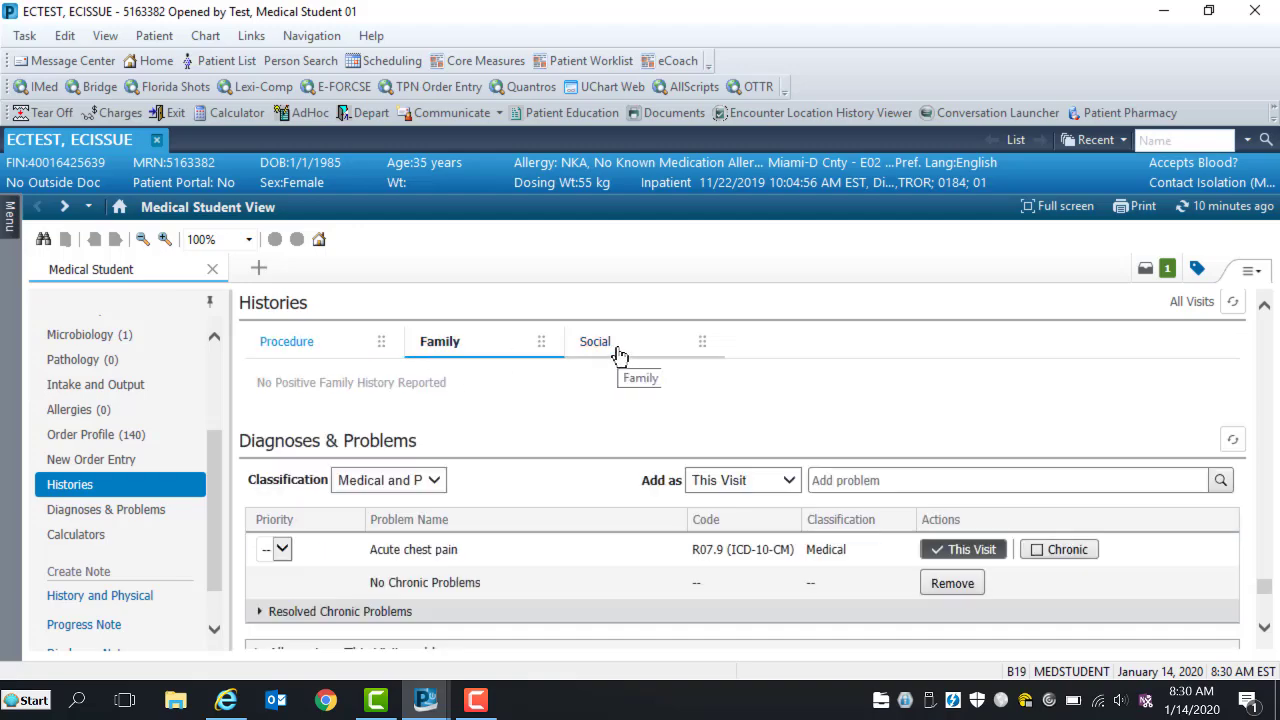
click(612, 354)
click(337, 348)
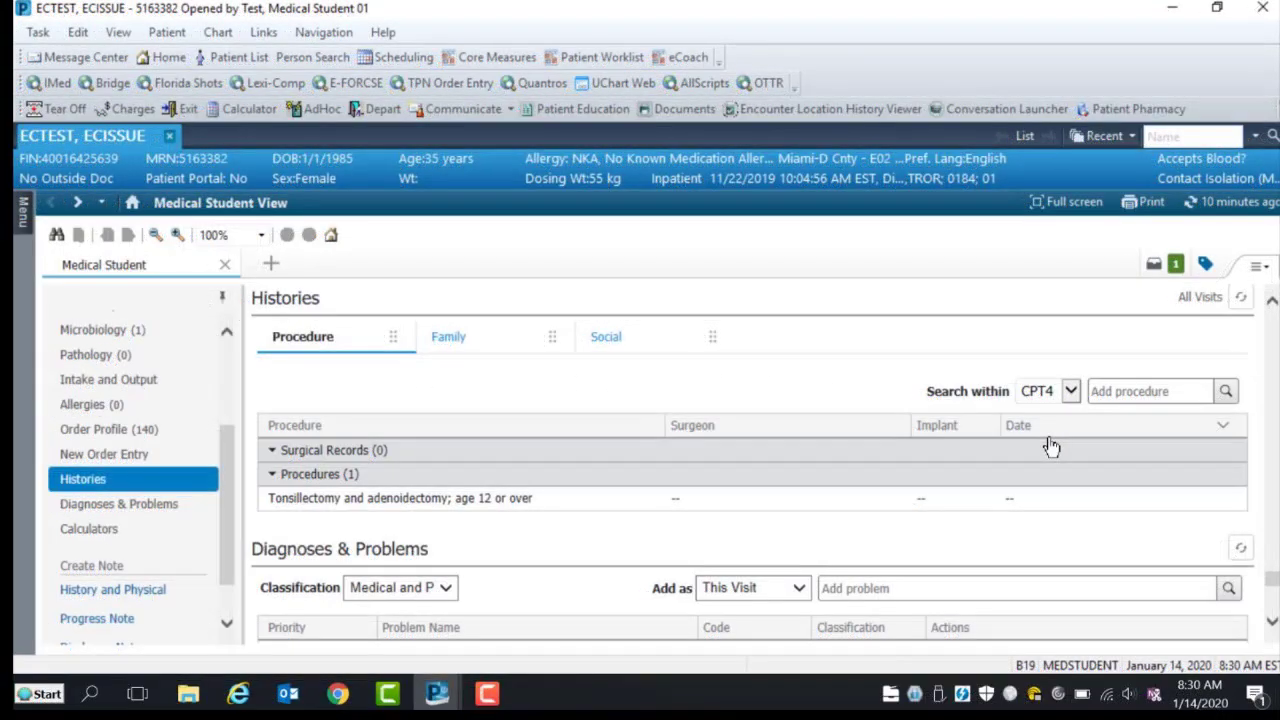
Search the CPT4 procedures for "hyp", add Hypnotherapy to the procedure history and save it.
click(1112, 398)
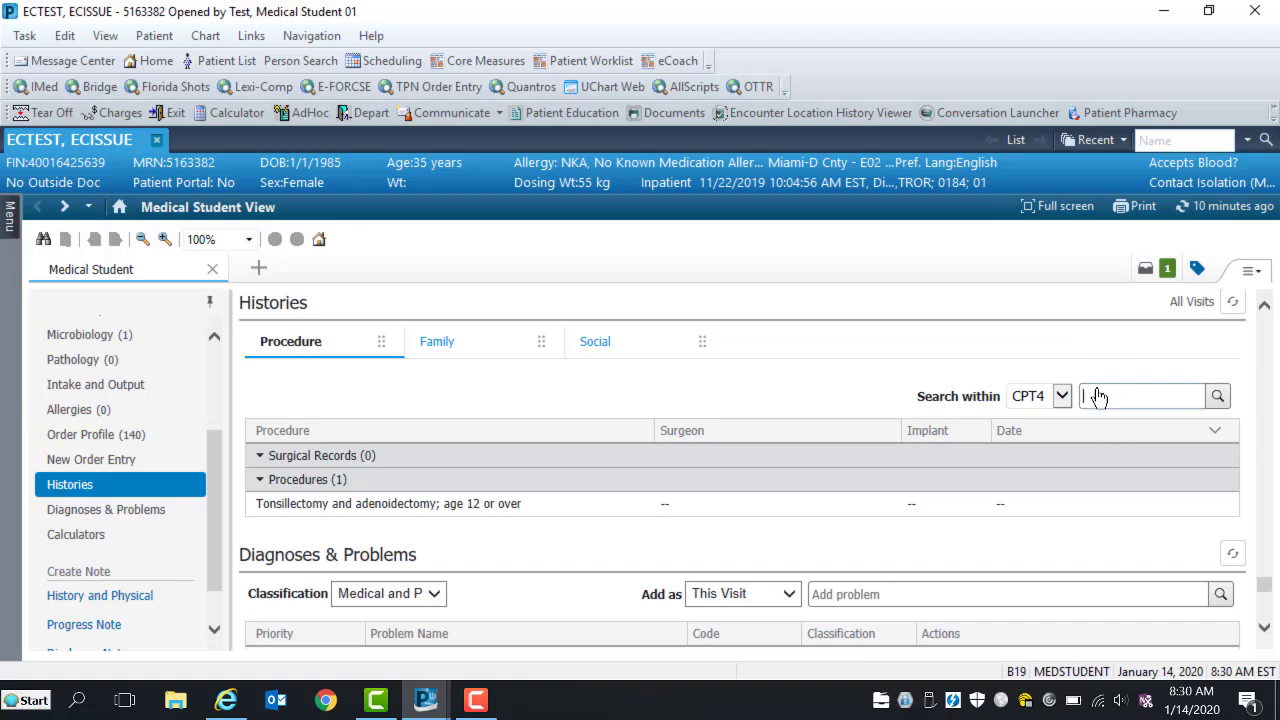
text(hyp)
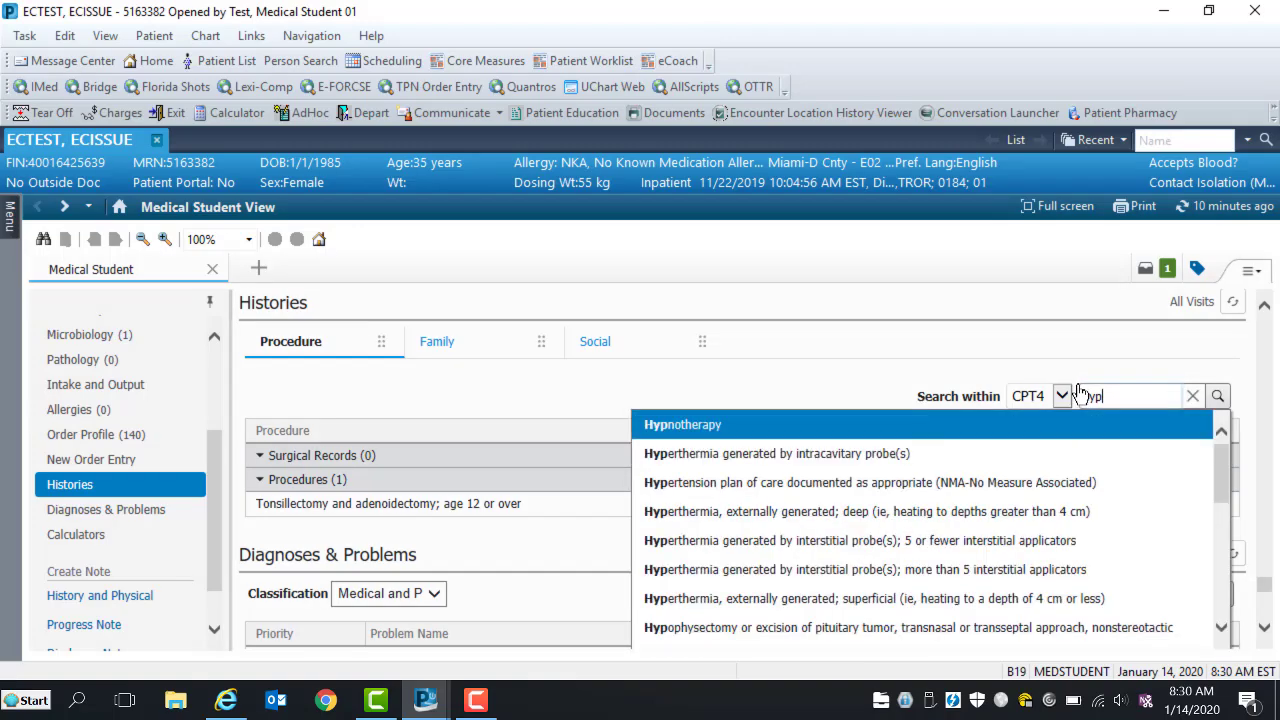
click(745, 433)
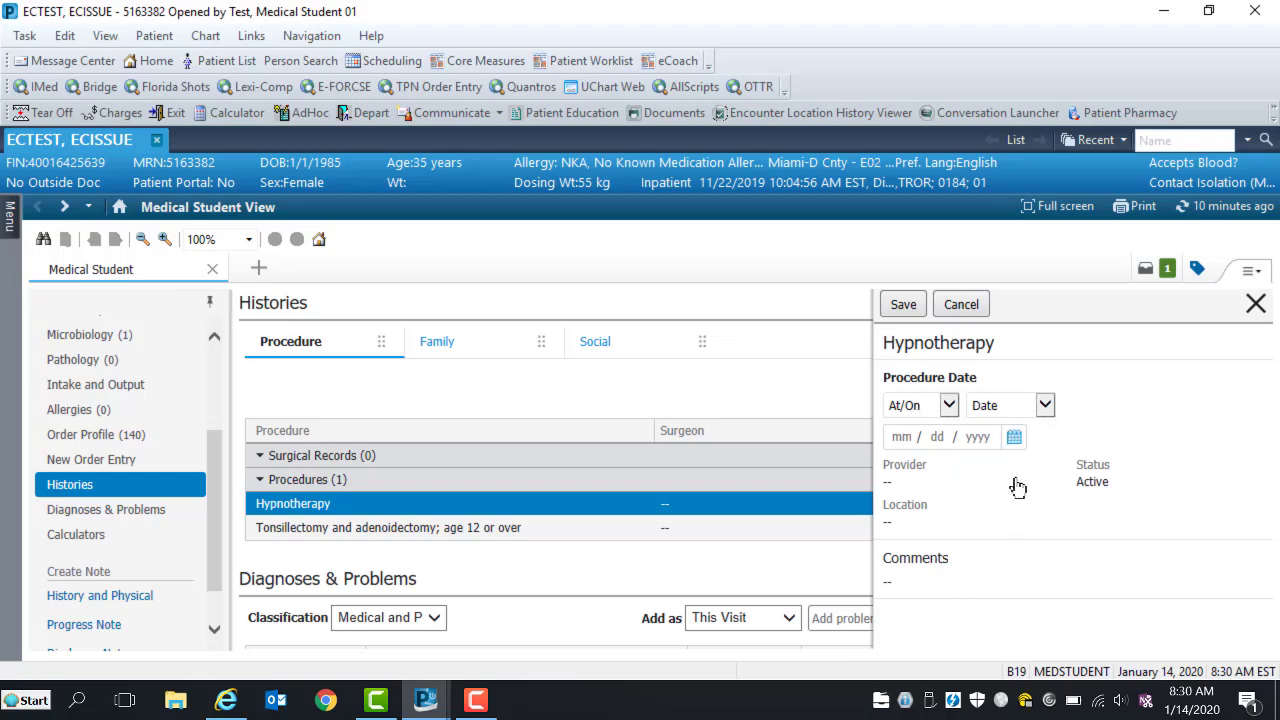
click(916, 313)
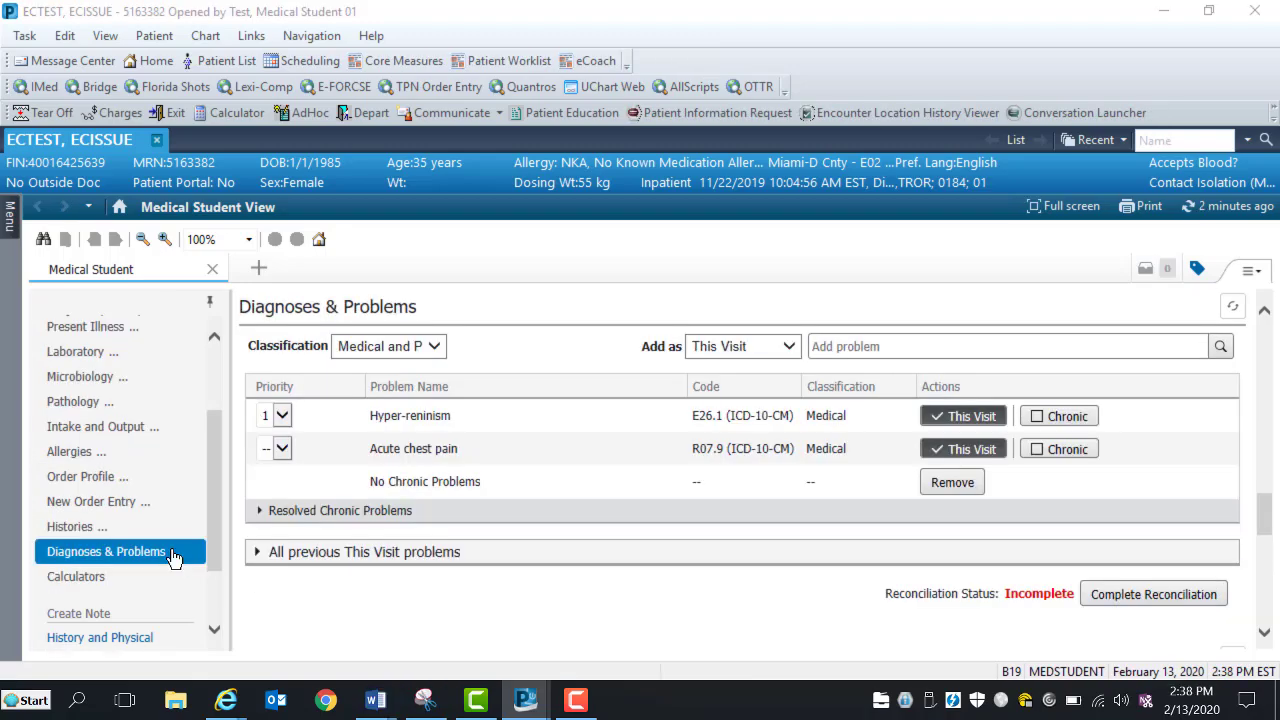
Go to Diagnoses & Problems, check the Add as choice for new problems and bring the Create Note options into view.
click(172, 553)
click(789, 347)
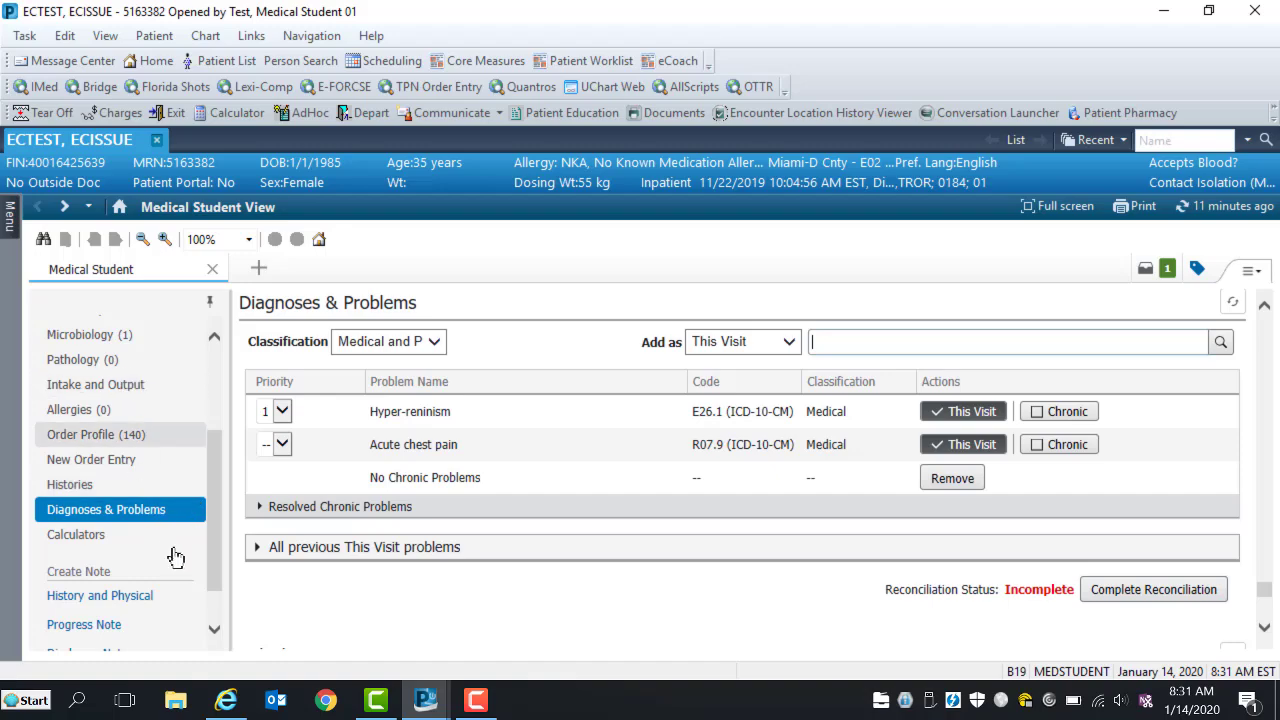
click(212, 630)
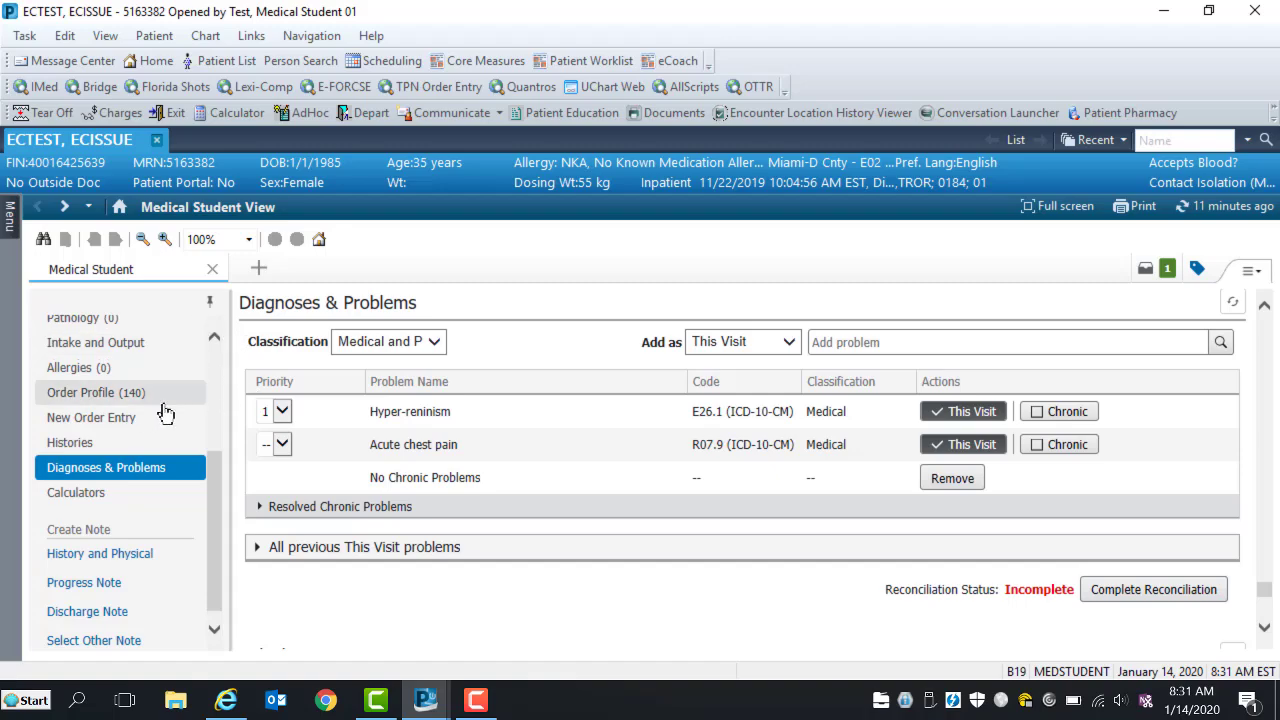
Switch back and forth between the Medical Student View and the Admission H & P note, finishing in the note.
click(65, 207)
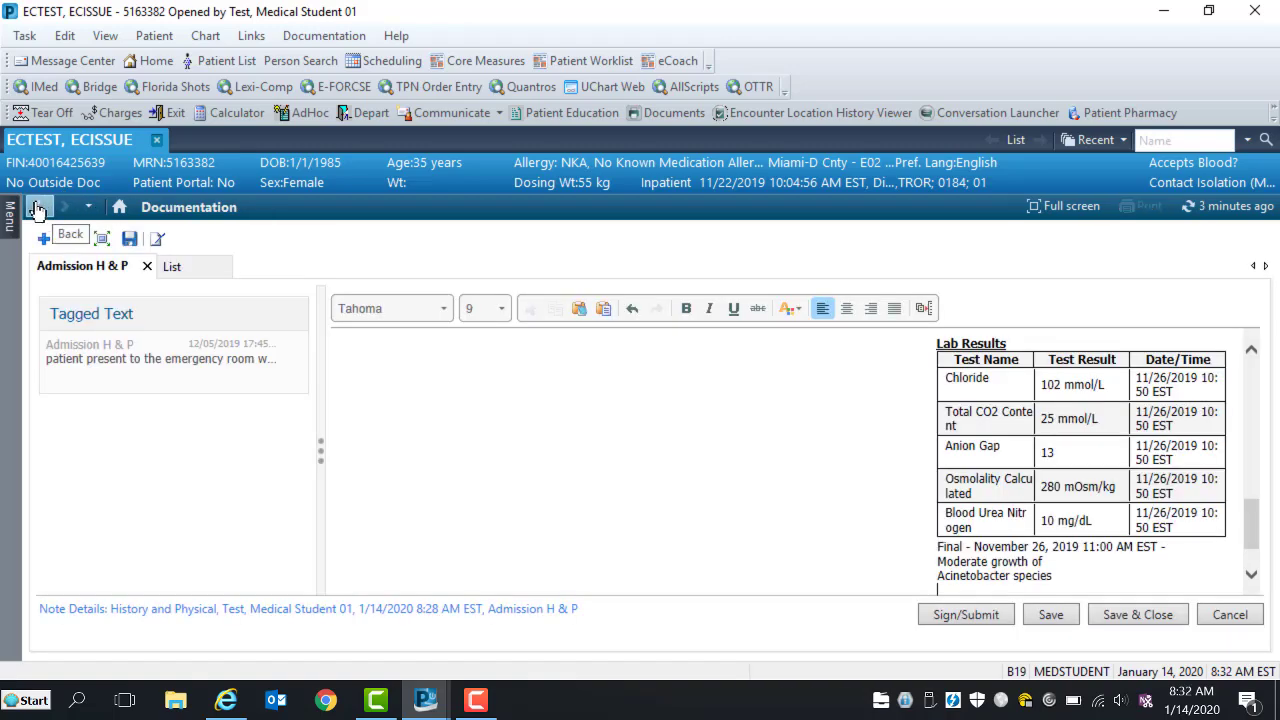
click(40, 208)
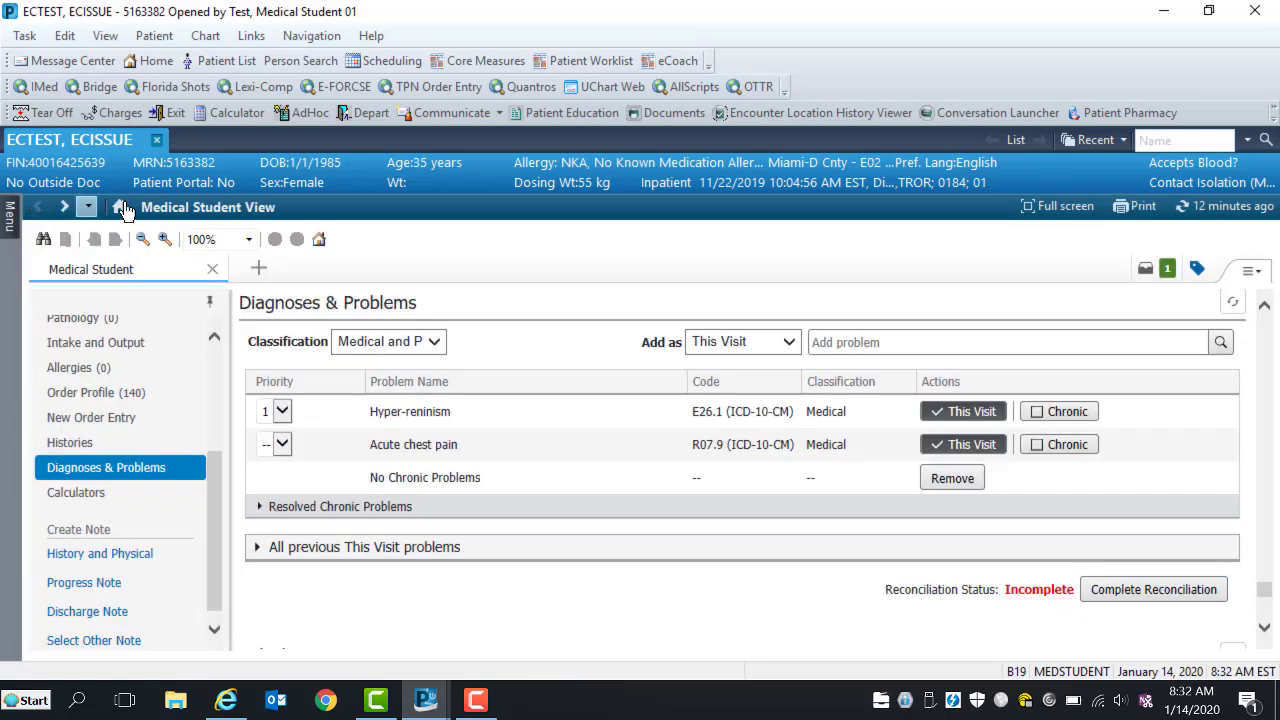
click(67, 208)
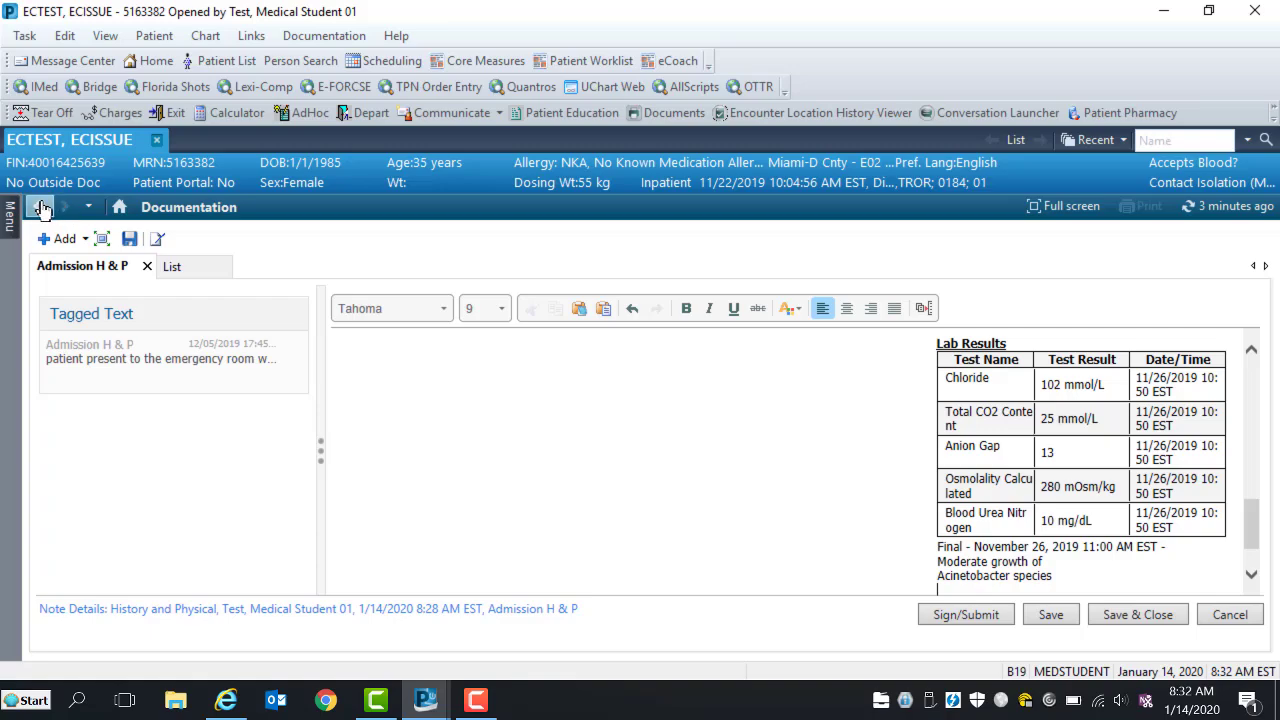
click(38, 207)
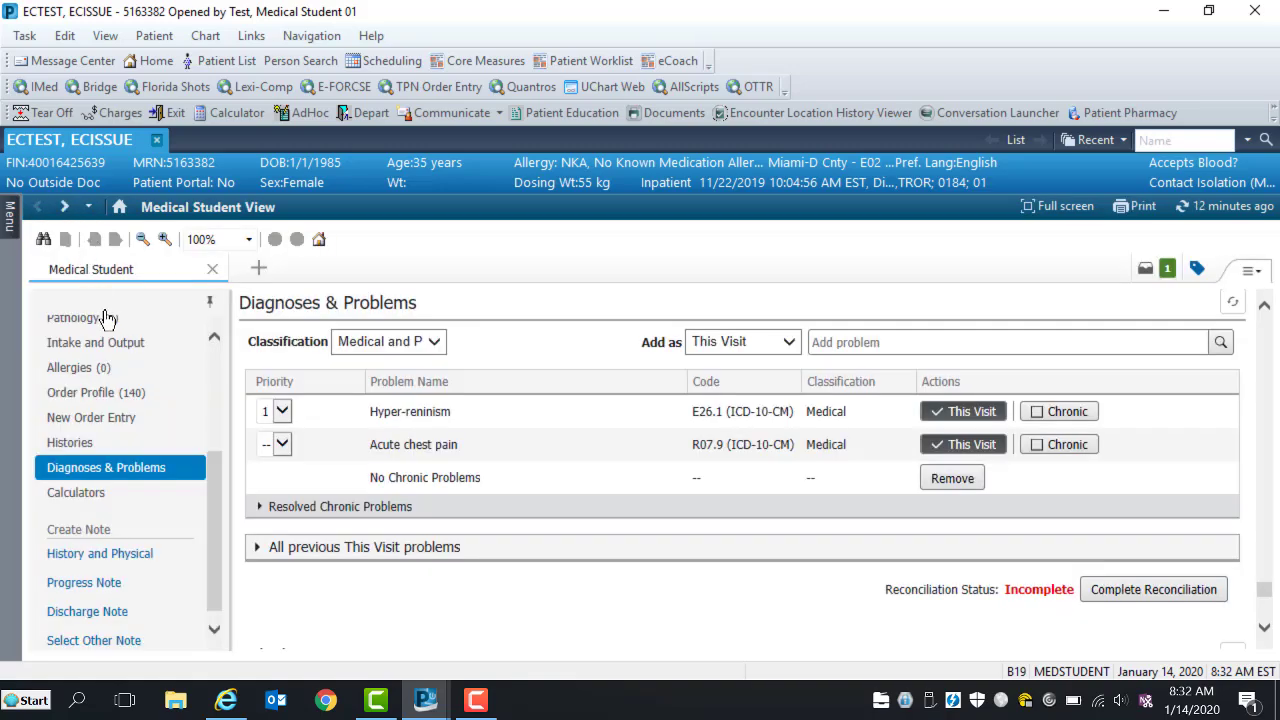
click(67, 209)
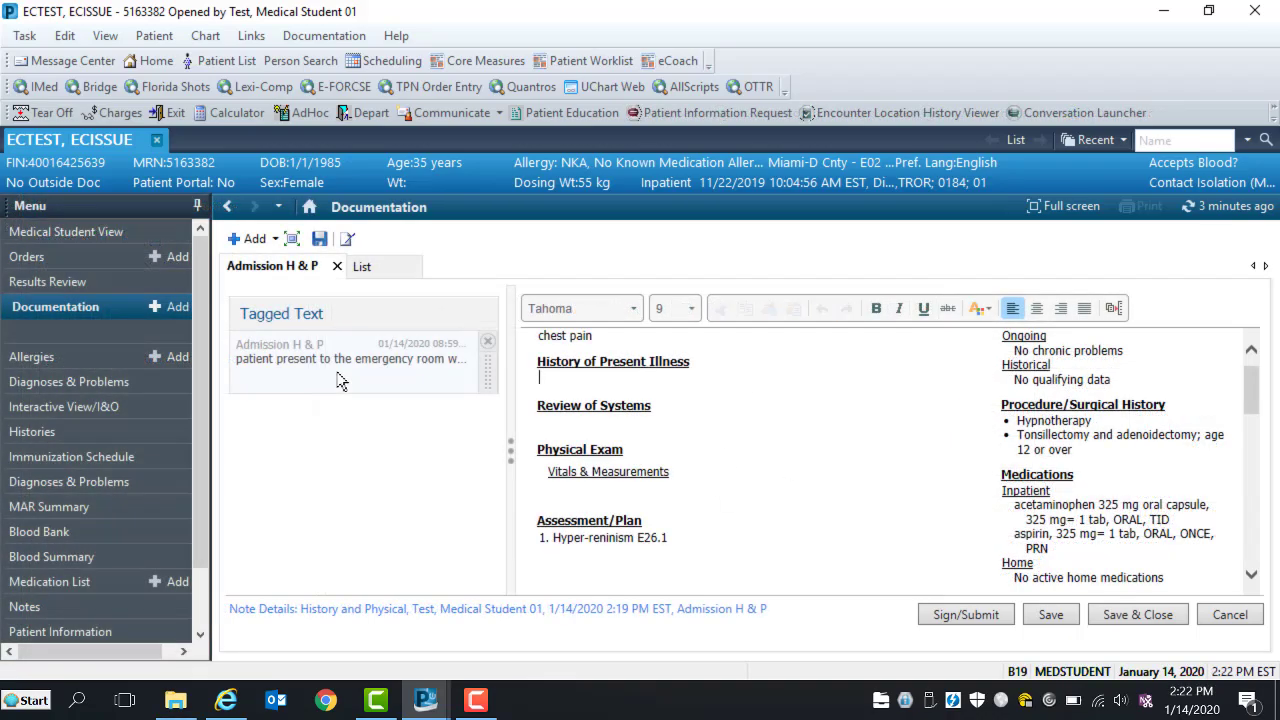
Insert the tagged text under History of Present Illness and remove the Inpatient entries from the note's Medications section.
click(337, 373)
drag(338, 374, 556, 374)
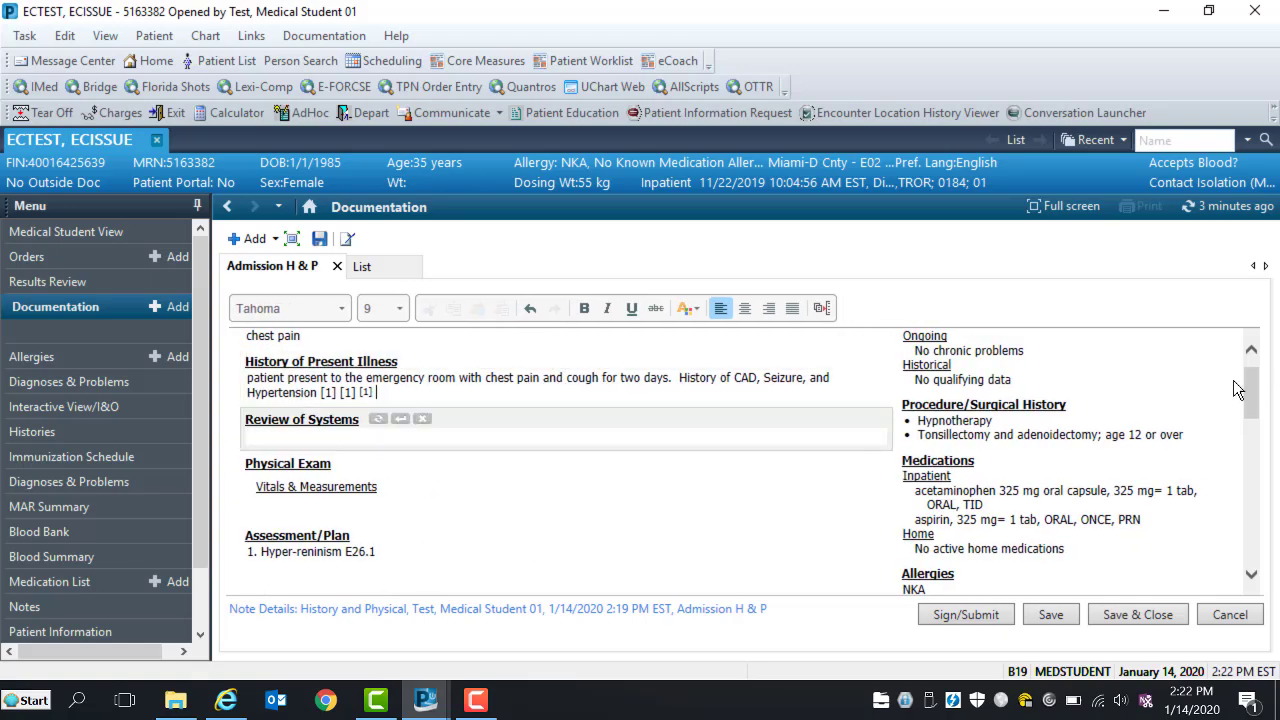
mouse_move(1256, 408)
mouse_down()
mouse_move(1250, 551)
mouse_move(1248, 424)
mouse_up()
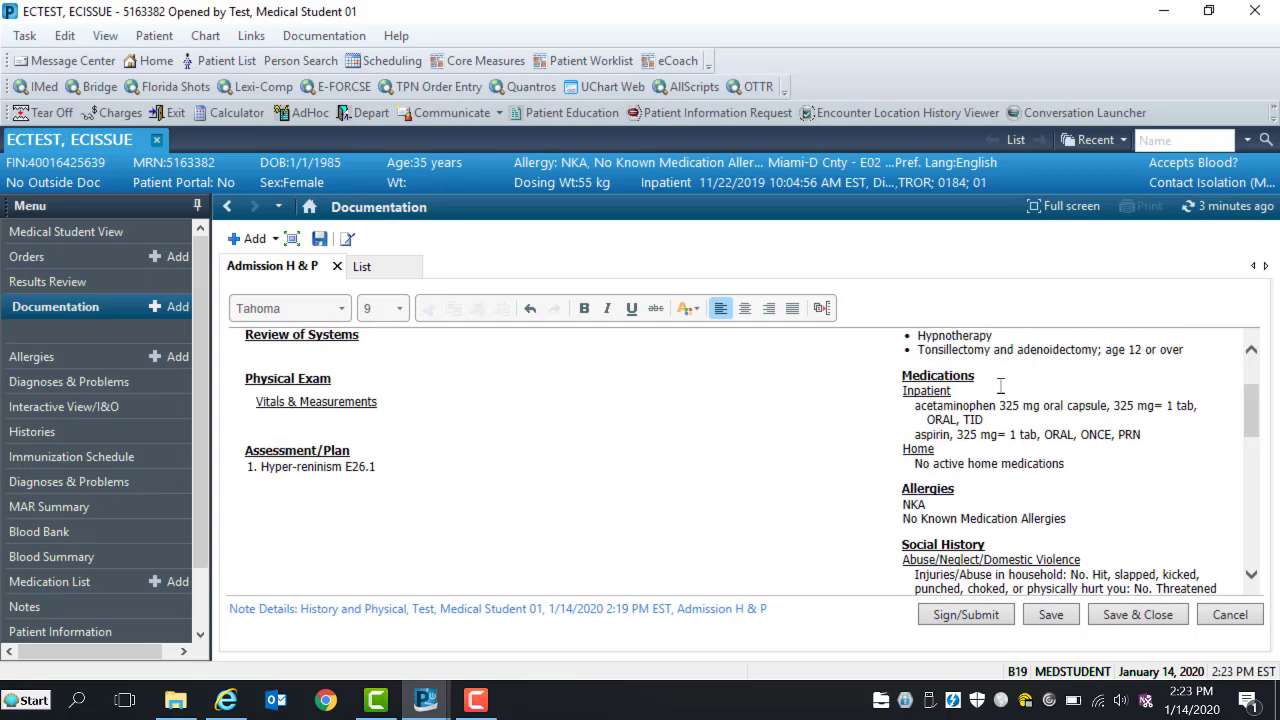
mouse_move(997, 385)
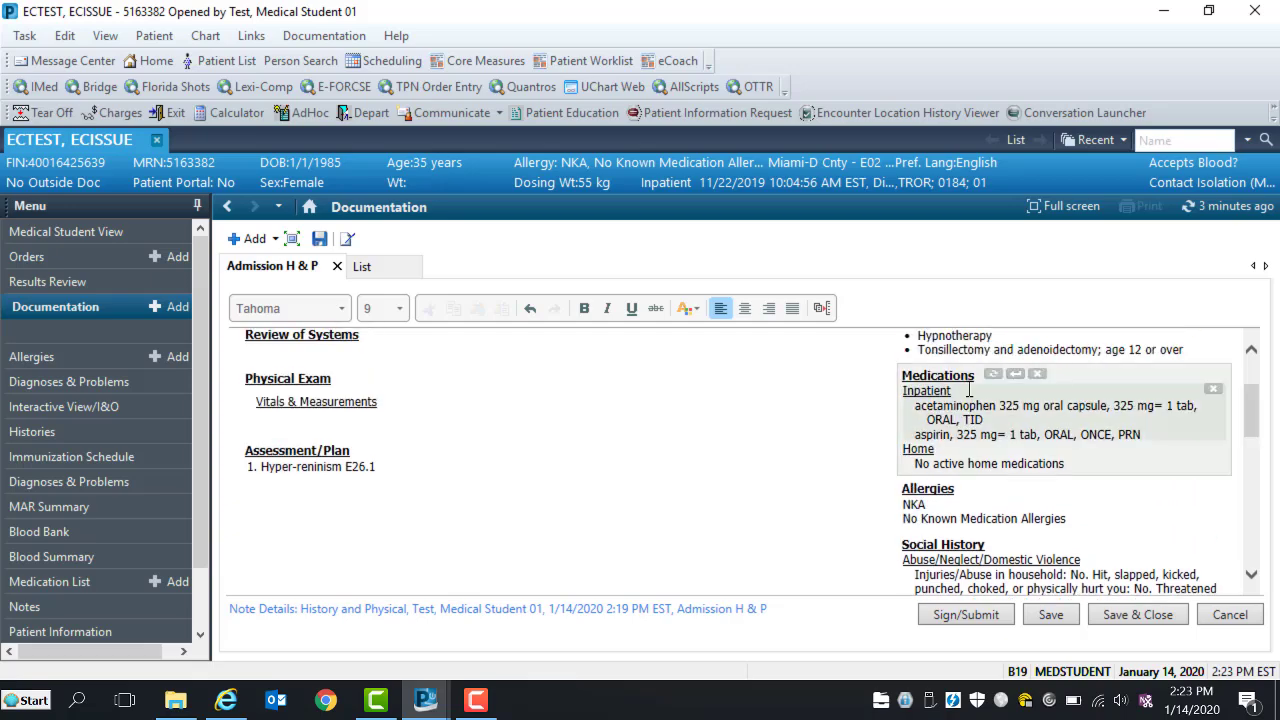
click(1037, 376)
click(1213, 392)
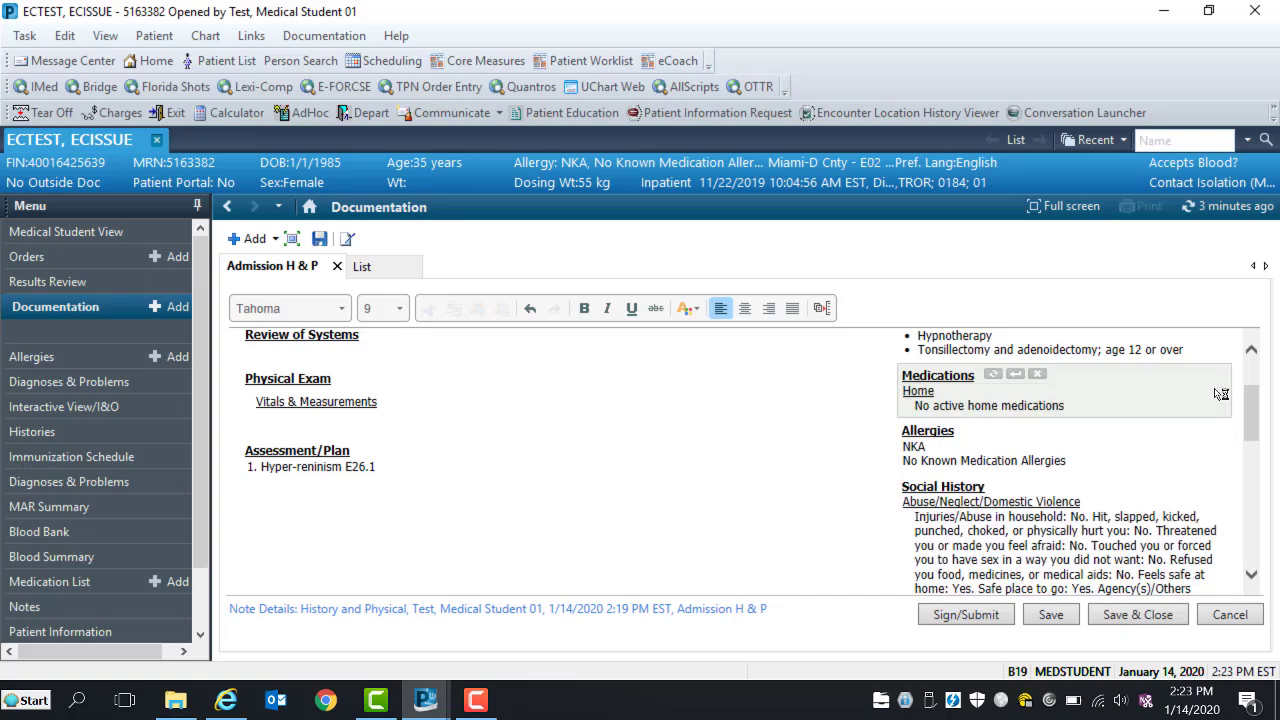
click(1040, 377)
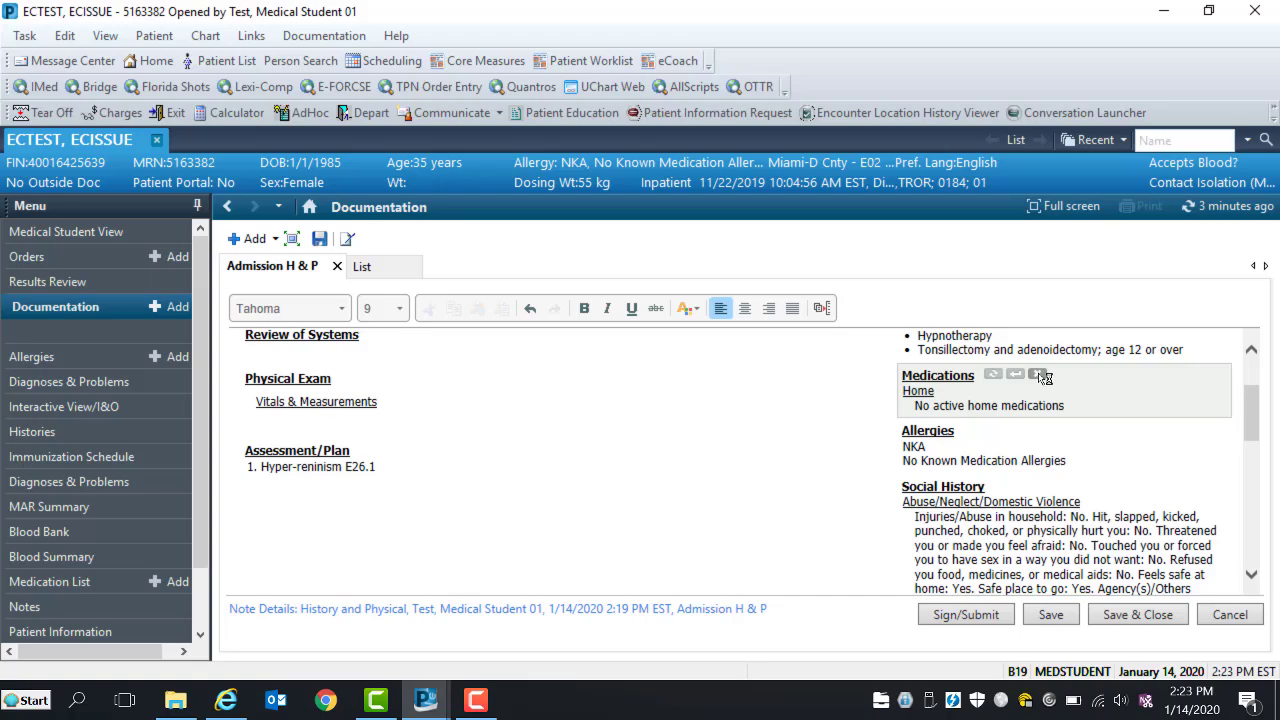
Undo the removal of the Inpatient medications and the insertion of the tagged text.
click(530, 308)
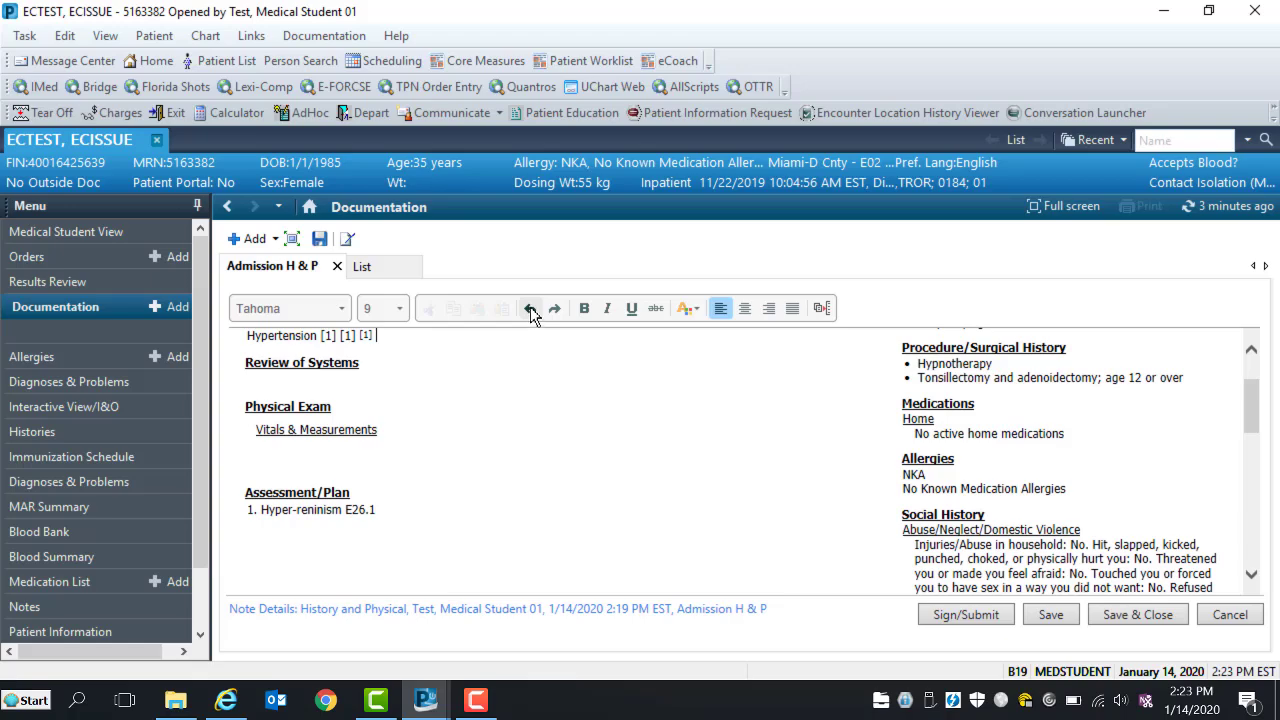
click(530, 307)
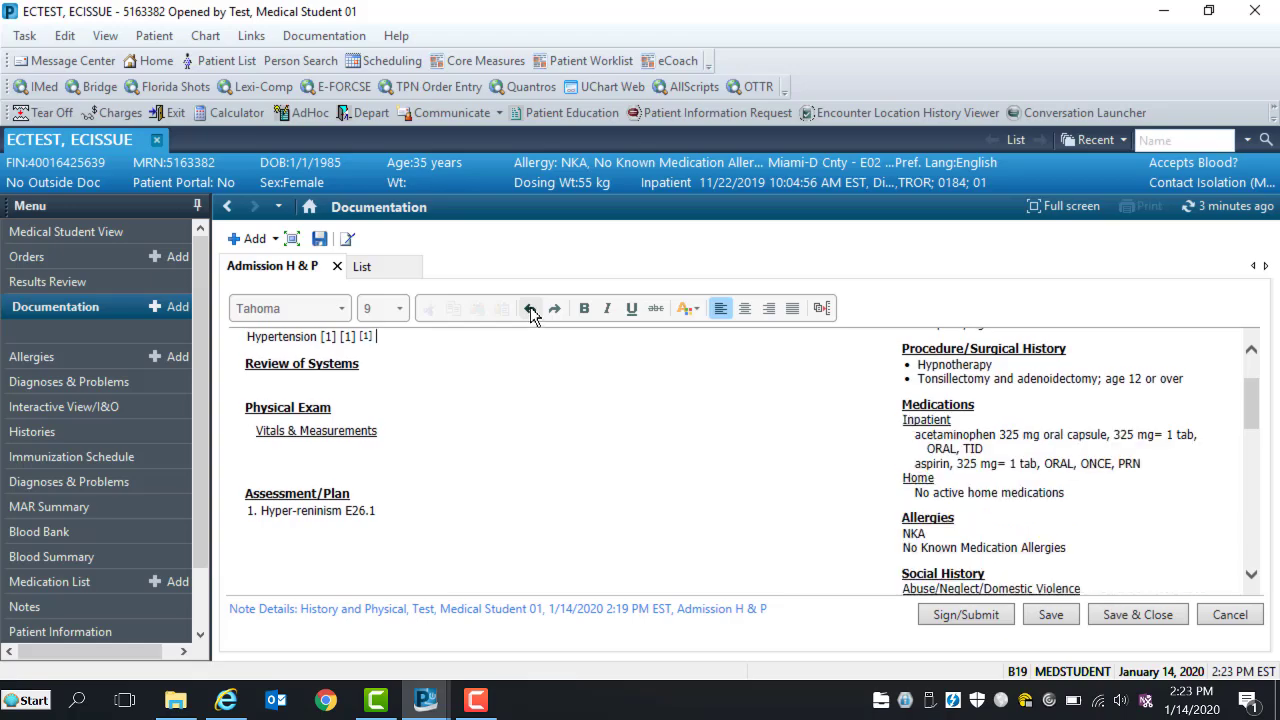
click(530, 307)
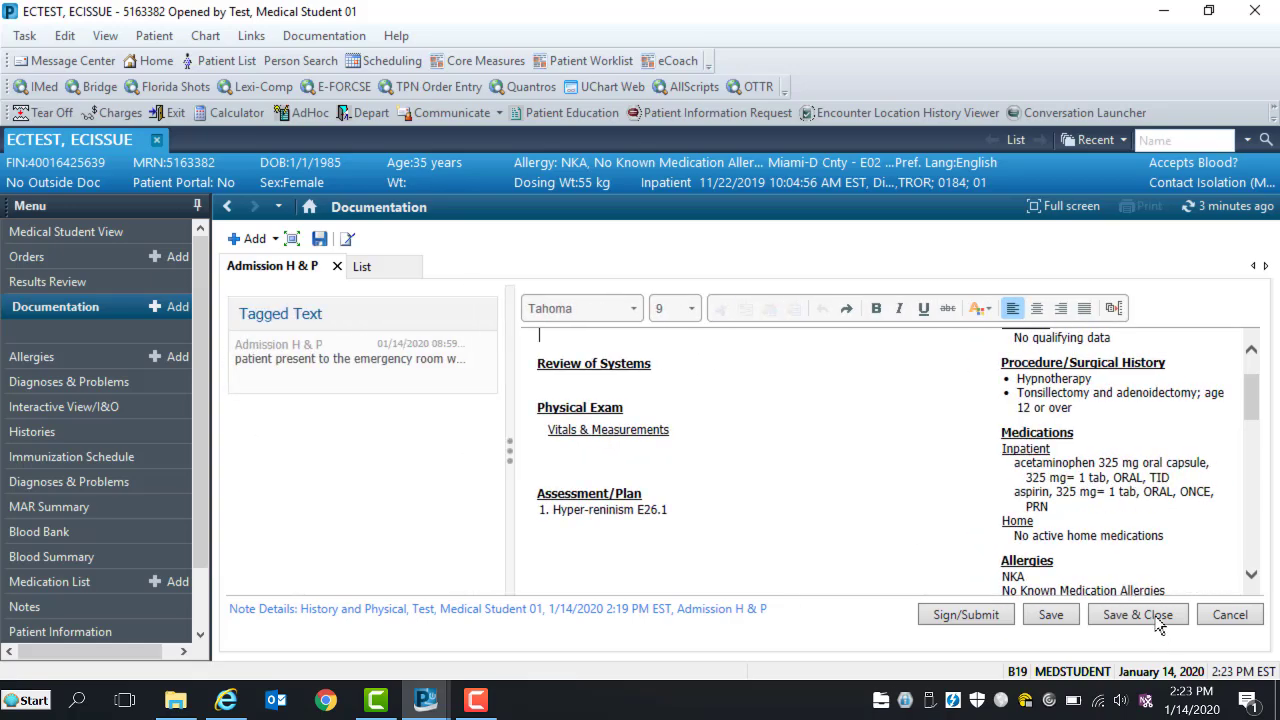
Save and close the note as type History and Physical, titled Admission H & P, and return to the Medical Student View.
click(1157, 620)
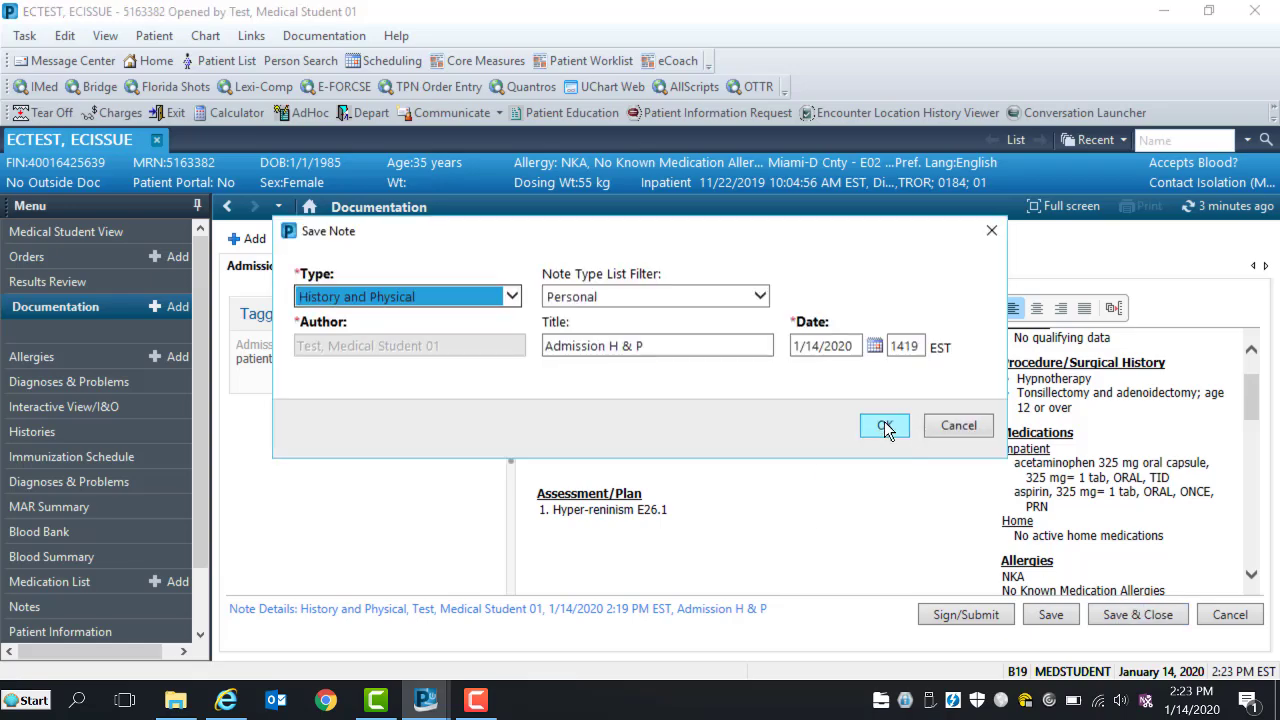
click(886, 428)
click(103, 233)
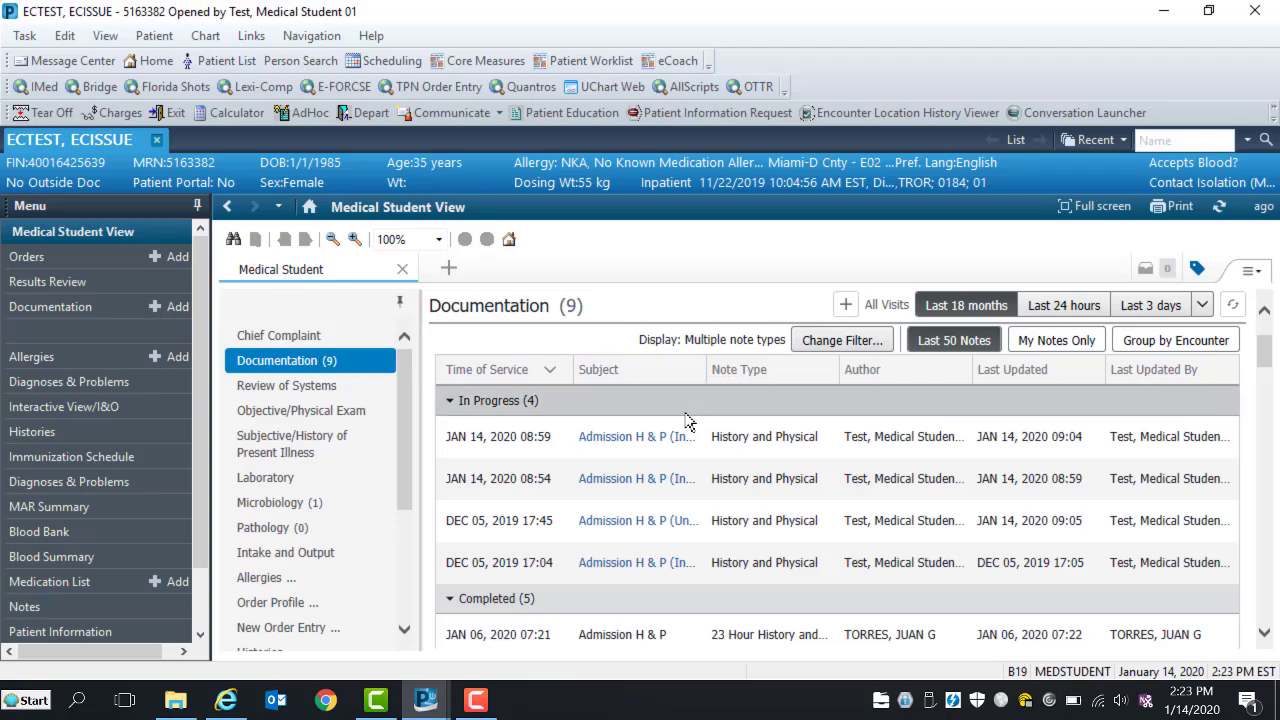
Open the in-progress Admission H & P note of JAN 14, 2020 08:59 for signing, with History and Physical as its type.
click(643, 446)
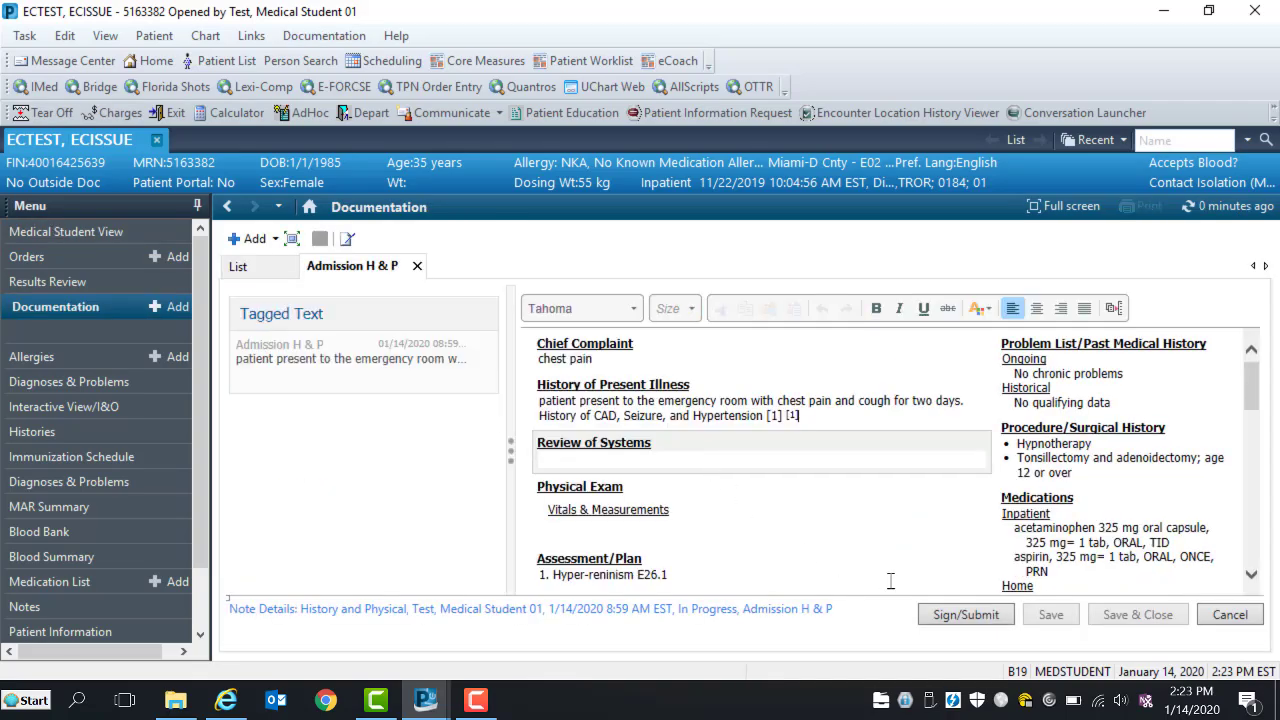
click(961, 616)
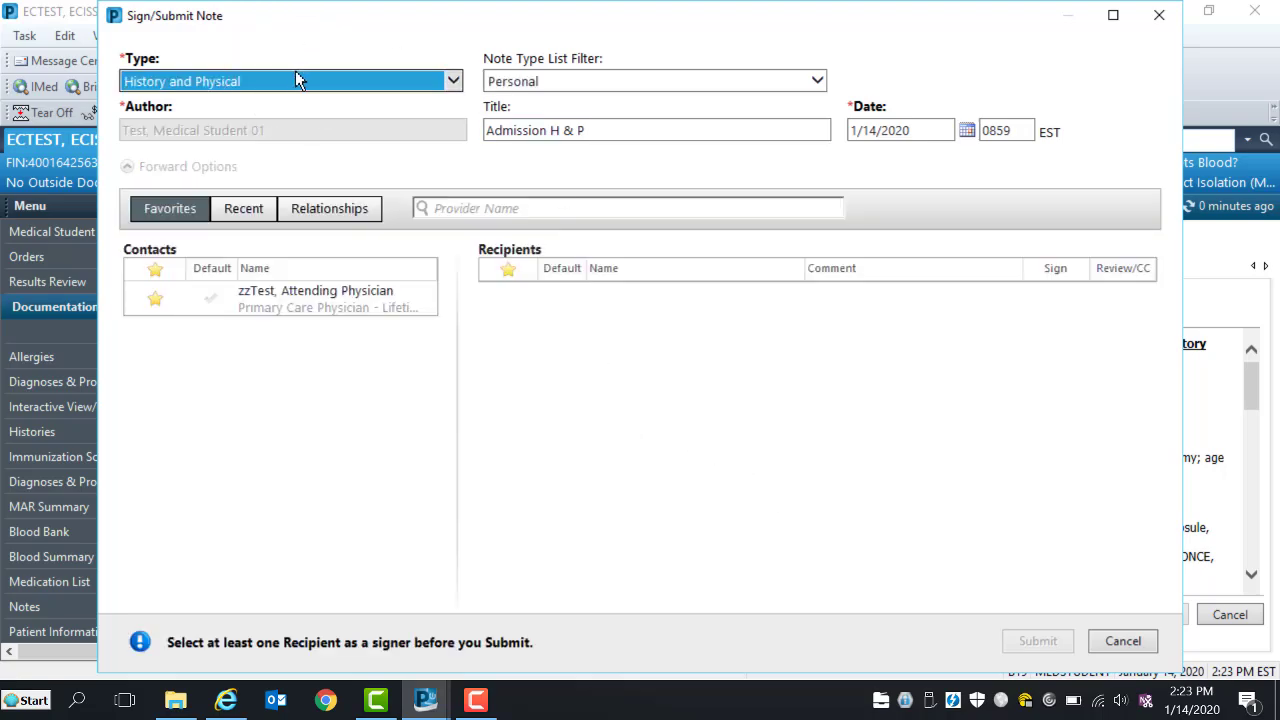
click(452, 83)
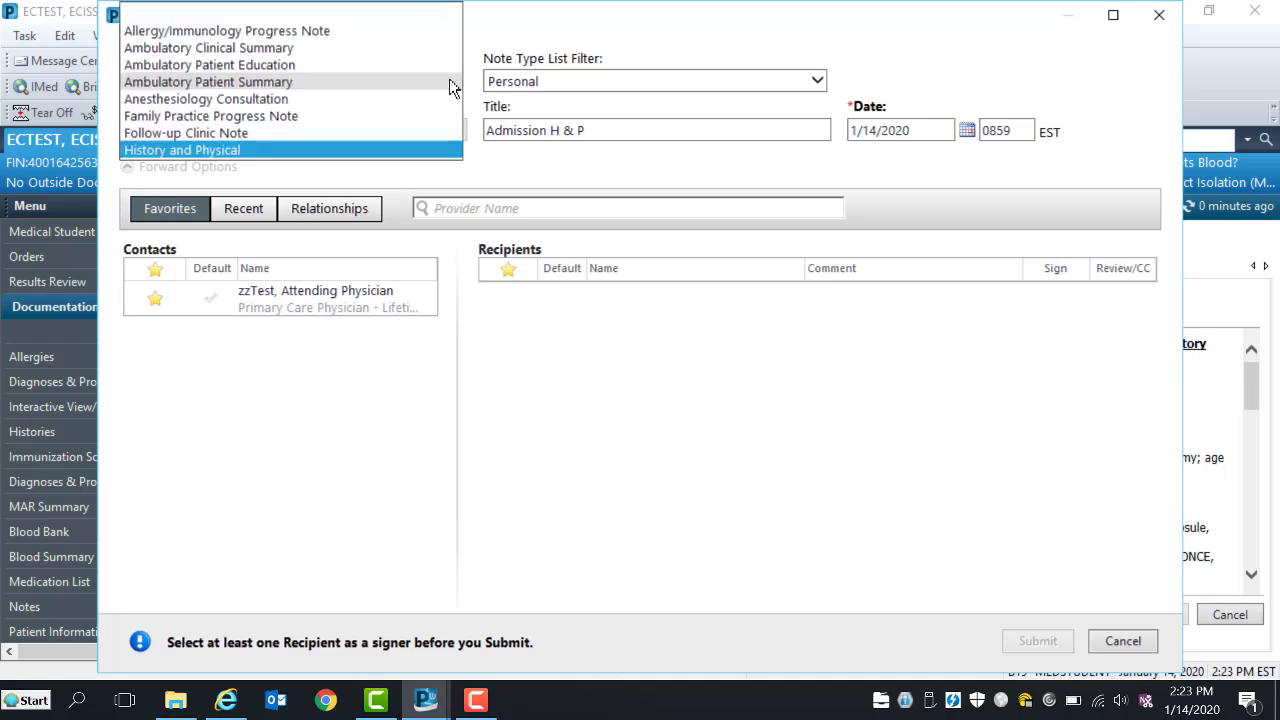
click(340, 152)
Find the attending physician by provider name, add them as the signing recipient and submit the note.
click(471, 207)
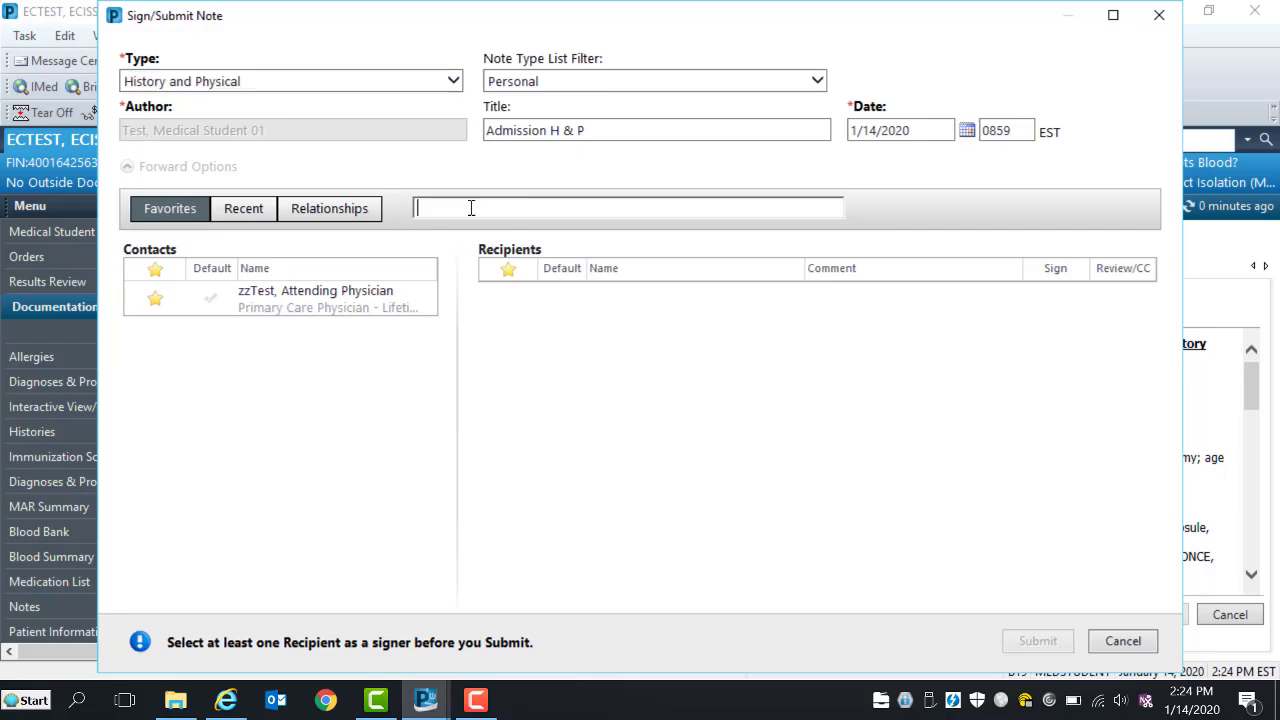
text(zztest,a)
key(Return)
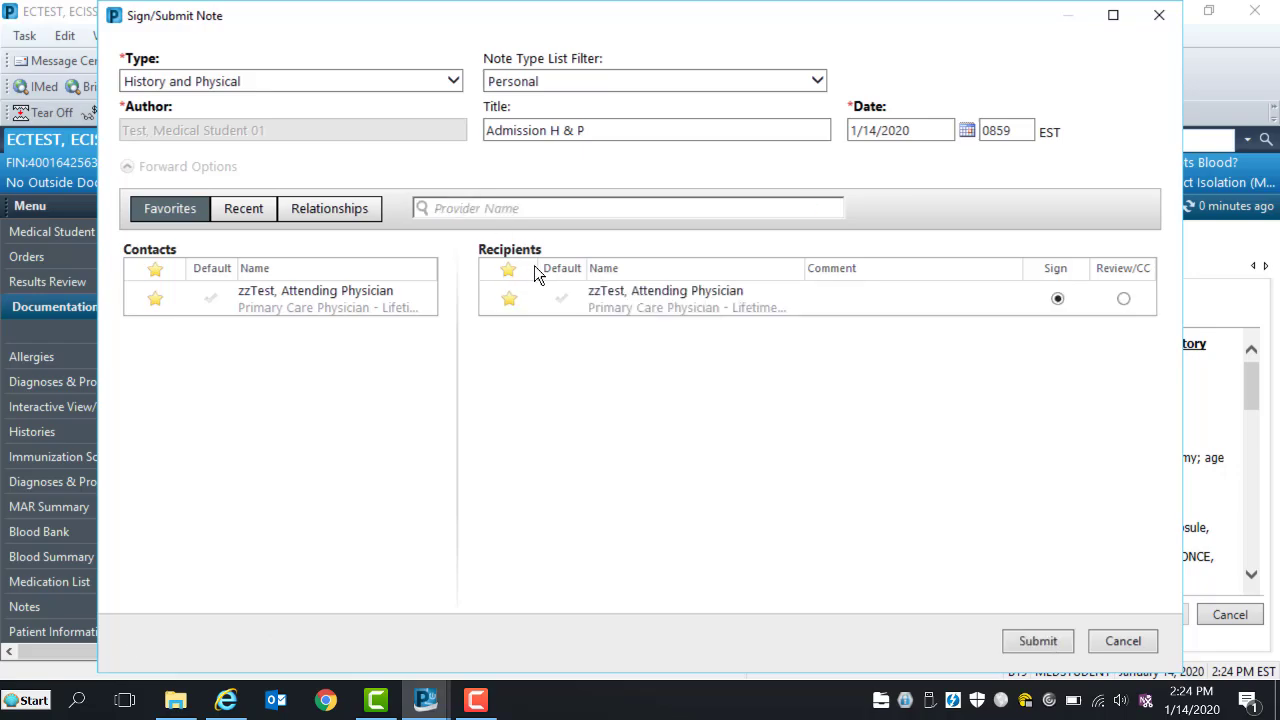
click(674, 306)
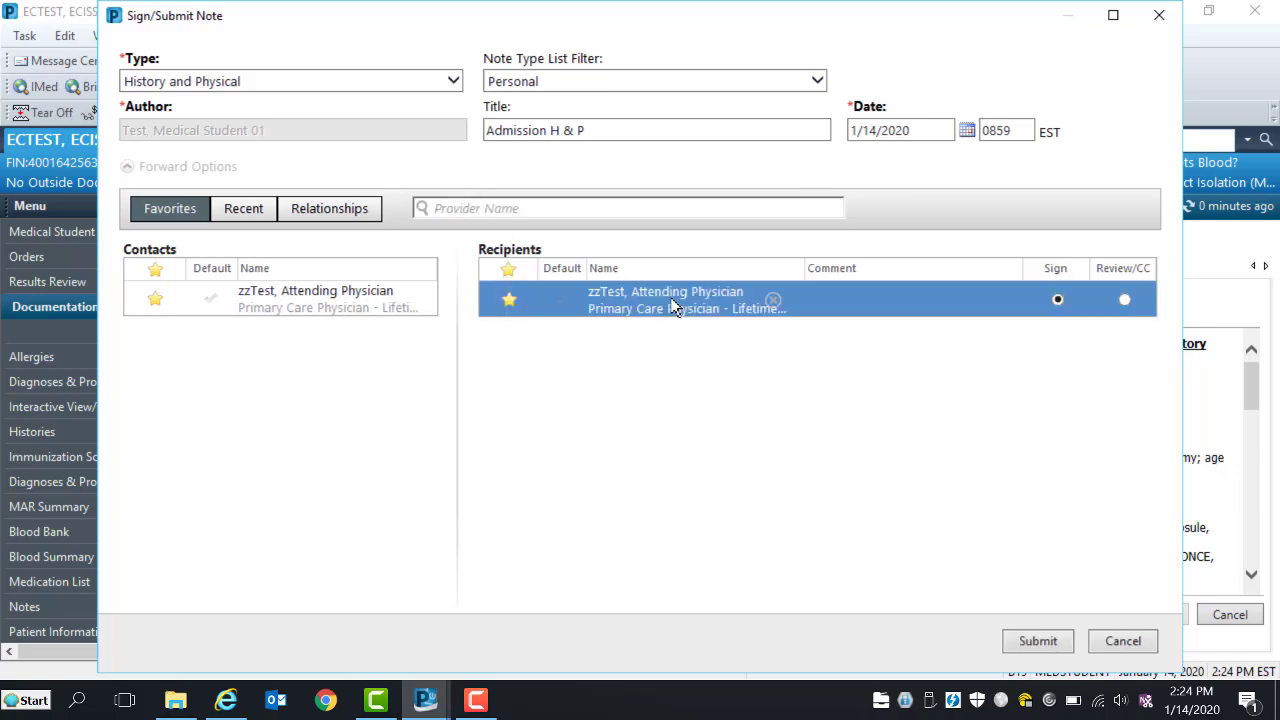
click(508, 310)
click(1016, 640)
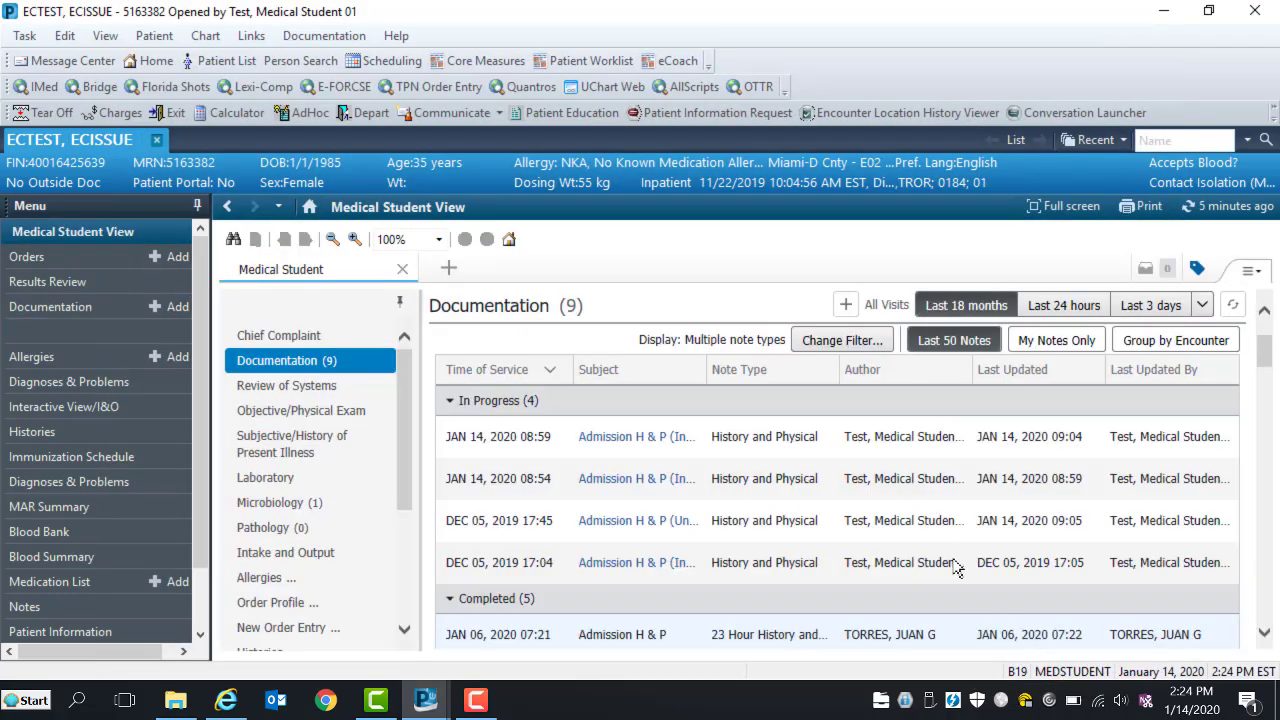
Open the eCoach training resource and go to its Provider choices.
click(674, 67)
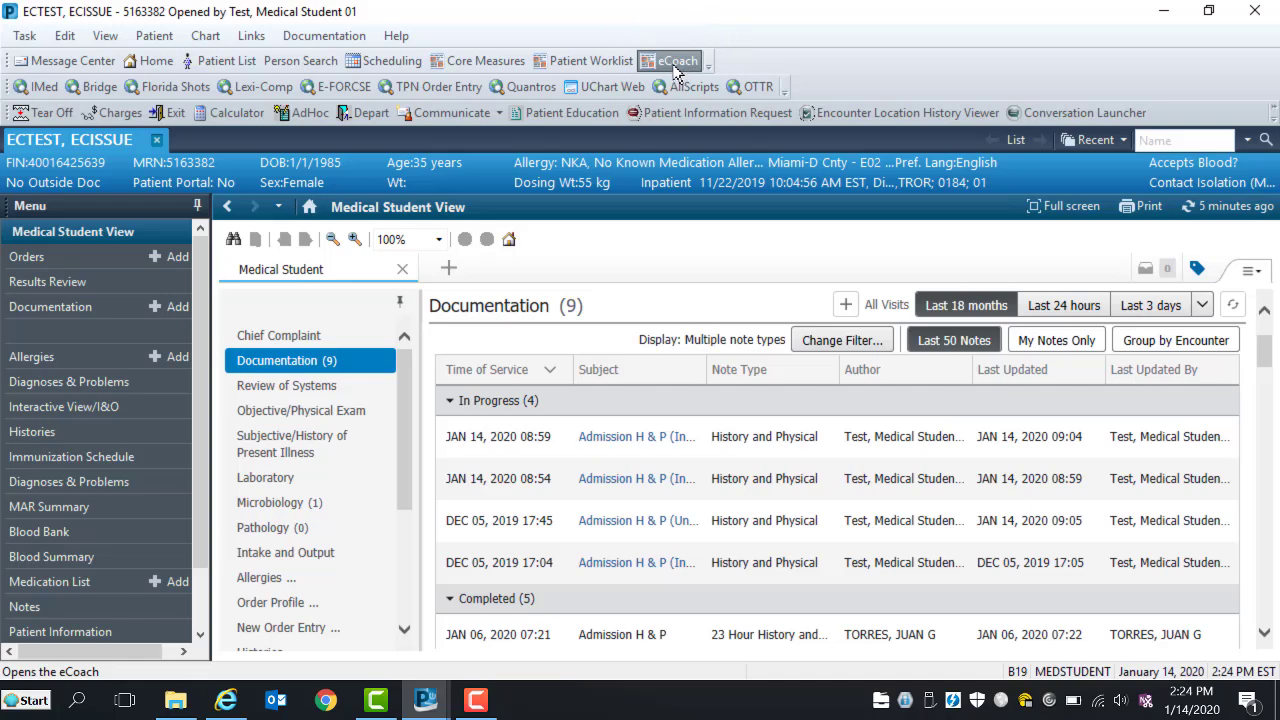
click(674, 67)
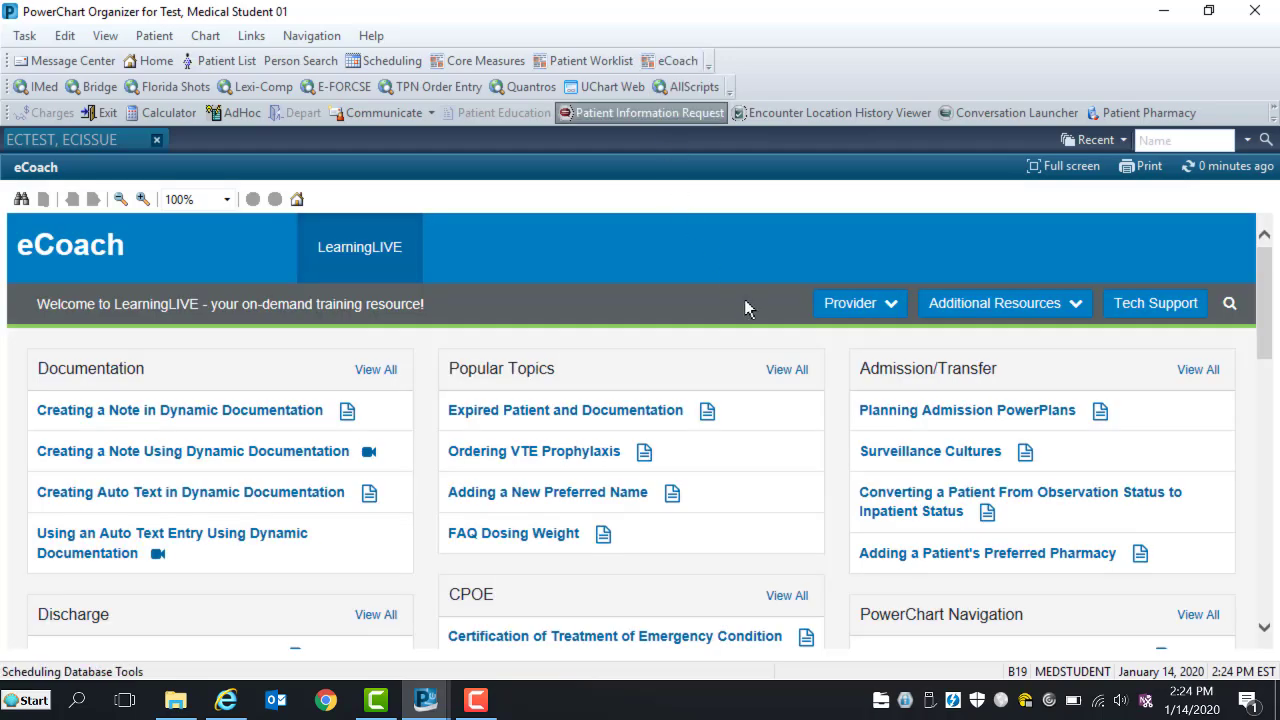
click(845, 312)
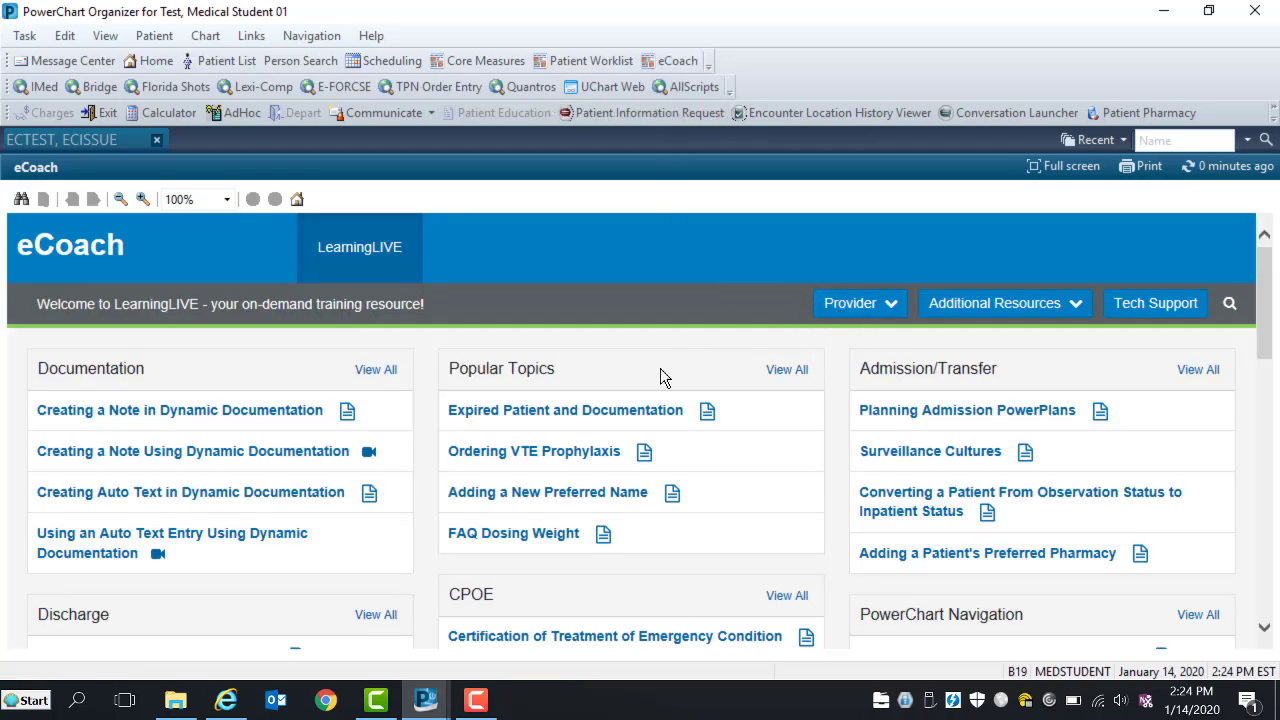